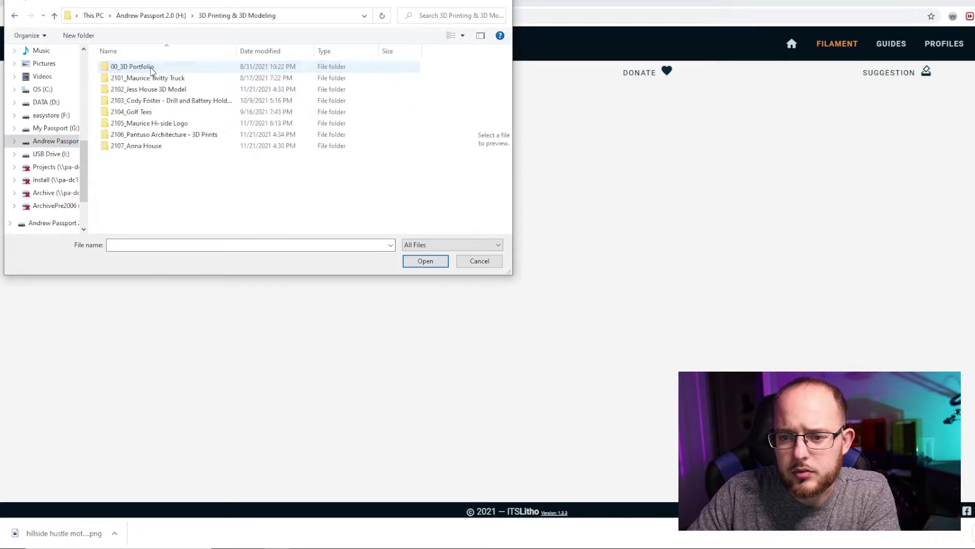
- Upload the hillside hustle logo image from the Hi-side Logo project's Incoming folder and open it for editing
double_click(150, 123)
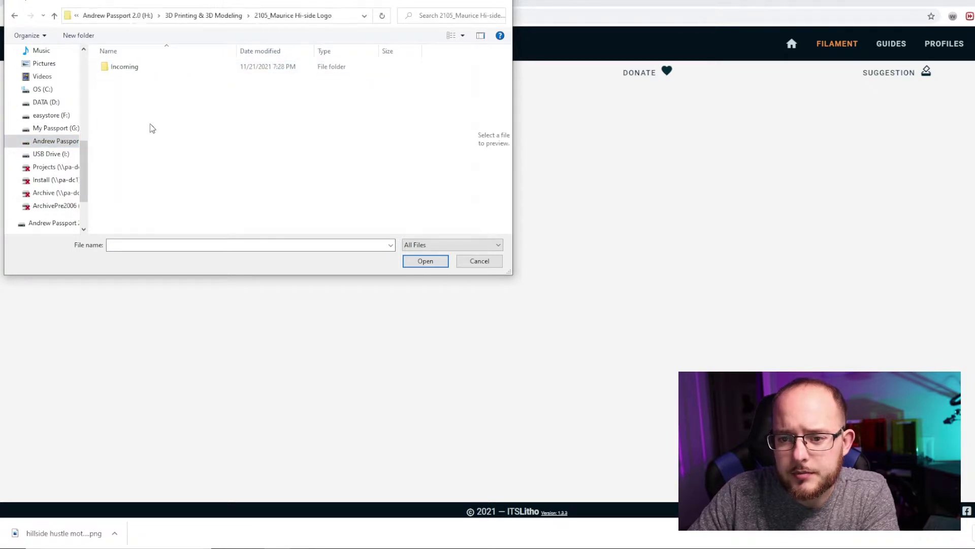
double_click(127, 66)
click(251, 84)
click(427, 260)
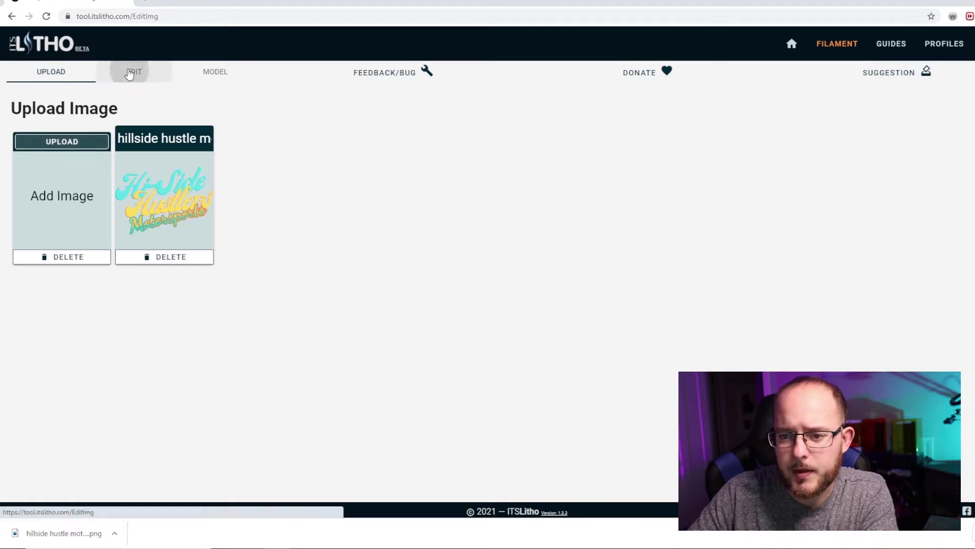
click(128, 71)
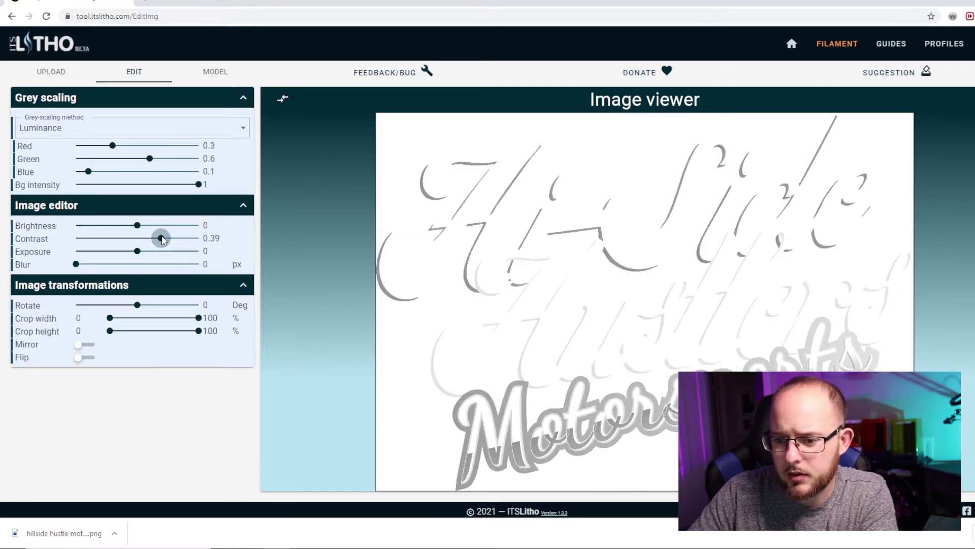
- Try different contrast, exposure and blur adjustments on the logo image, and return all three to 0
drag(119, 237, 137, 238)
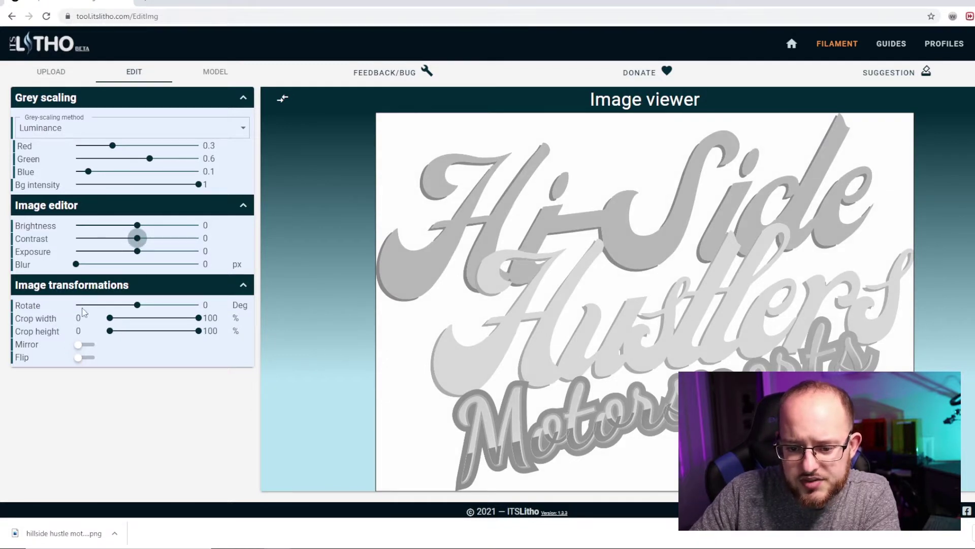
drag(148, 252, 148, 253)
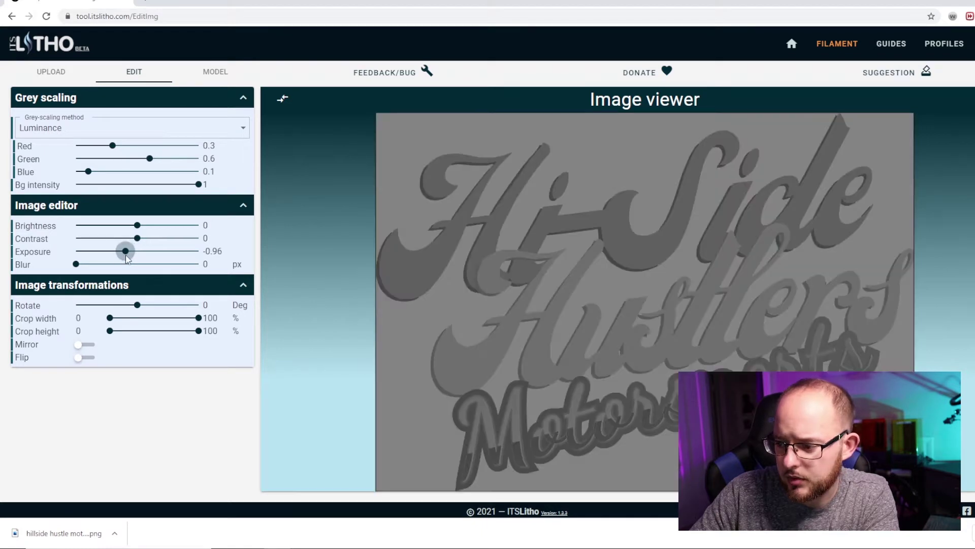
click(136, 264)
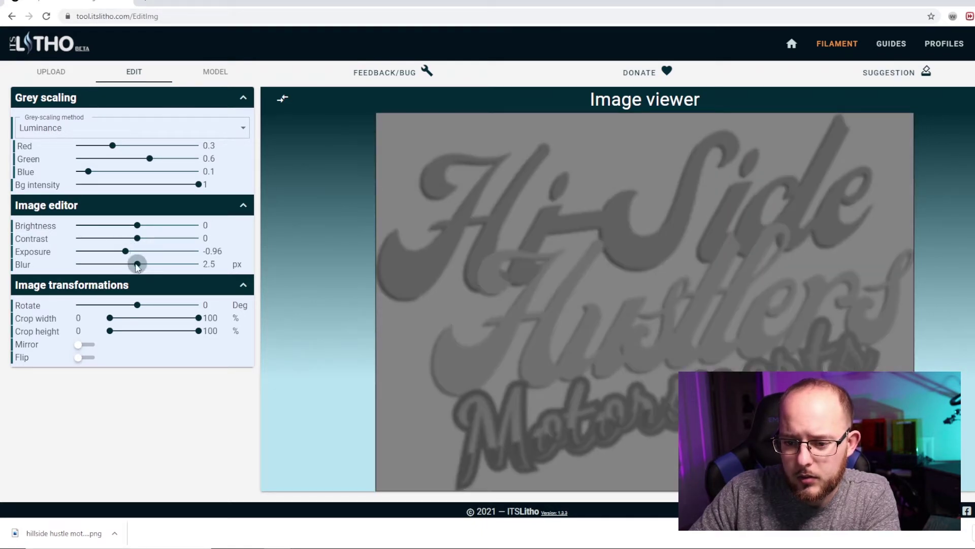
drag(134, 265, 115, 265)
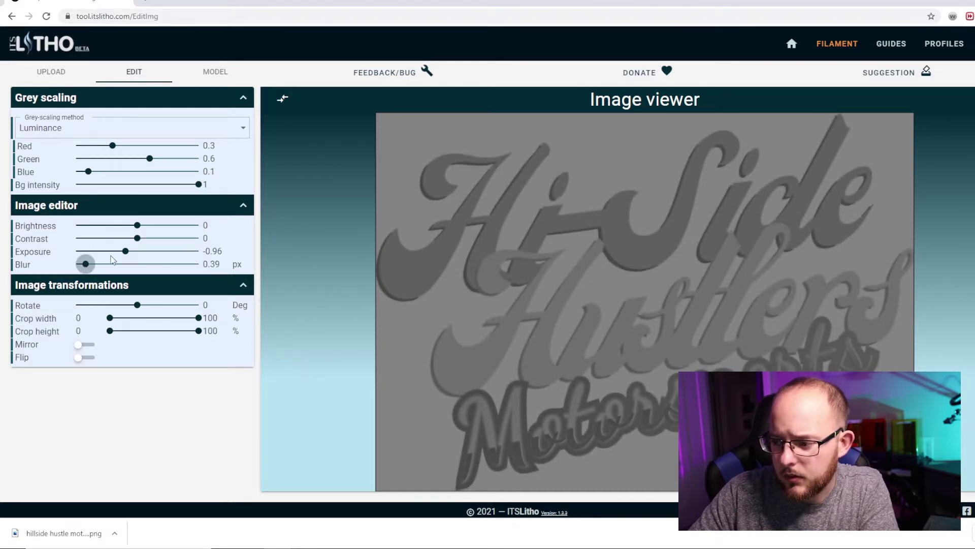
drag(137, 254, 71, 271)
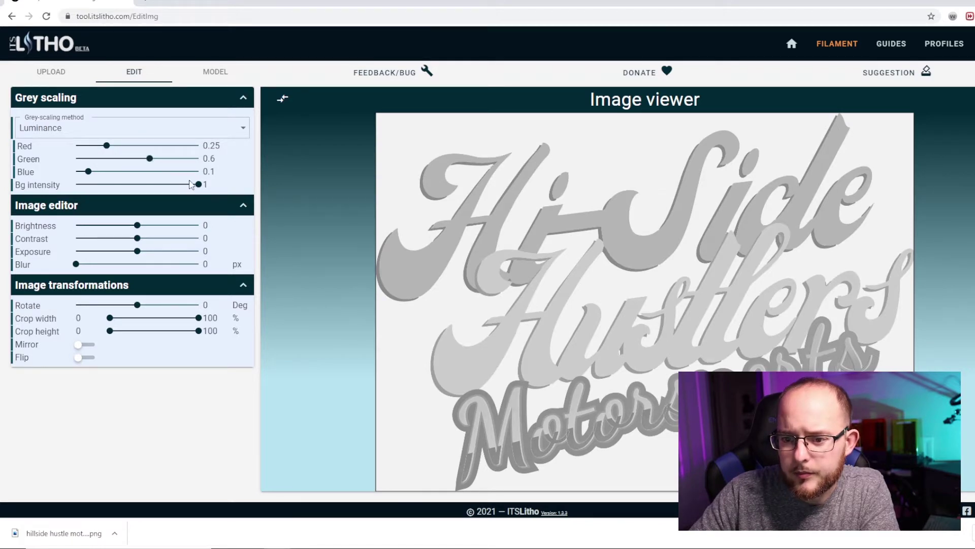
- Try the Black & White and Averaging grey-scaling methods on the logo, and return to Luminance
click(183, 128)
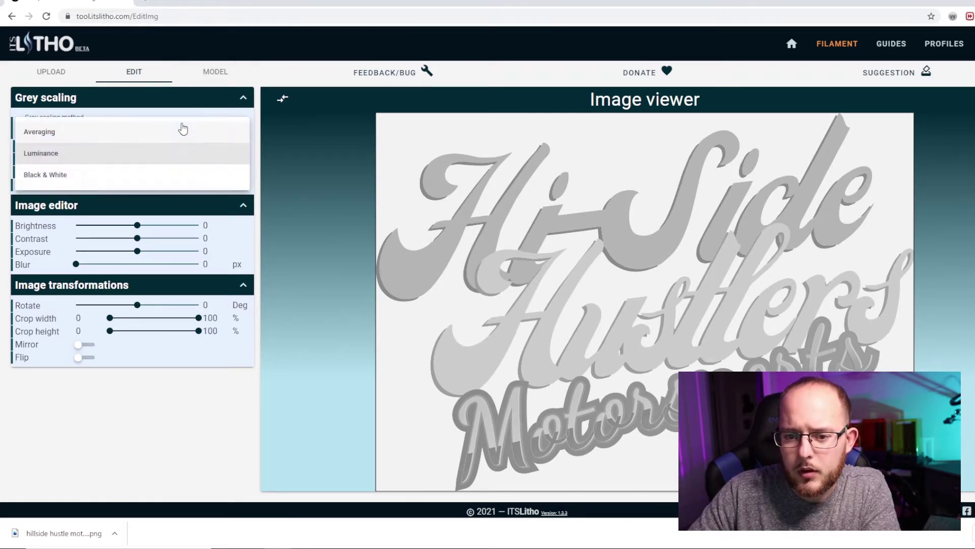
click(112, 178)
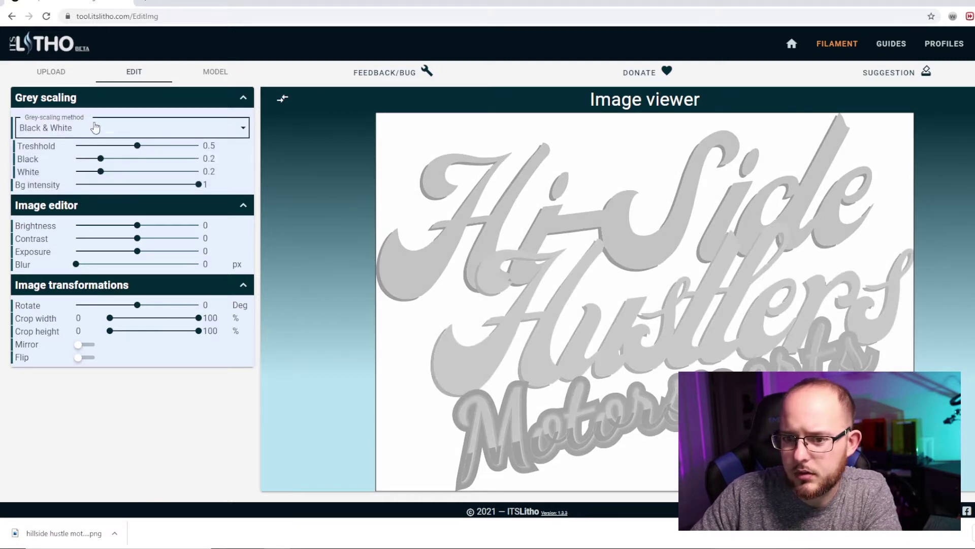
click(101, 133)
click(76, 152)
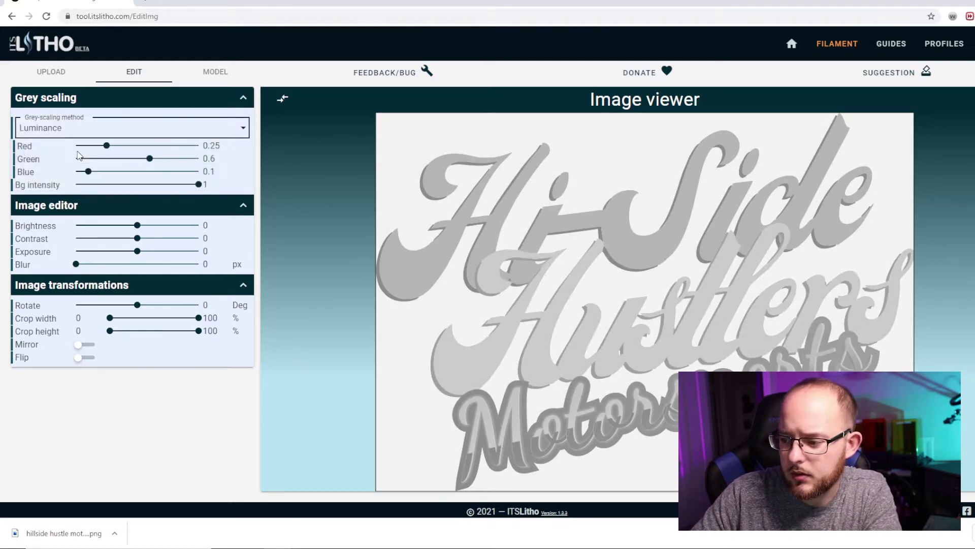
click(86, 122)
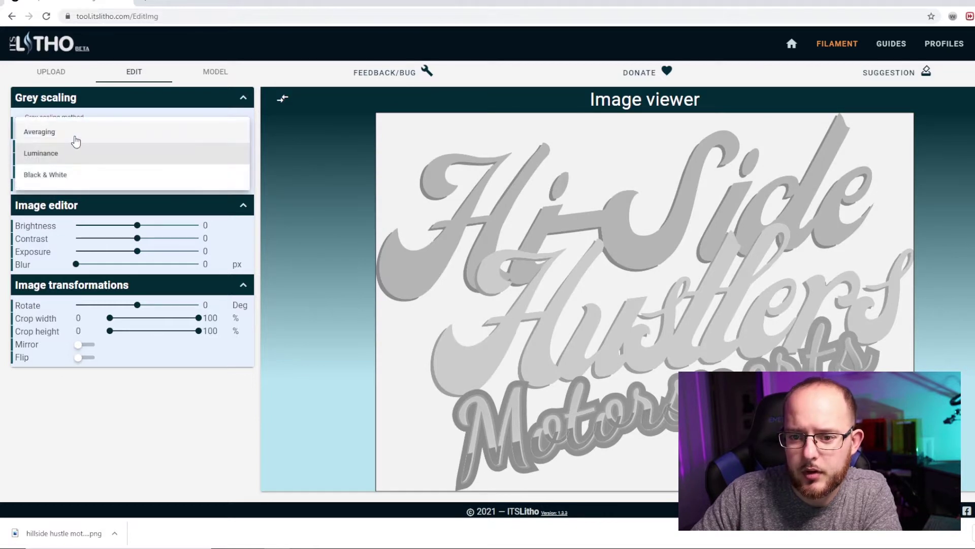
click(76, 138)
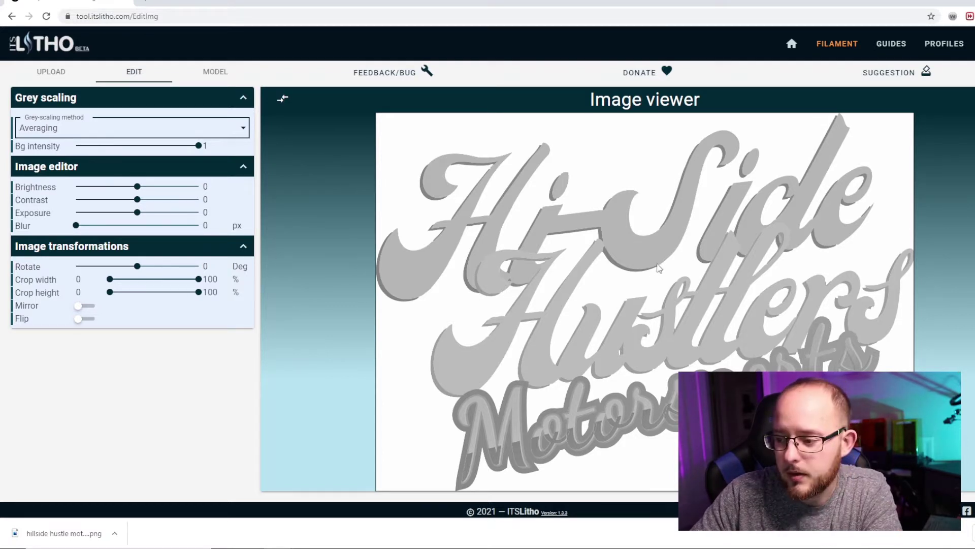
click(126, 133)
click(100, 161)
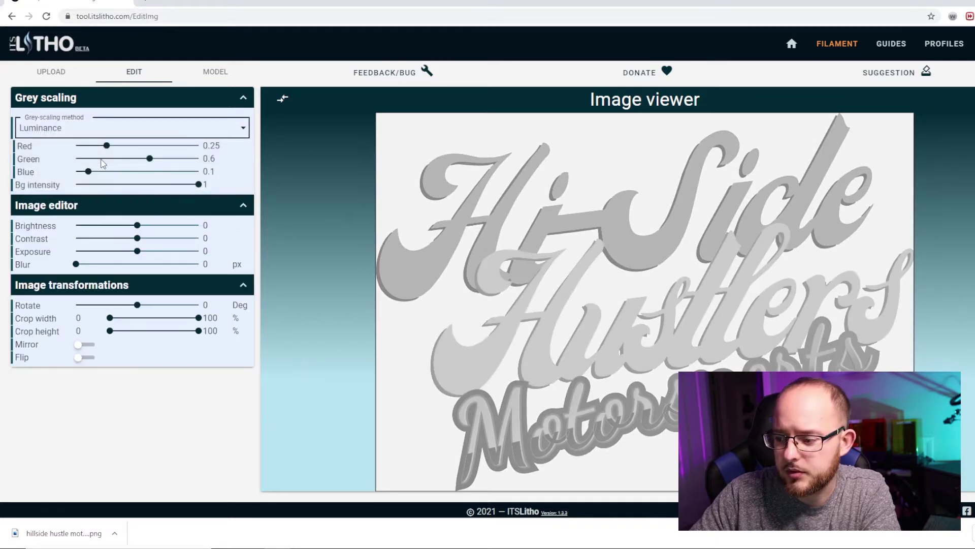
- Generate the 3D model preview of the logo and change its frame type to Border
click(207, 74)
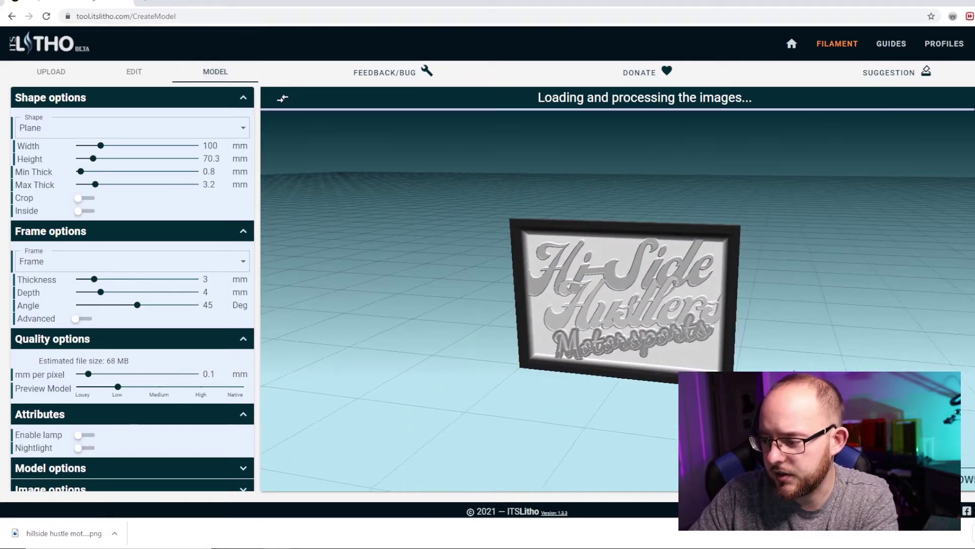
drag(794, 371, 783, 323)
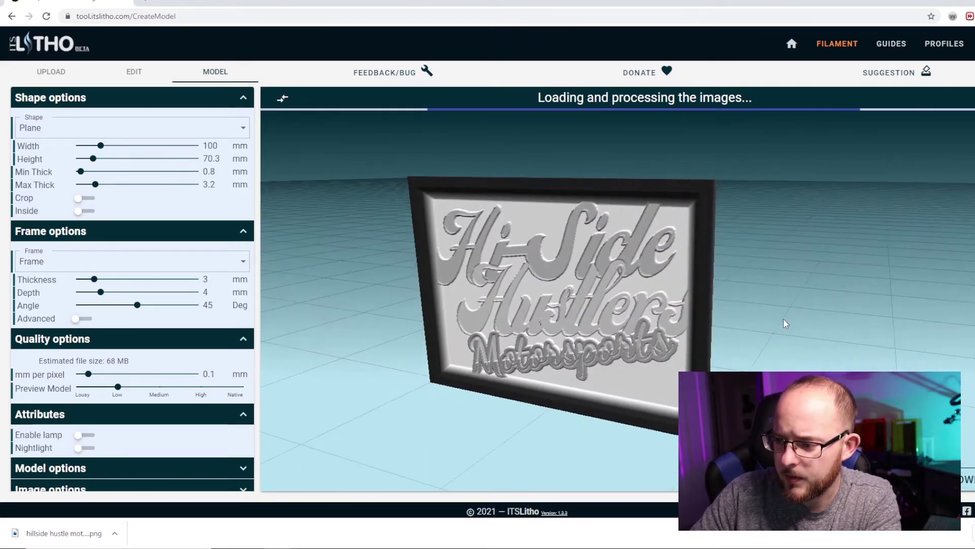
click(191, 261)
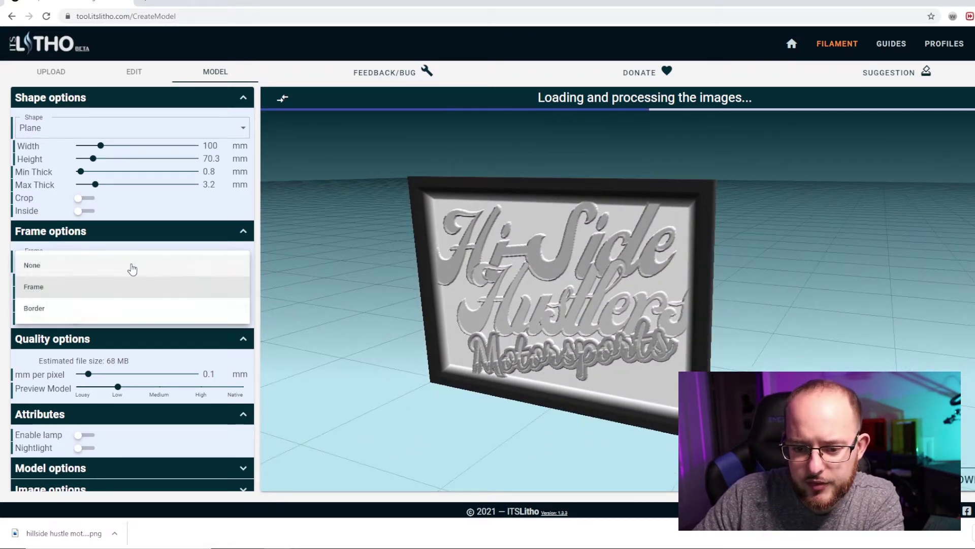
click(90, 308)
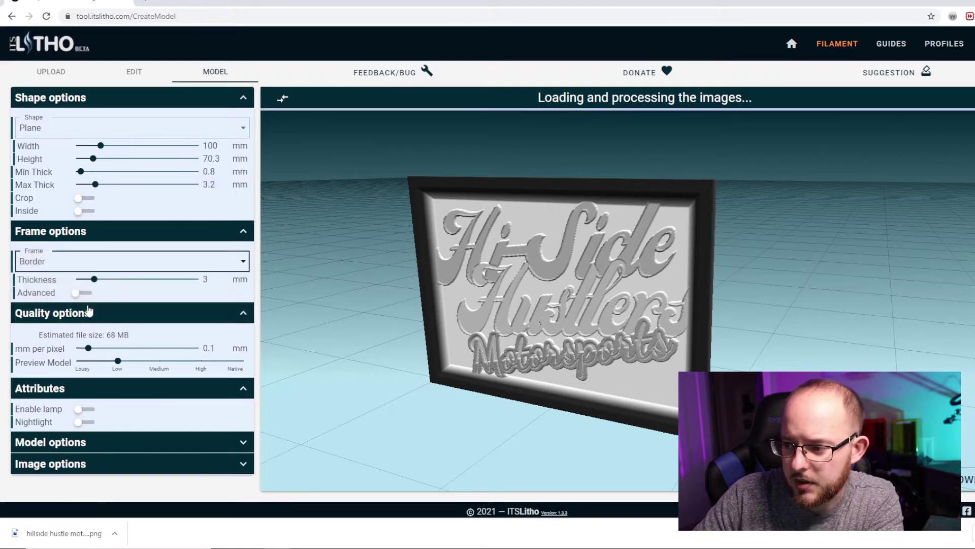
scroll(602, 307, down, 4)
drag(505, 351, 468, 364)
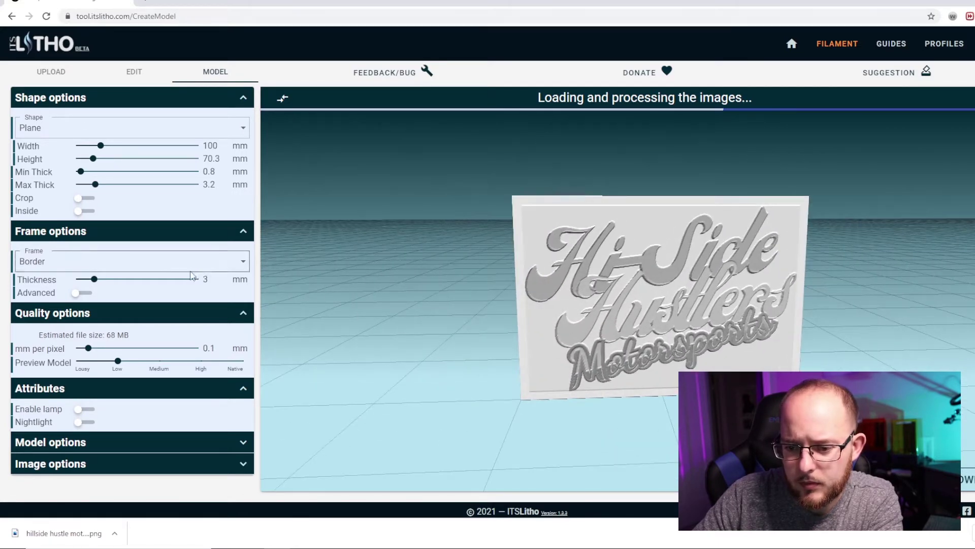
- Set the border thickness to about 3.33 mm
drag(94, 279, 107, 283)
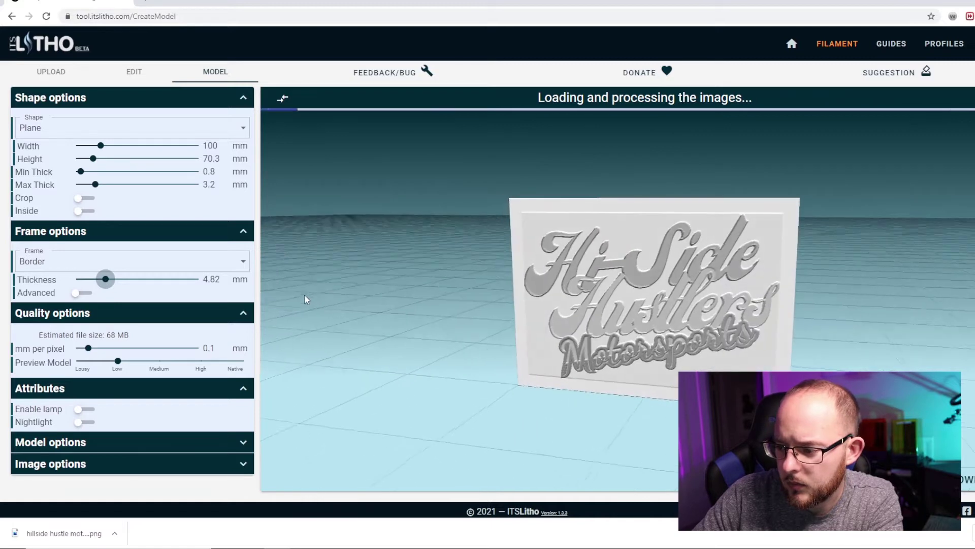
drag(304, 295, 314, 295)
scroll(458, 303, up, 3)
drag(458, 303, 434, 324)
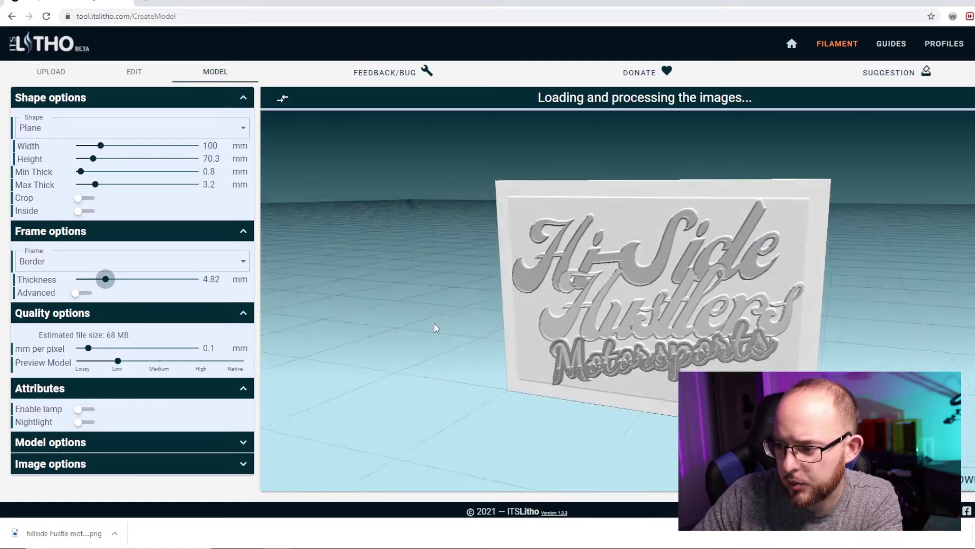
click(103, 282)
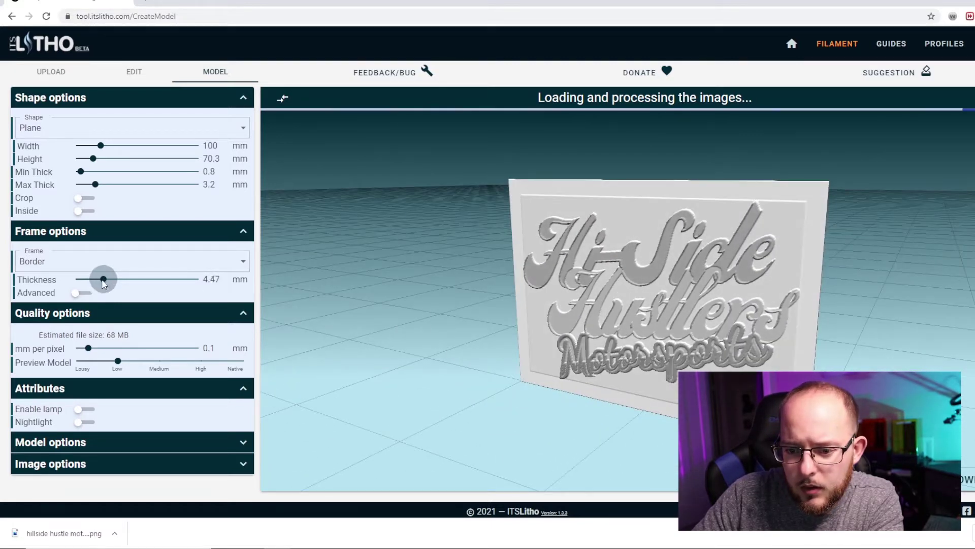
drag(103, 283, 96, 279)
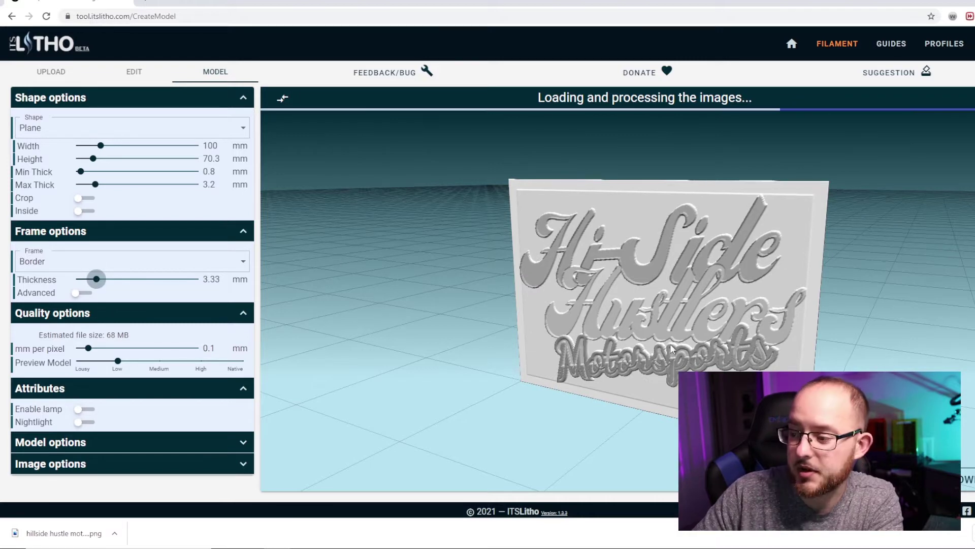
- Set the model resolution to about 0.352 mm per pixel and inspect the lettering in the preview
scroll(379, 278, down, 5)
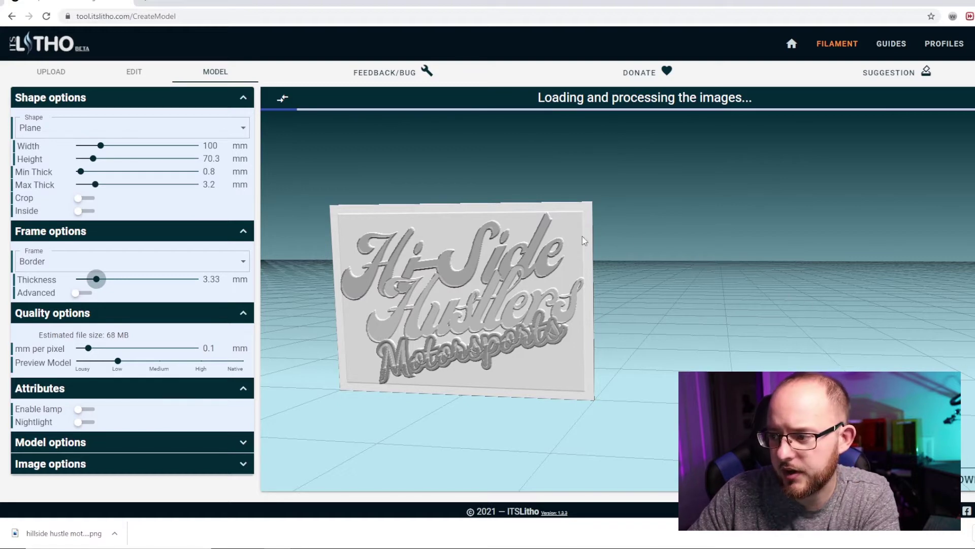
scroll(710, 309, down, 3)
scroll(710, 309, up, 8)
right_drag(564, 287, 630, 288)
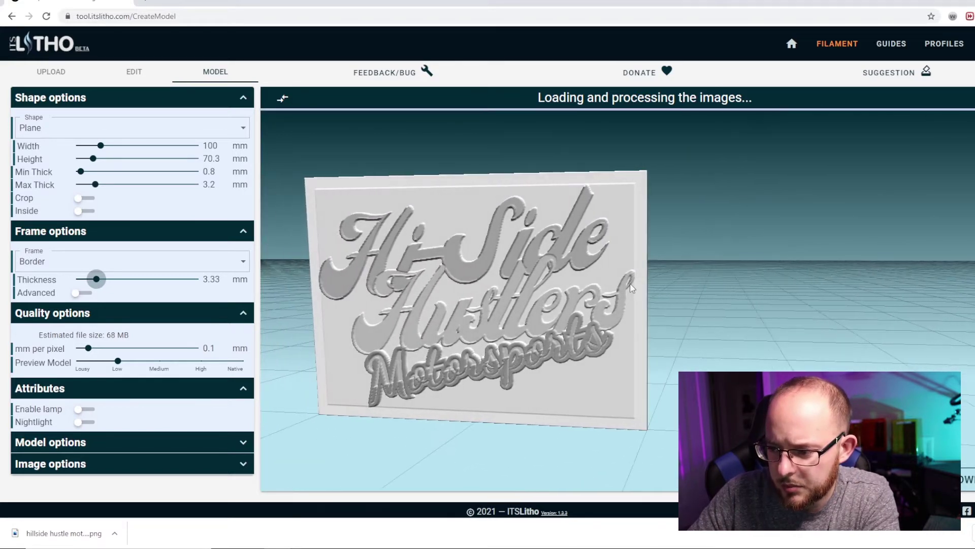
drag(633, 288, 641, 297)
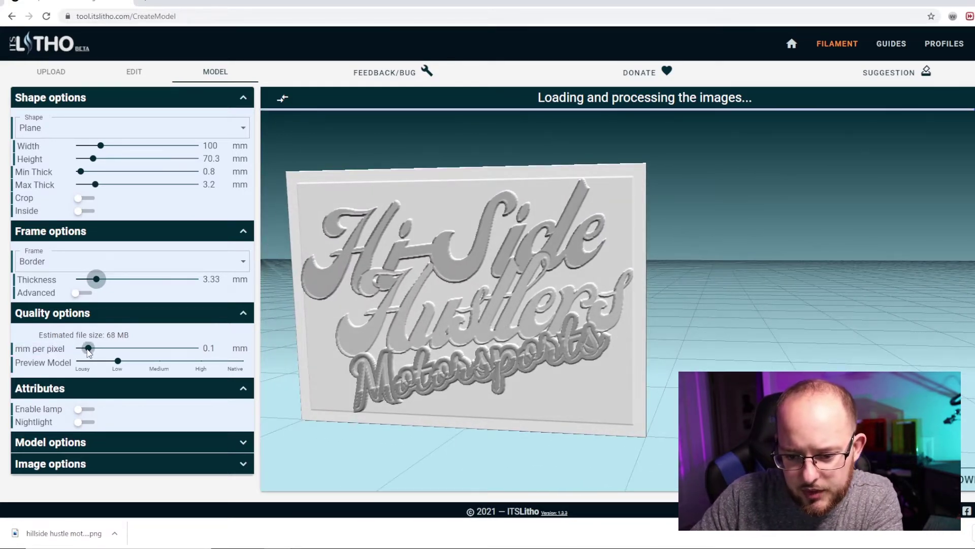
drag(88, 349, 118, 349)
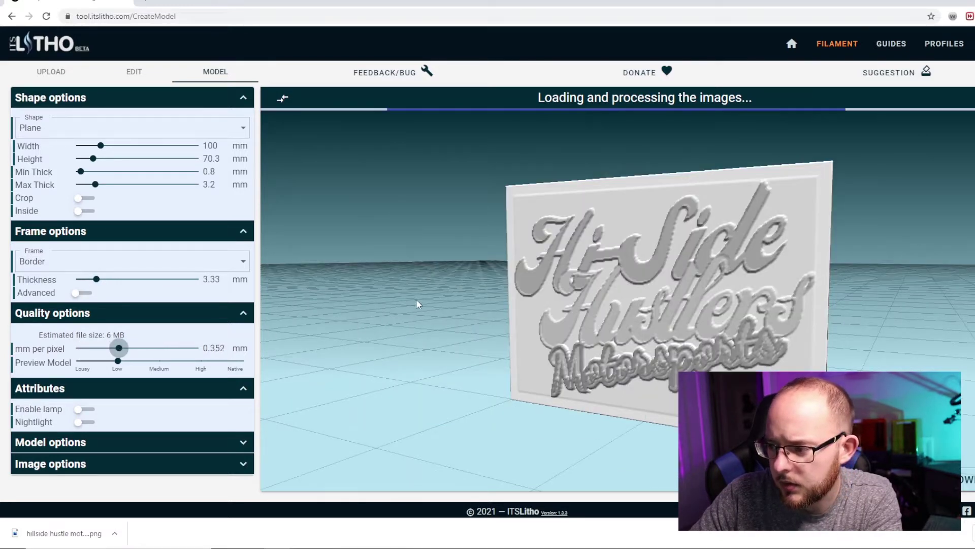
drag(462, 284, 334, 266)
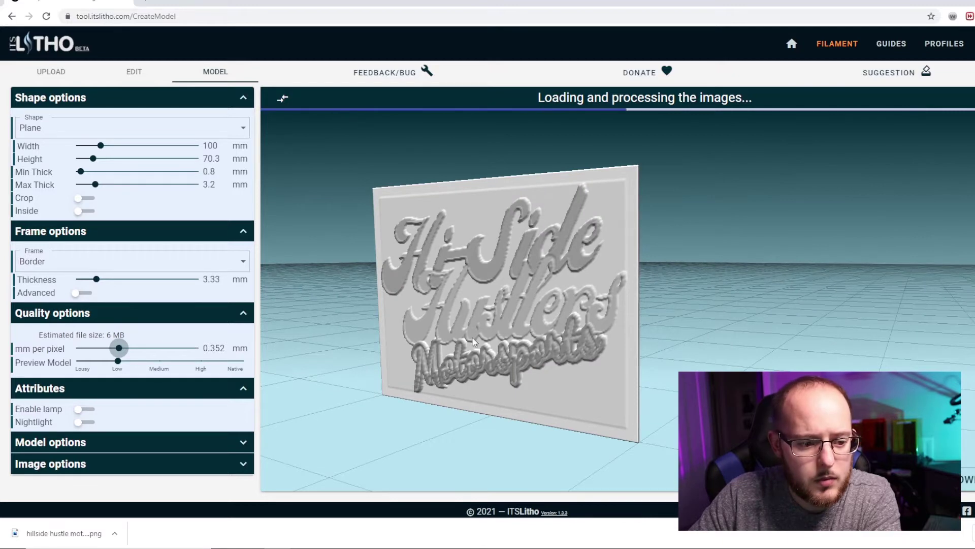
drag(472, 337, 511, 335)
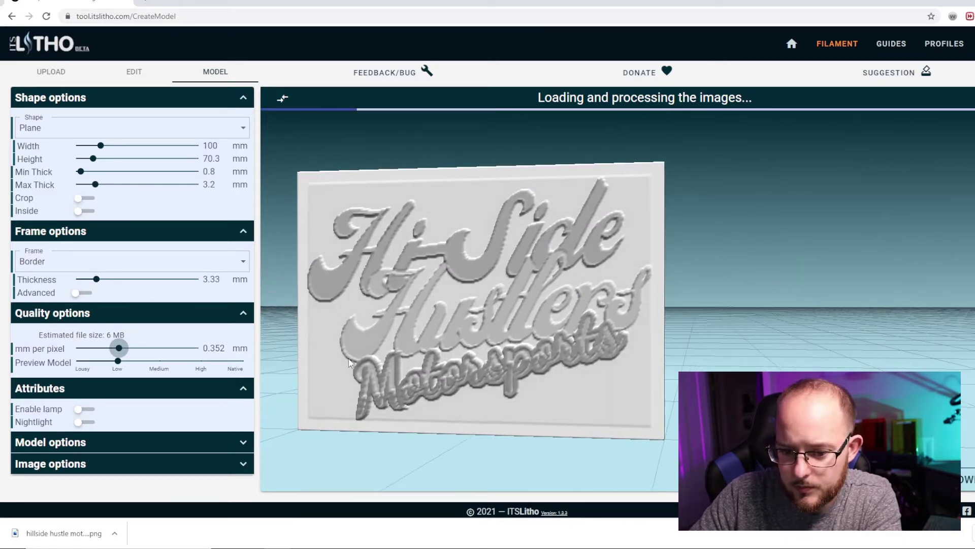
- Raise the preview model quality to High and inspect the logo plate from several angles
drag(117, 361, 201, 360)
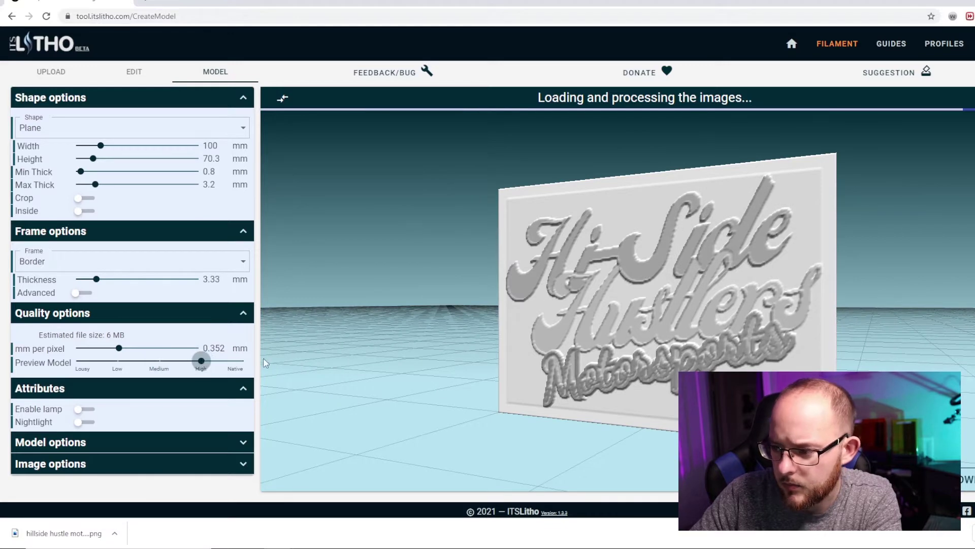
drag(667, 292, 406, 218)
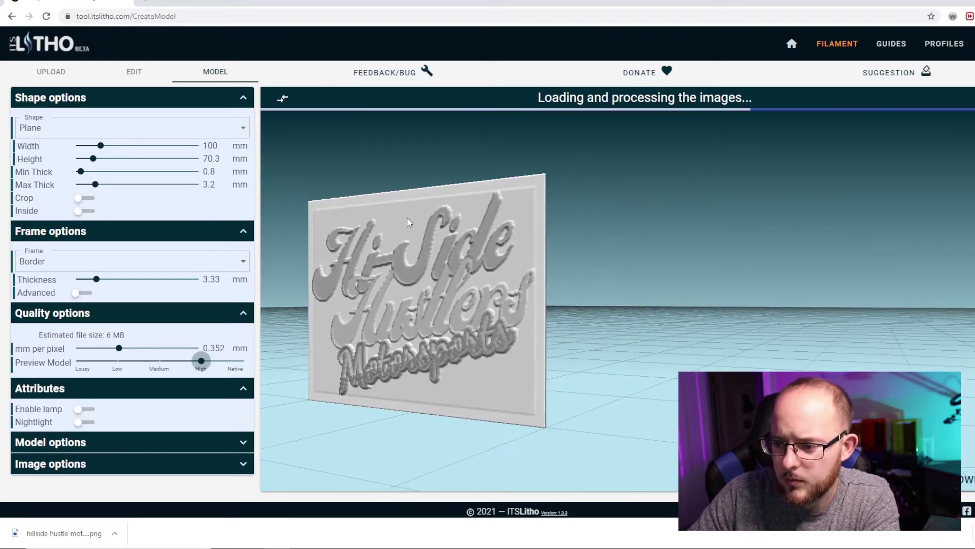
drag(444, 279, 559, 289)
scroll(588, 274, down, 6)
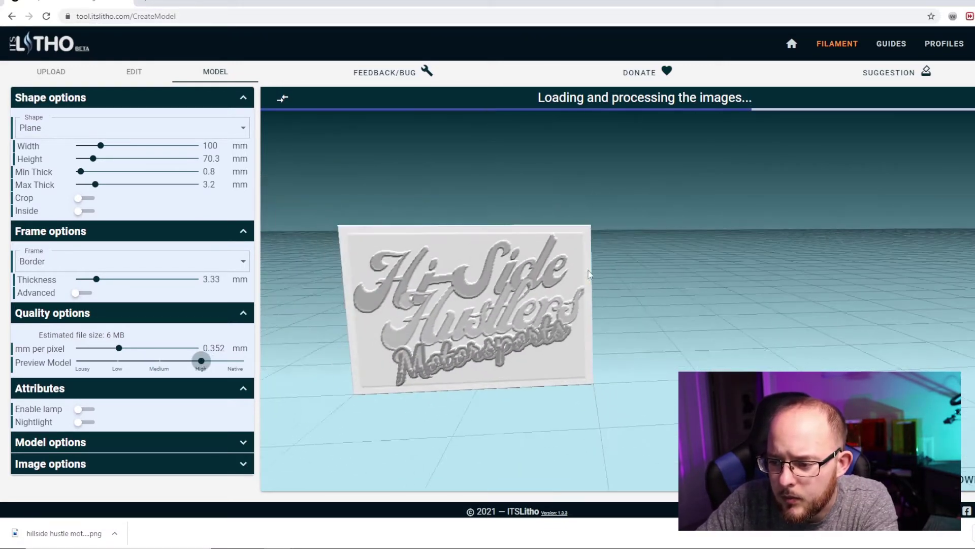
scroll(470, 451, up, 5)
right_drag(504, 367, 528, 301)
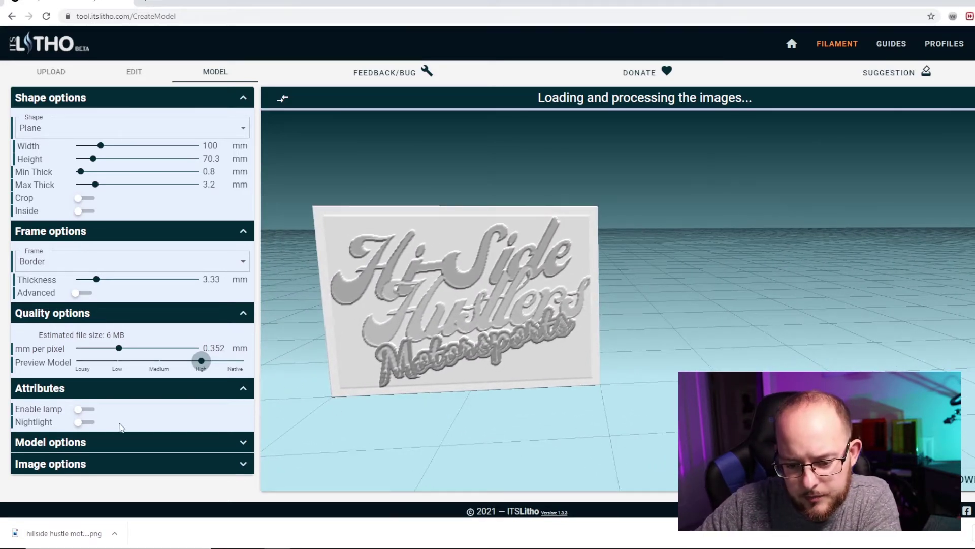
- Review the model and image options, keeping the lighting at Back lighted and Positive image enabled
click(123, 445)
scroll(122, 445, down, 2)
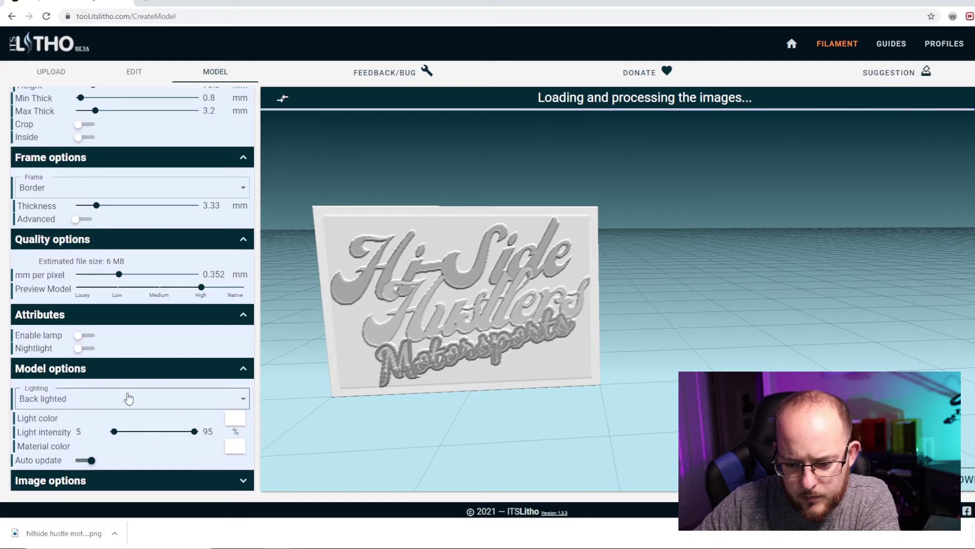
click(113, 403)
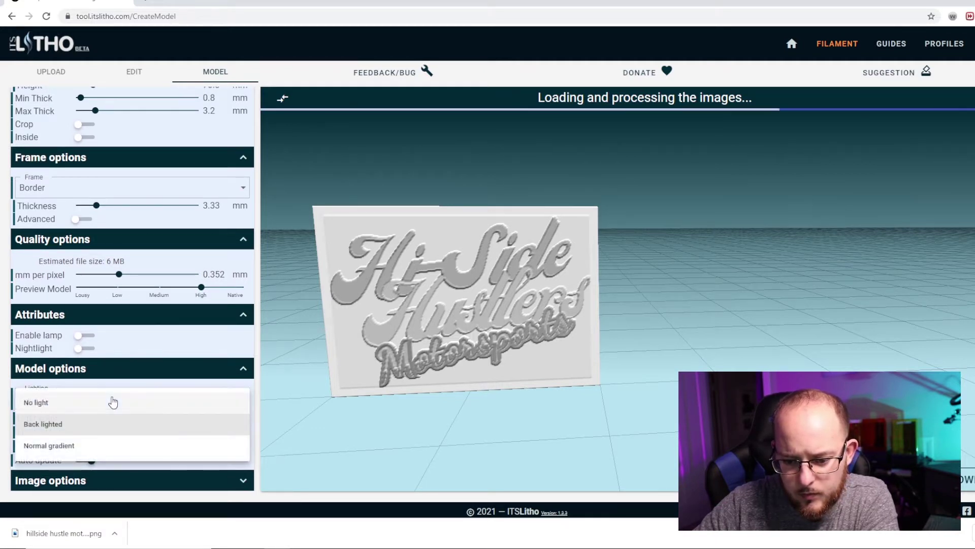
click(92, 429)
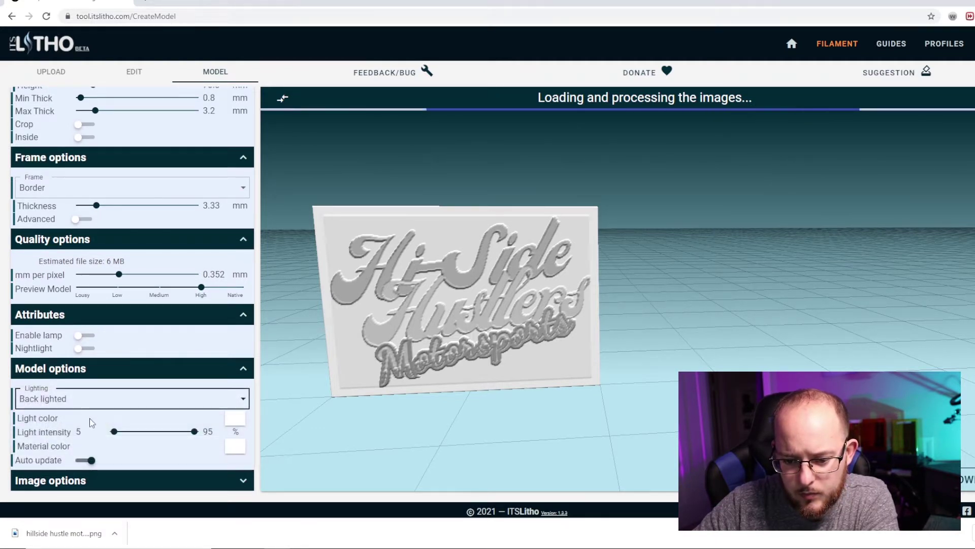
click(89, 481)
scroll(95, 466, down, 2)
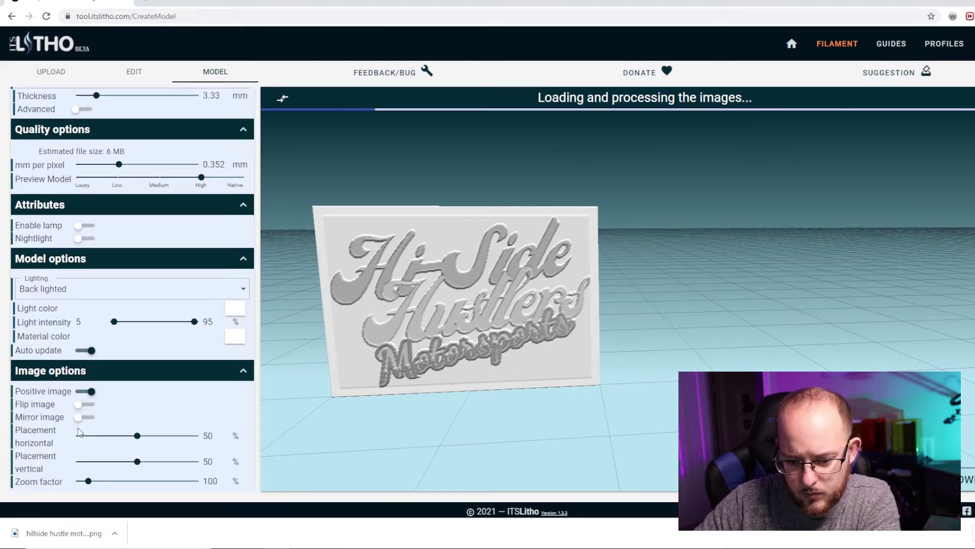
click(85, 395)
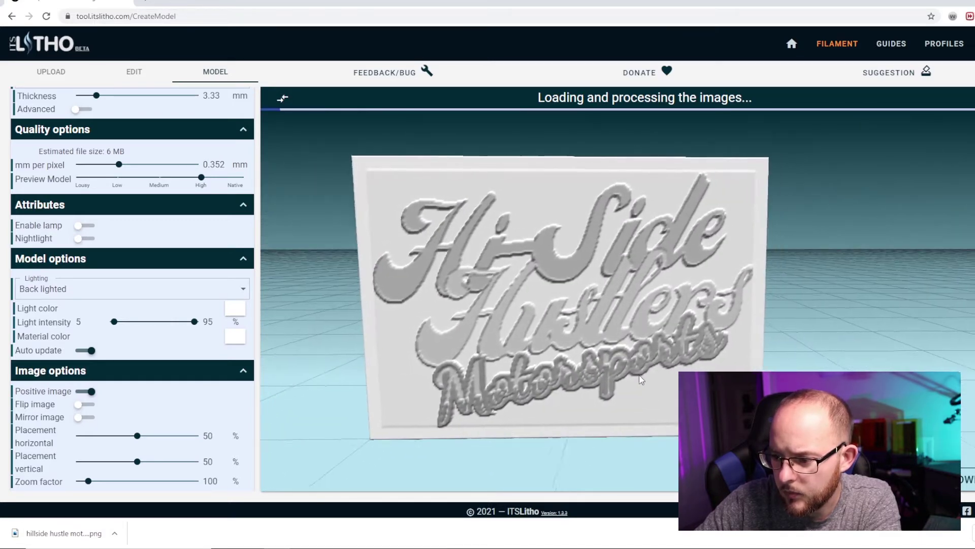
- Set the model resolution to about 0.093 mm per pixel and inspect the lettering edges in the preview
scroll(205, 223, up, 3)
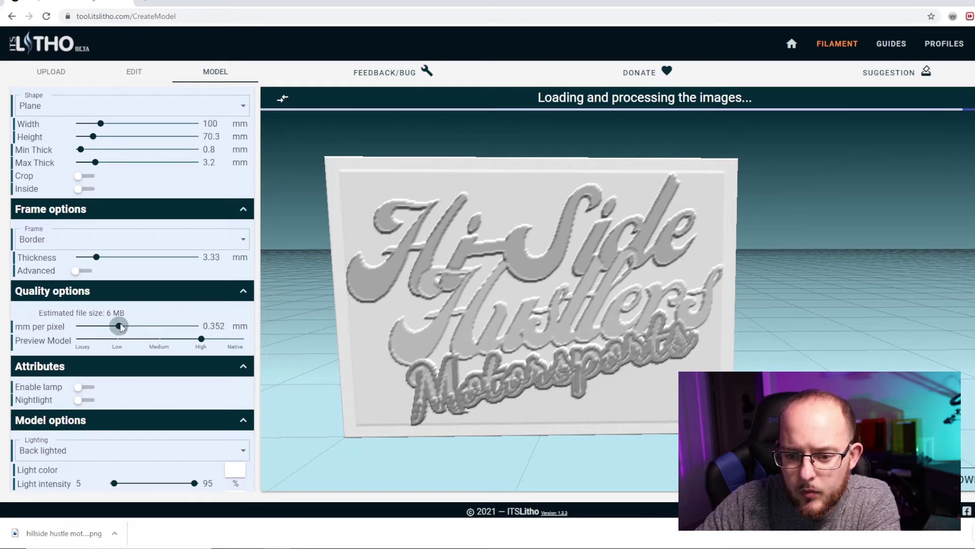
drag(145, 325, 89, 338)
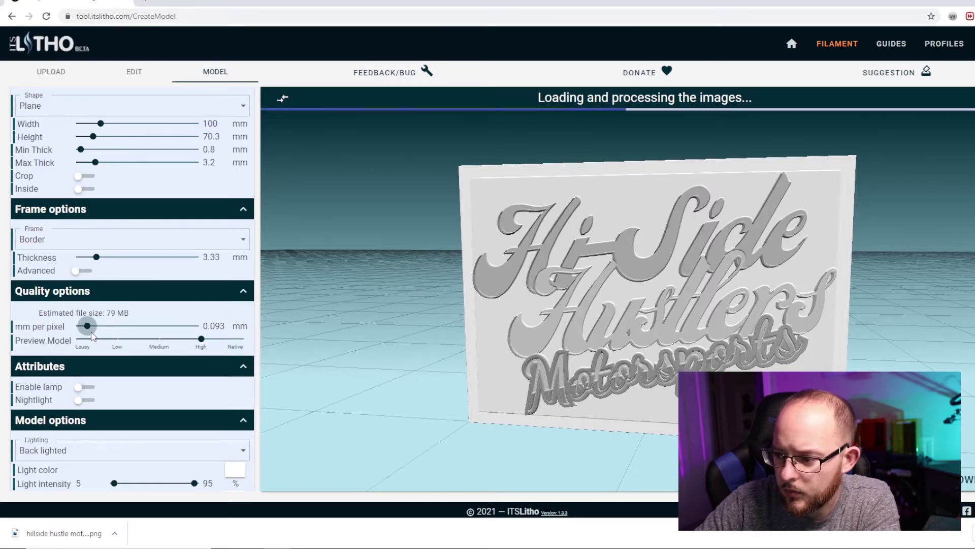
right_drag(513, 269, 392, 234)
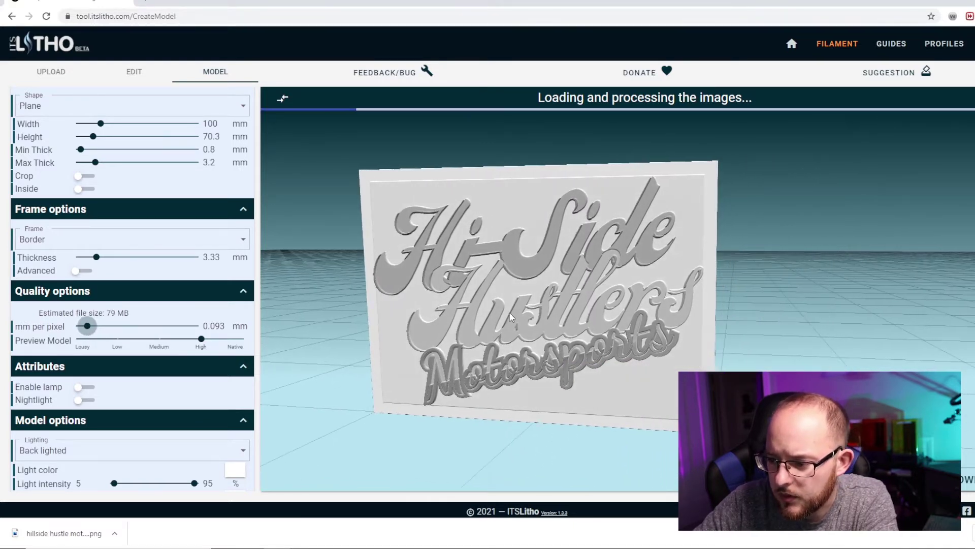
scroll(510, 312, up, 2)
drag(516, 427, 538, 447)
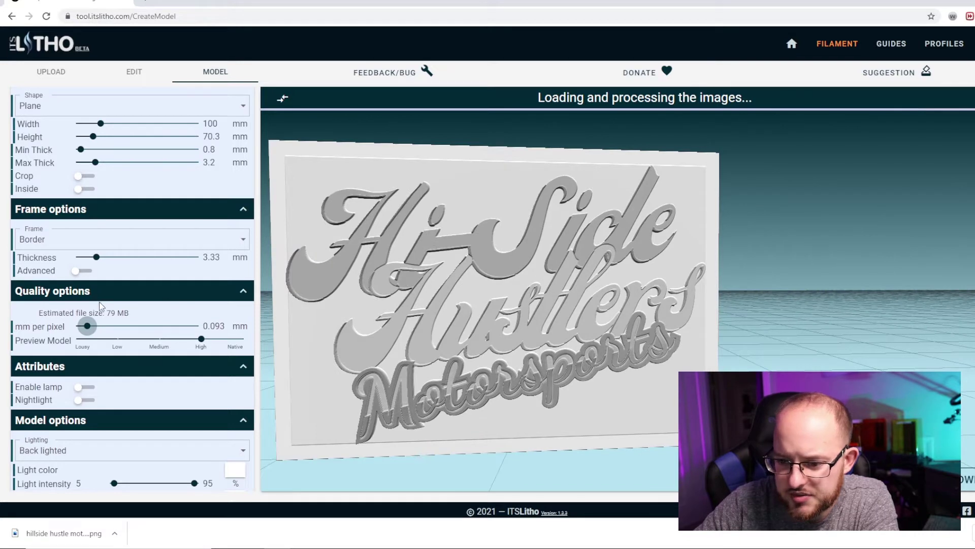
- Set the resolution to about 0.141 mm per pixel and lower the preview model quality to Medium
drag(89, 329, 94, 329)
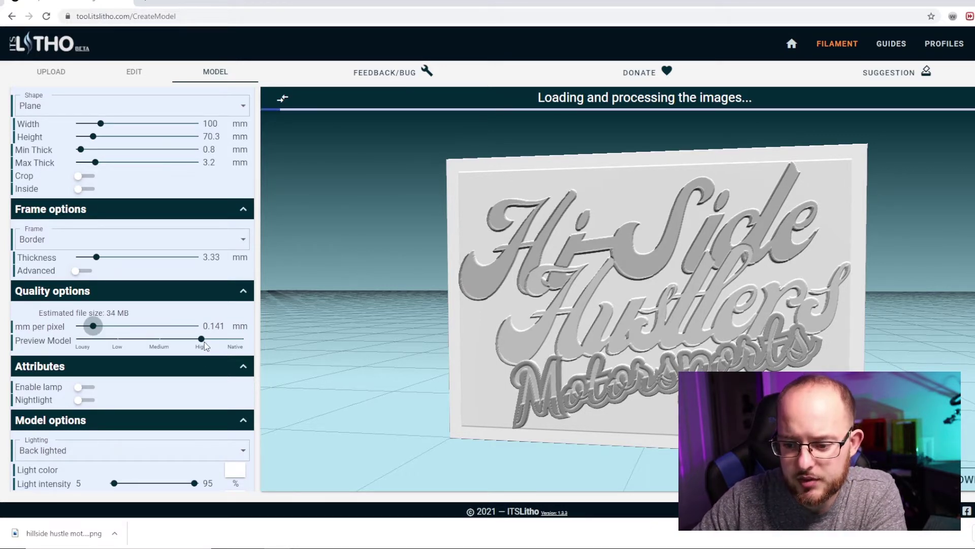
drag(201, 340, 163, 344)
drag(535, 308, 591, 387)
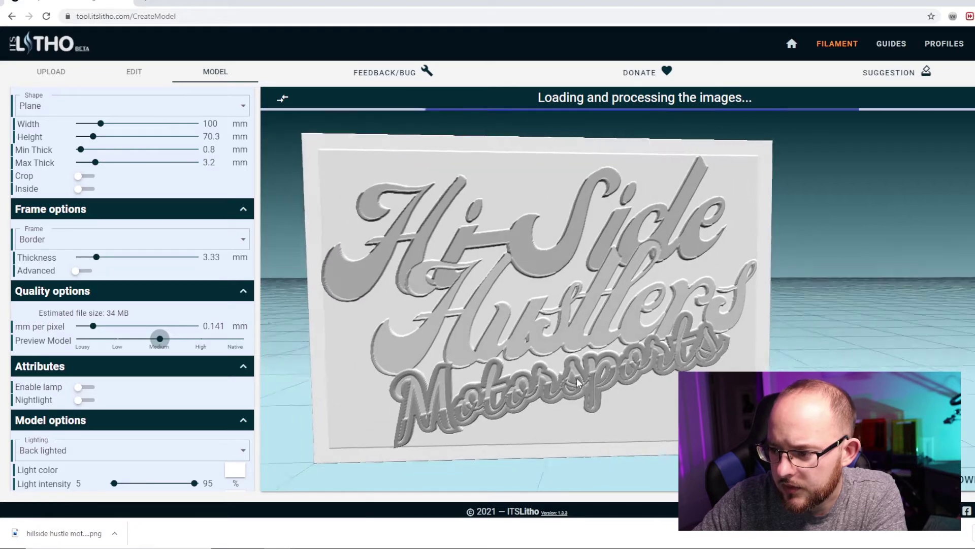
- Set the border frame's thickness to exactly 3 mm
click(96, 260)
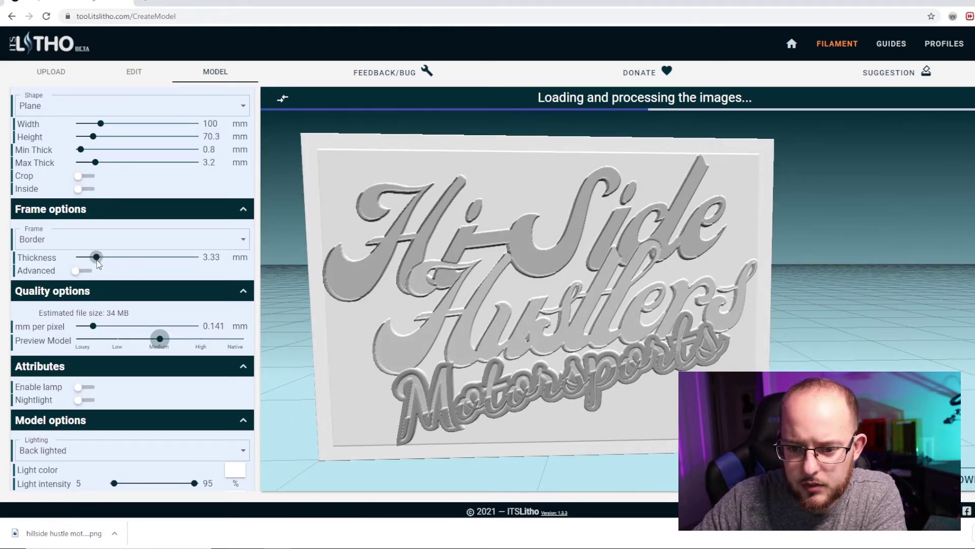
drag(97, 262, 95, 263)
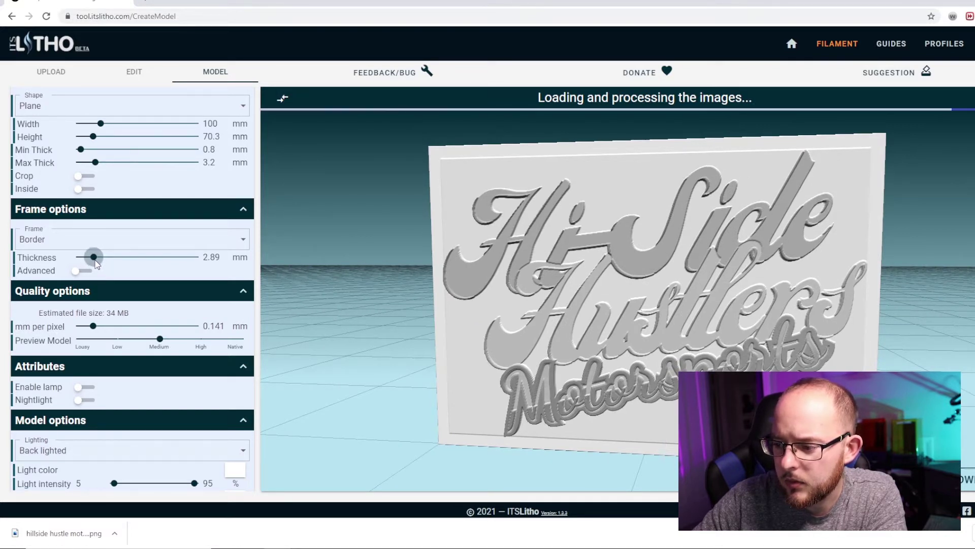
drag(96, 257, 97, 257)
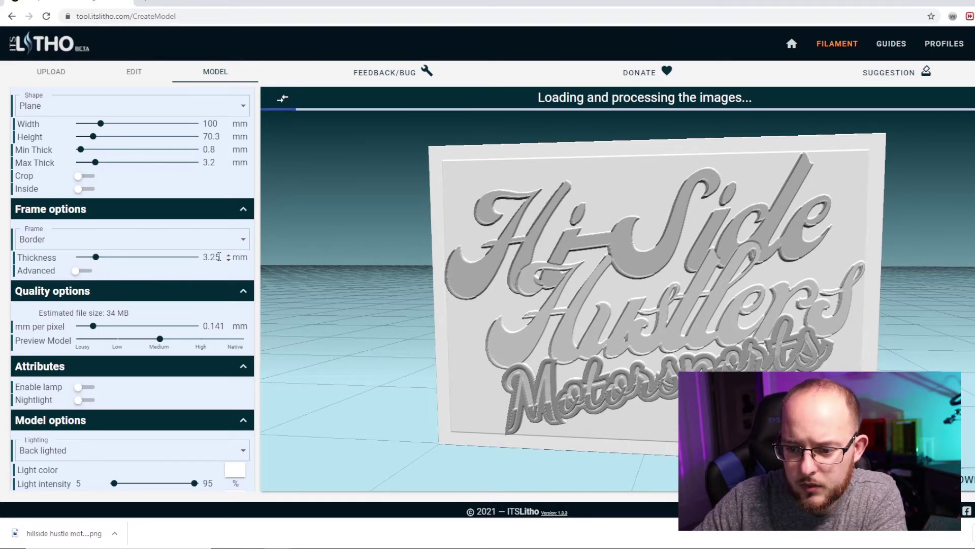
key(BackSpace)
key(BackSpace)
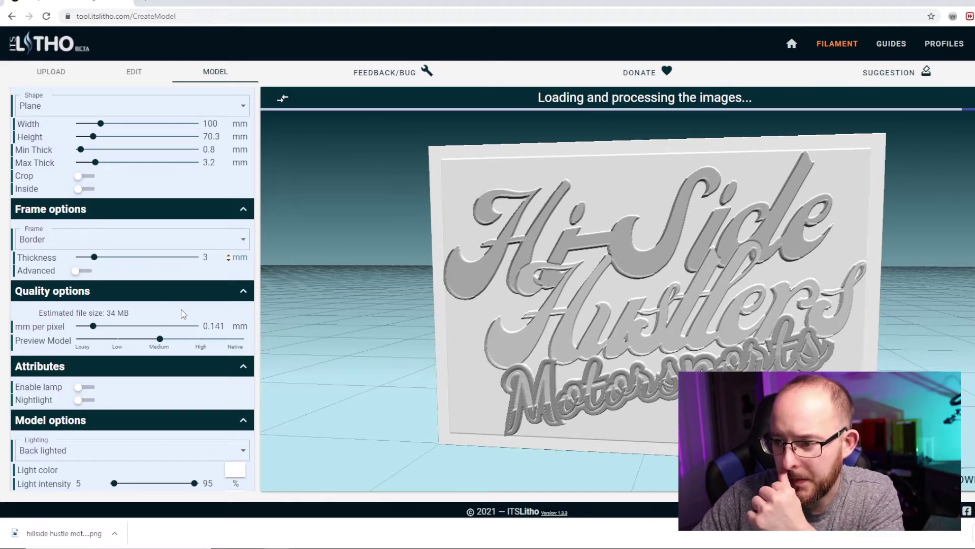
- Inspect the bordered logo plate from several angles and review all shape, frame, quality and image options
scroll(393, 242, down, 5)
right_drag(482, 355, 392, 340)
drag(564, 438, 584, 413)
scroll(621, 400, up, 2)
right_drag(621, 400, 603, 402)
drag(610, 349, 422, 241)
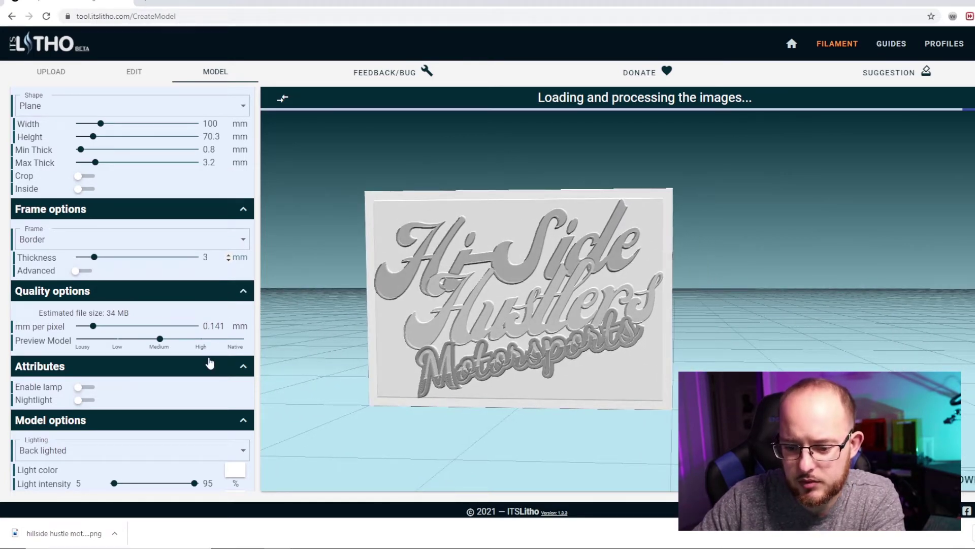
scroll(171, 439, down, 3)
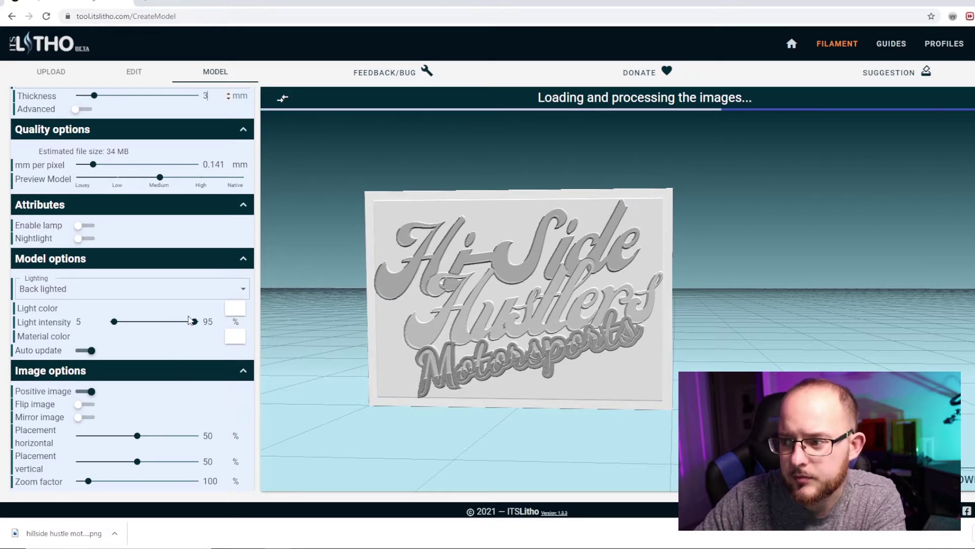
scroll(191, 320, up, 4)
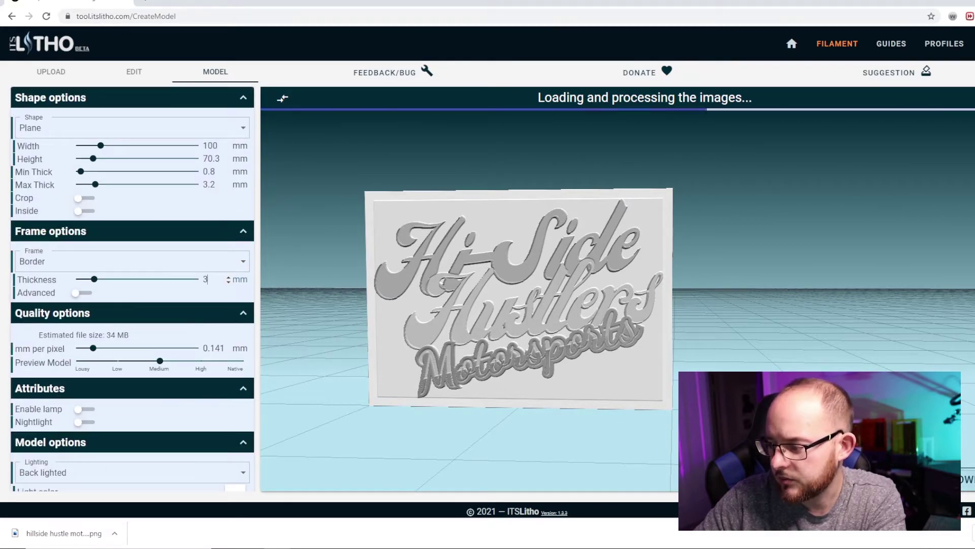
- Generate the lithophane, download the combined lithophane and attribute STL, and show the downloaded file in its folder
click(946, 479)
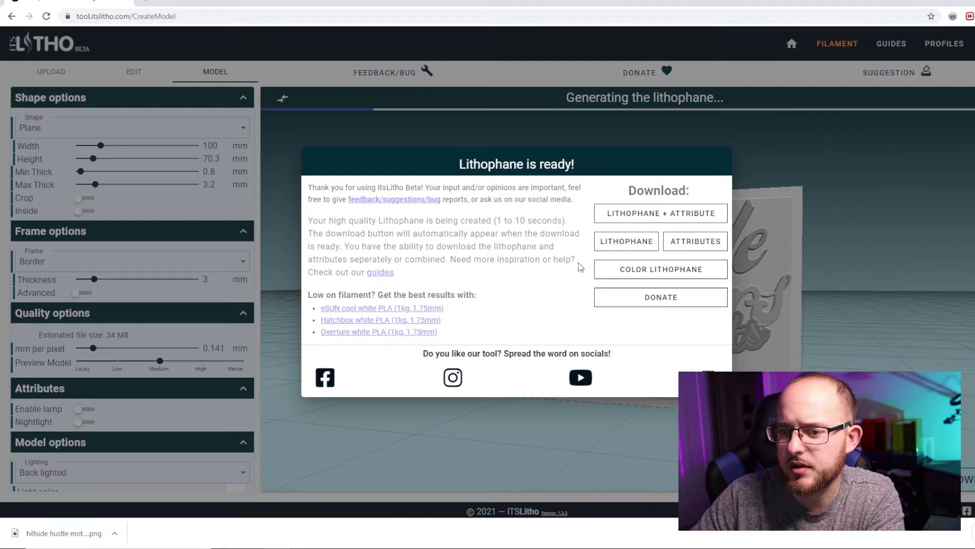
click(611, 216)
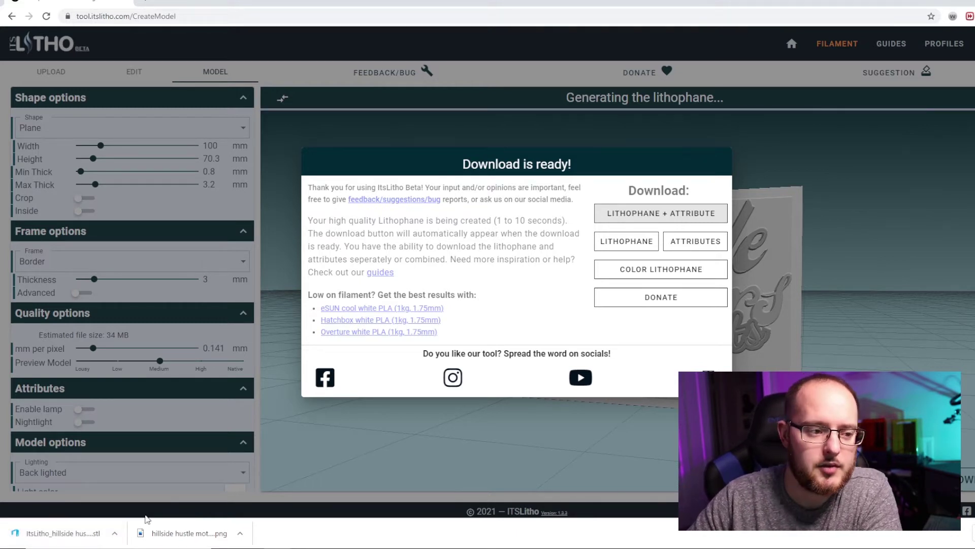
click(115, 533)
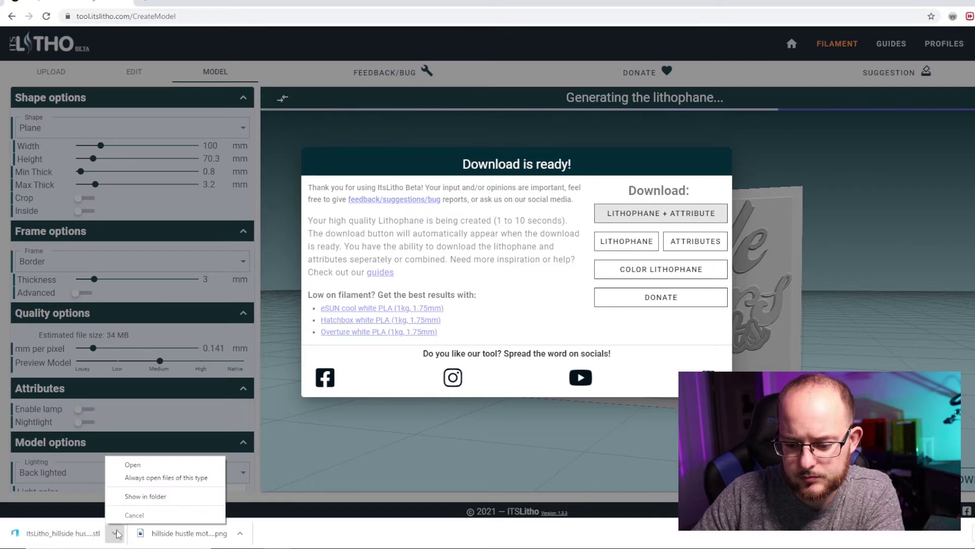
click(137, 500)
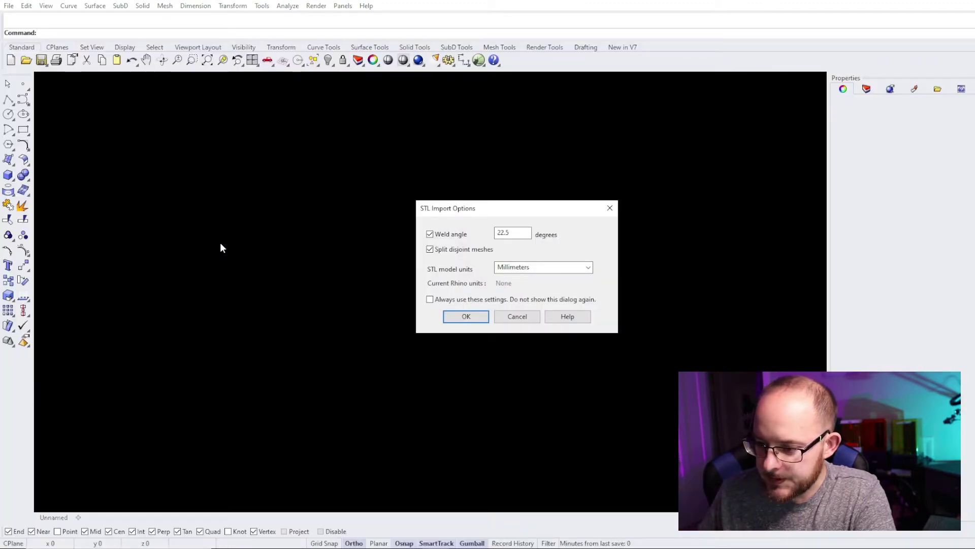
- Import the downloaded STL into Rhino in millimeters with a 22.5 degree weld angle and maximize the Perspective view
click(454, 317)
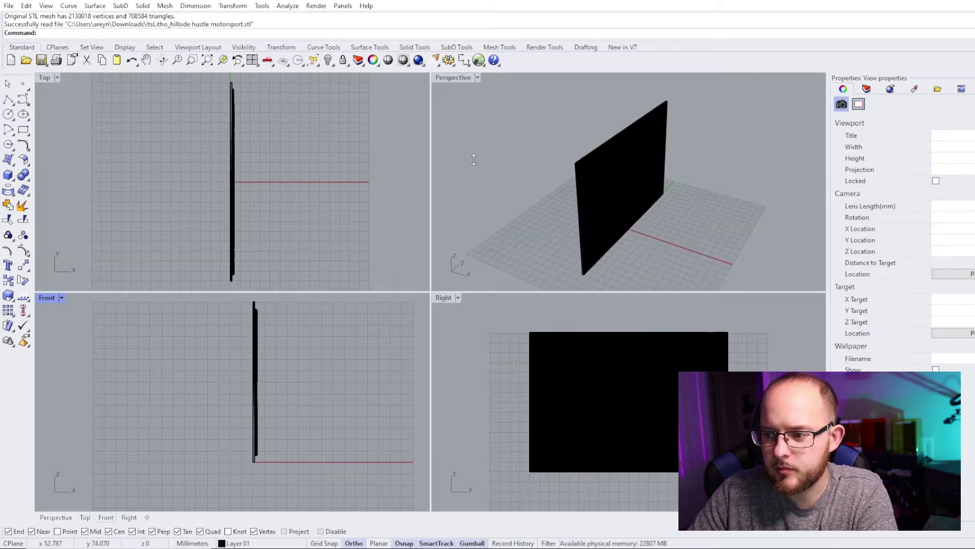
double_click(455, 78)
right_drag(410, 108, 434, 208)
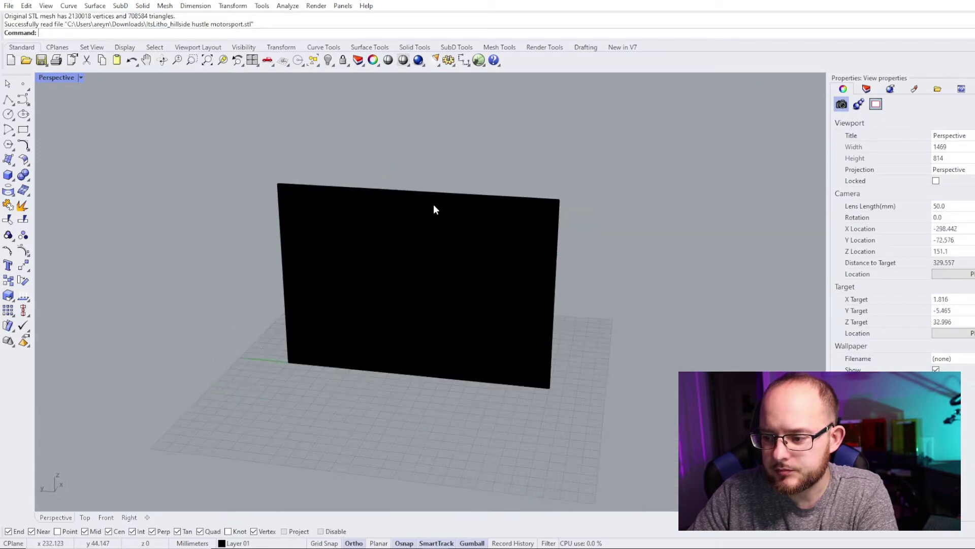
- Show the Perspective view in Rendered display mode and examine the depth and edges of the logo's raised lettering
click(408, 65)
click(449, 80)
right_drag(452, 124, 412, 299)
scroll(510, 296, up, 7)
right_drag(511, 296, 434, 515)
scroll(472, 295, down, 7)
scroll(507, 282, up, 5)
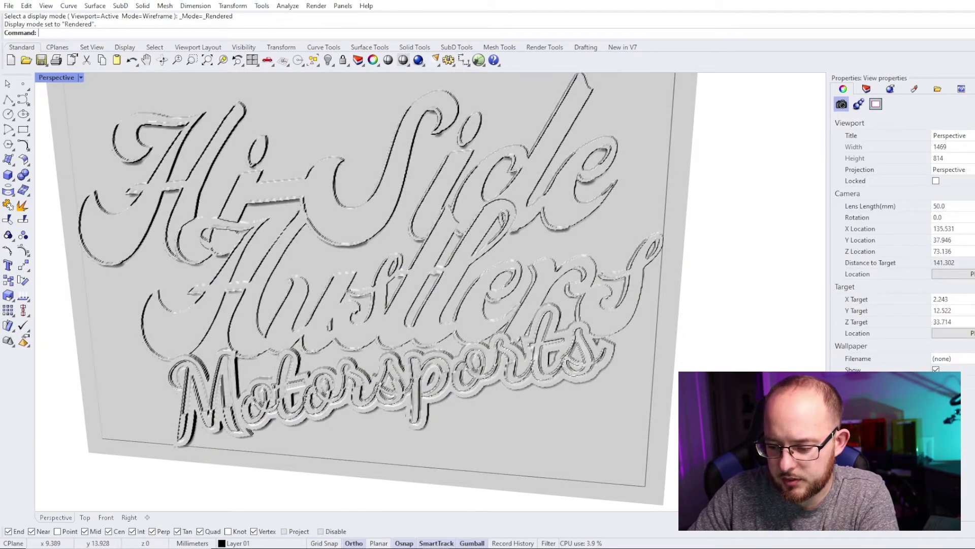
- Switch back to ITSLitho, dismiss the download dialog, and set the plane's maximum thickness to 8 mm
click(279, 547)
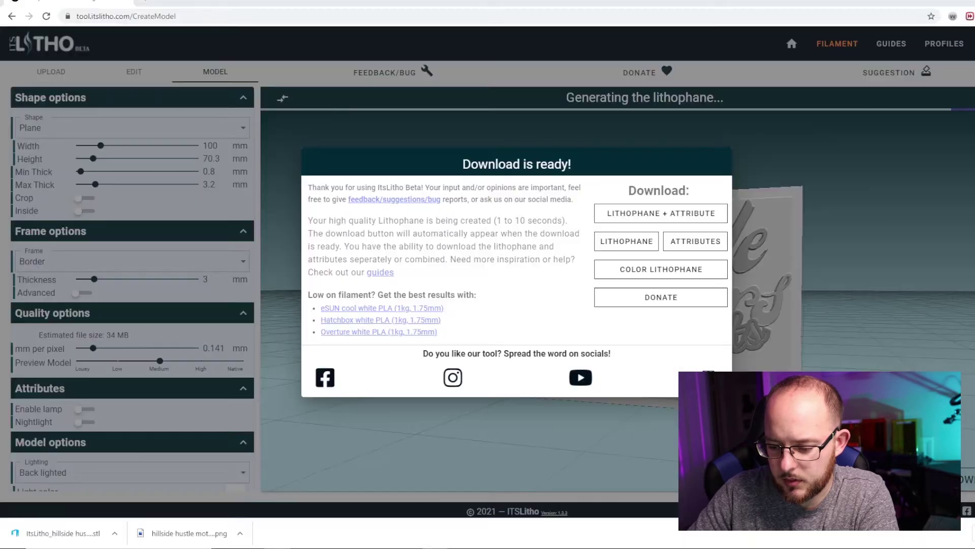
click(373, 132)
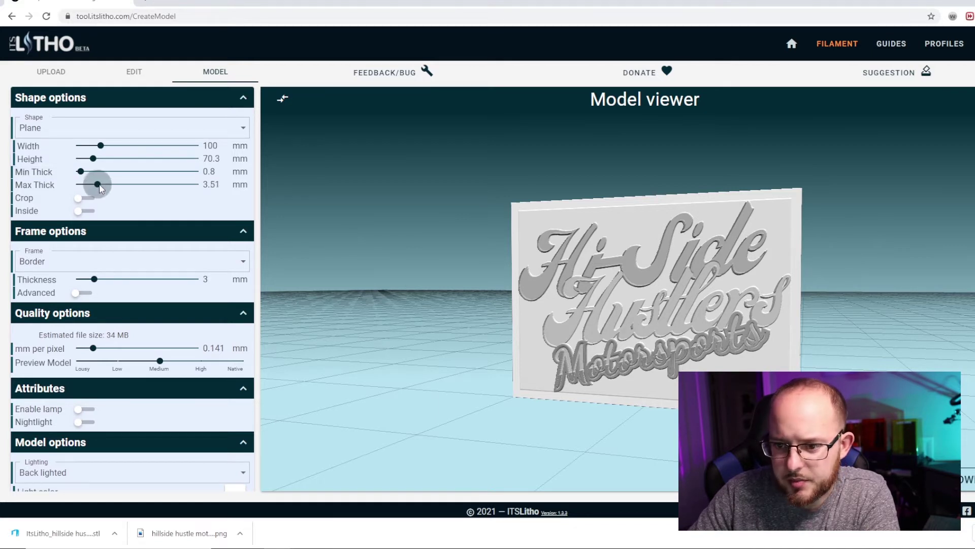
drag(115, 188, 123, 189)
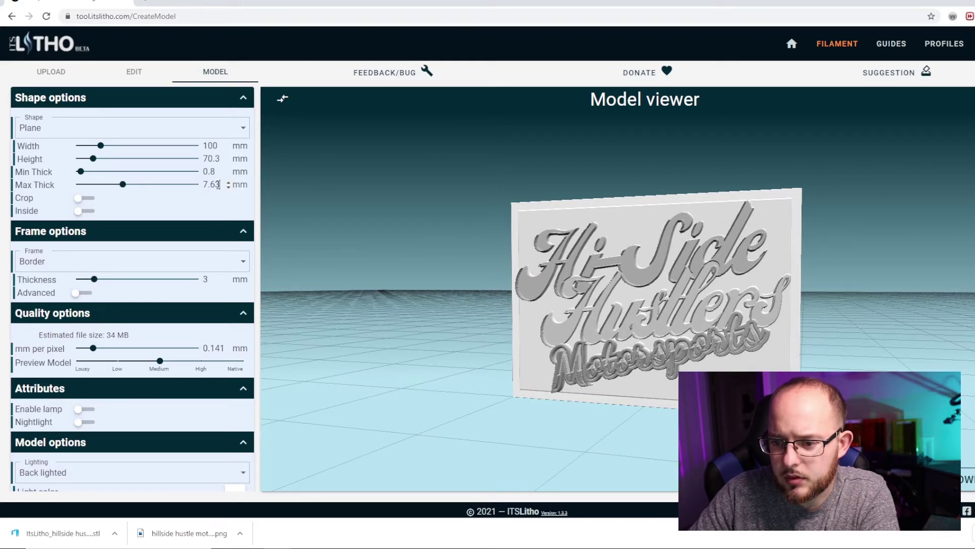
text(8)
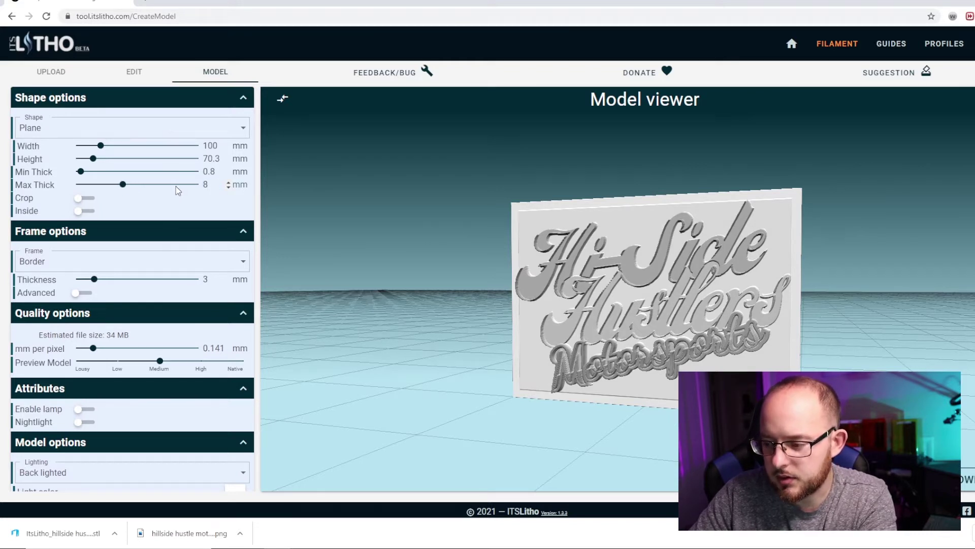
drag(450, 237, 732, 330)
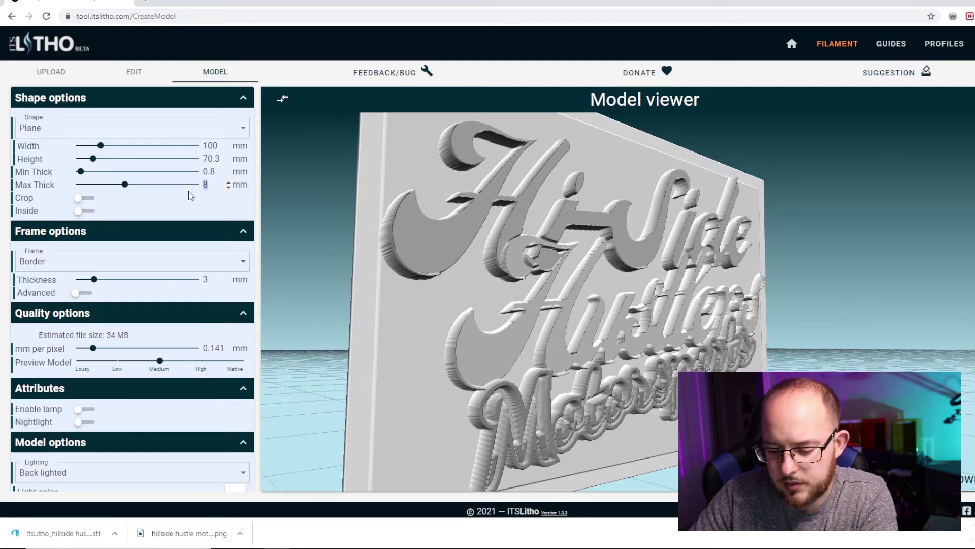
- Set the maximum thickness to 7 mm and the resolution to about 0.128 mm per pixel
text(7)
drag(300, 219, 405, 235)
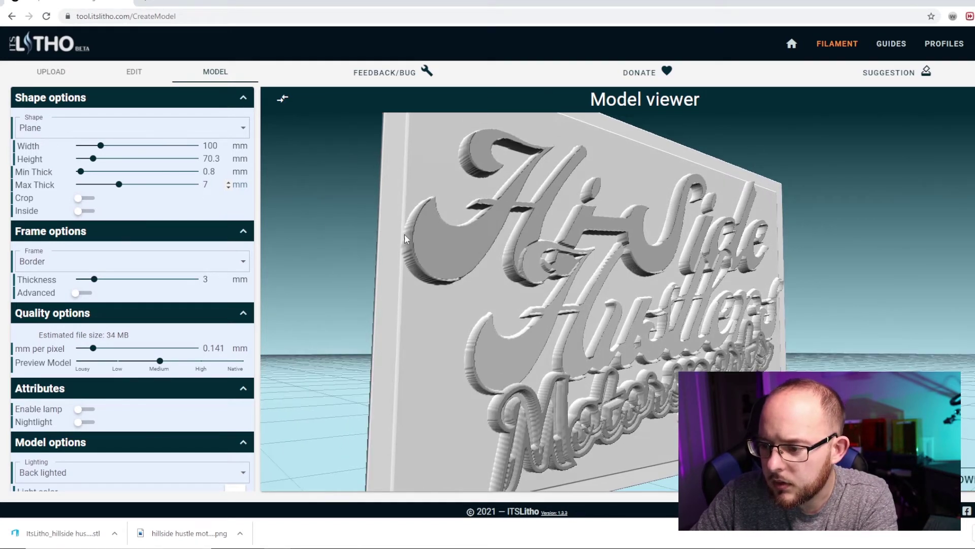
click(93, 350)
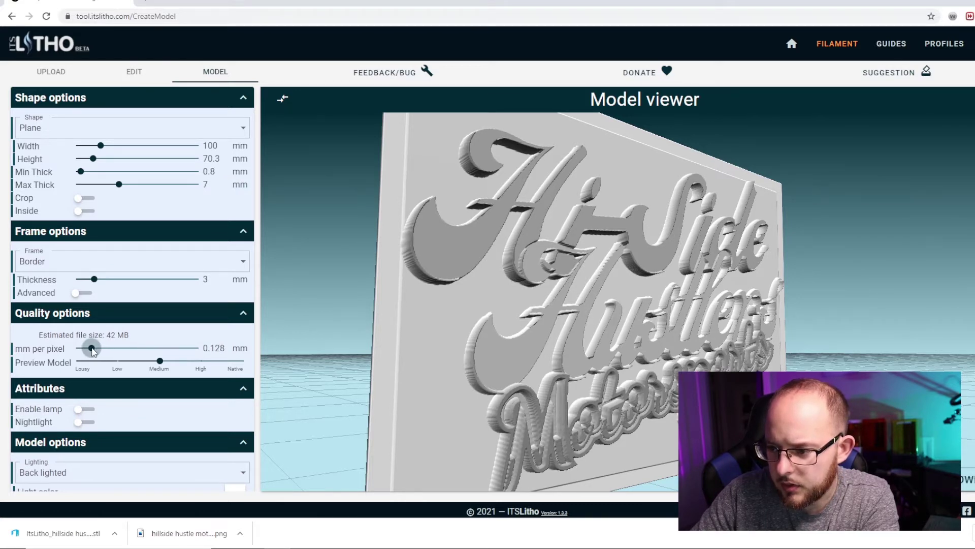
- Set the maximum thickness to 6 mm and the resolution to about 0.146 mm per pixel, checking the relief depth
drag(483, 271, 576, 374)
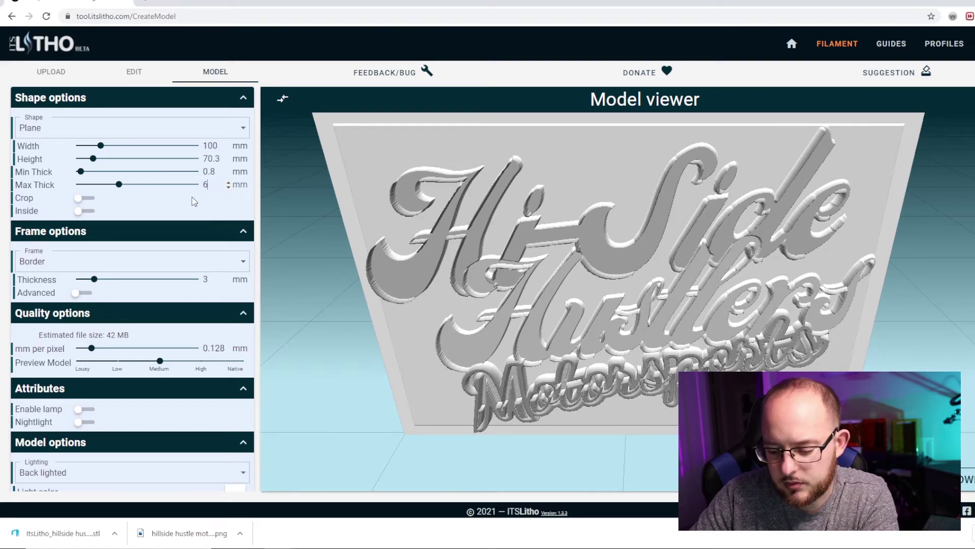
drag(555, 257, 580, 230)
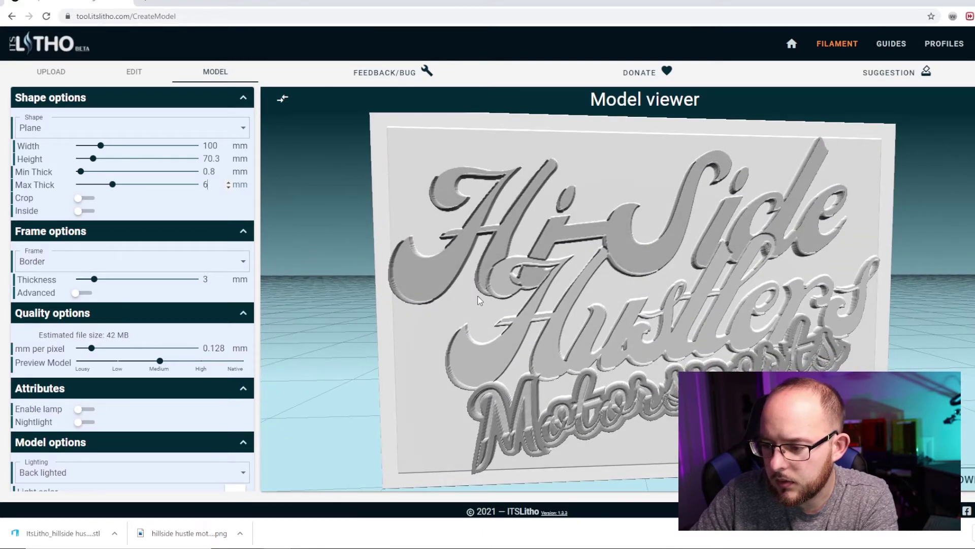
mouse_move(478, 297)
mouse_down()
mouse_move(514, 295)
mouse_move(485, 299)
mouse_up()
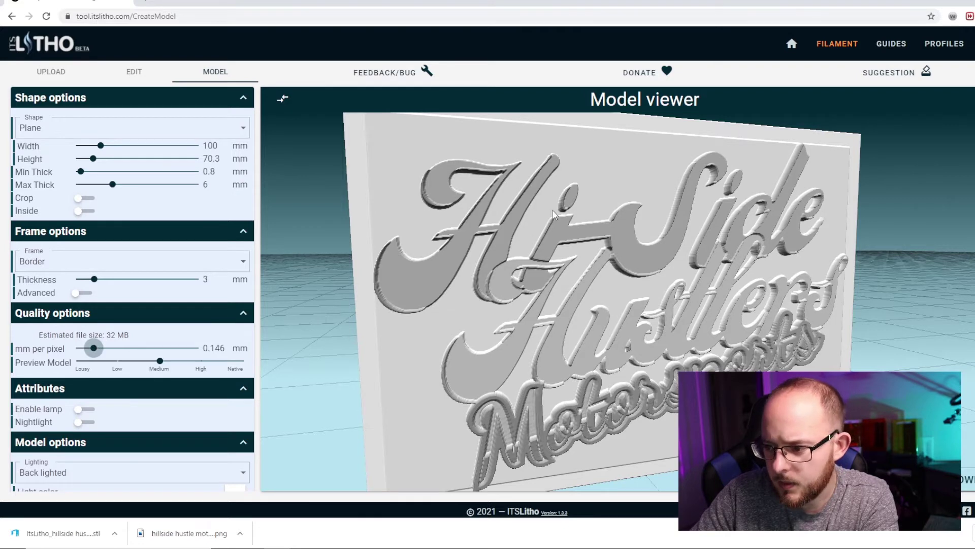
- Generate the relief with its current settings and download it as a combined lithophane and attribute STL
scroll(553, 211, down, 4)
drag(623, 272, 542, 276)
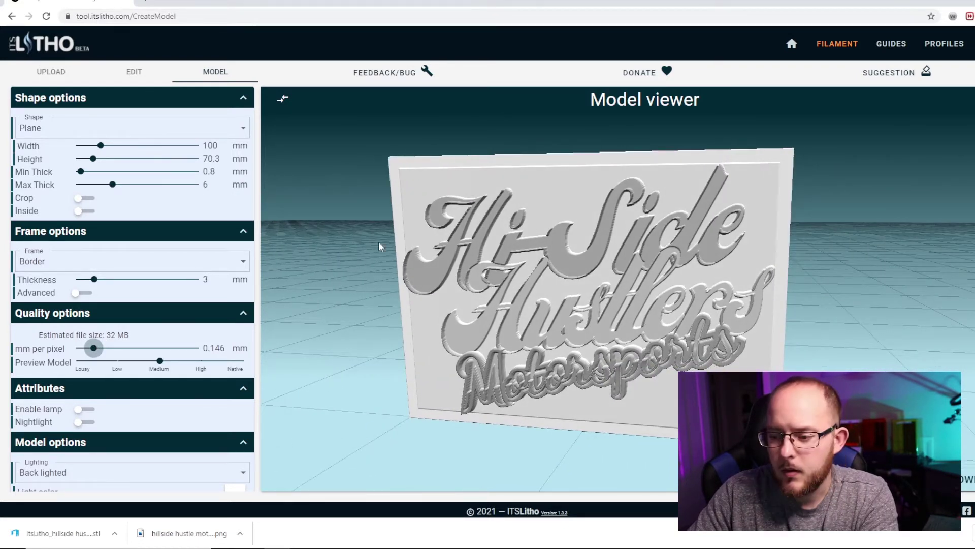
click(963, 481)
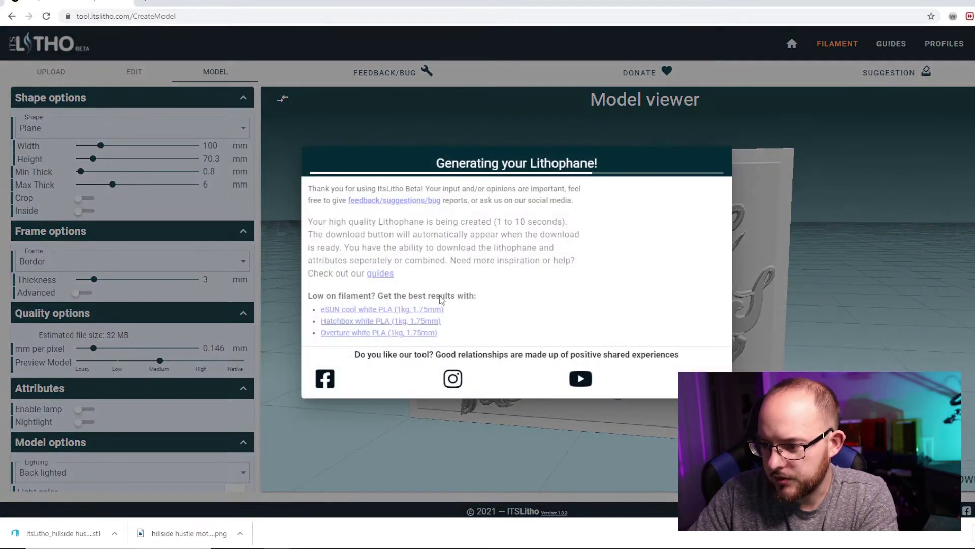
click(633, 214)
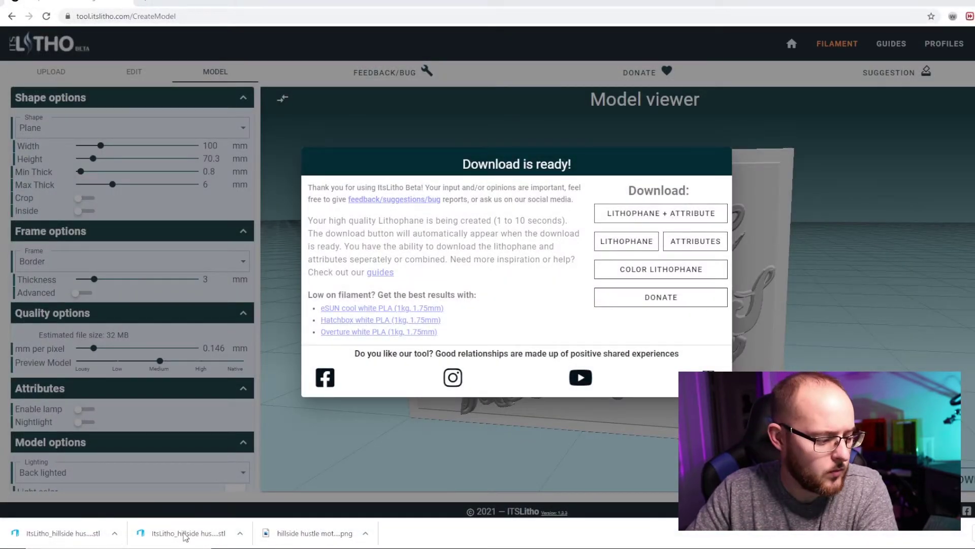
- Open the newly downloaded STL in Rhino, importing in millimeters with a 22.5 degree weld angle and disjoint meshes split
click(115, 533)
click(132, 500)
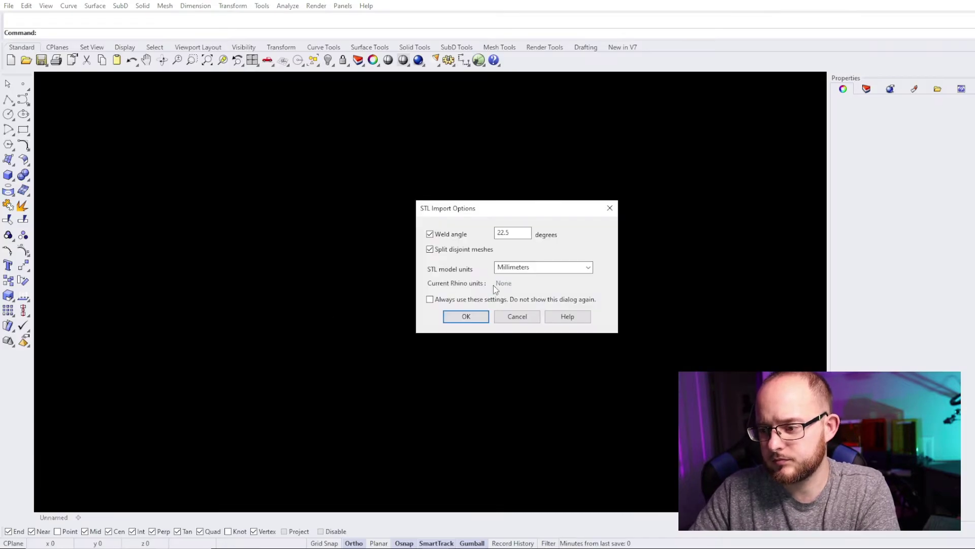
click(479, 318)
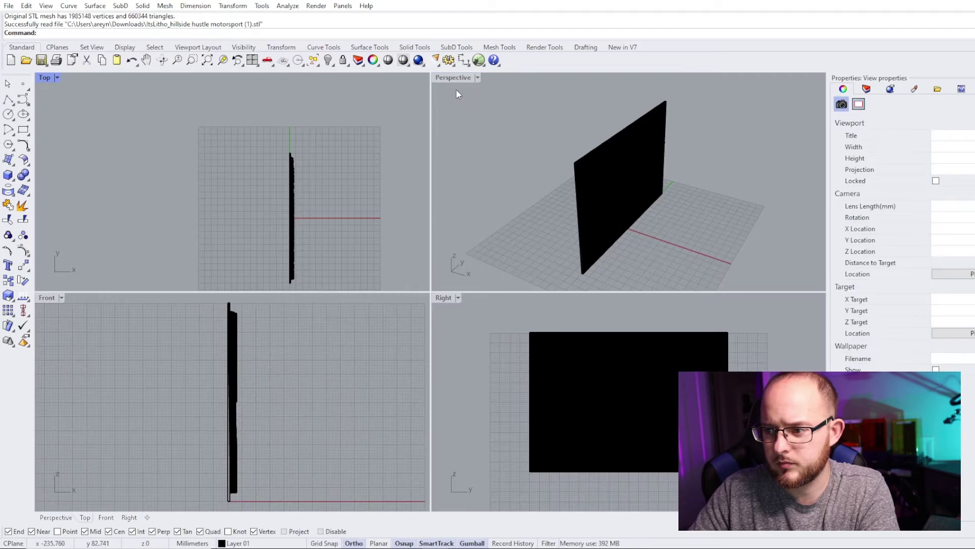
- Maximize the Perspective view and set it to Rendered display mode
double_click(454, 78)
click(407, 63)
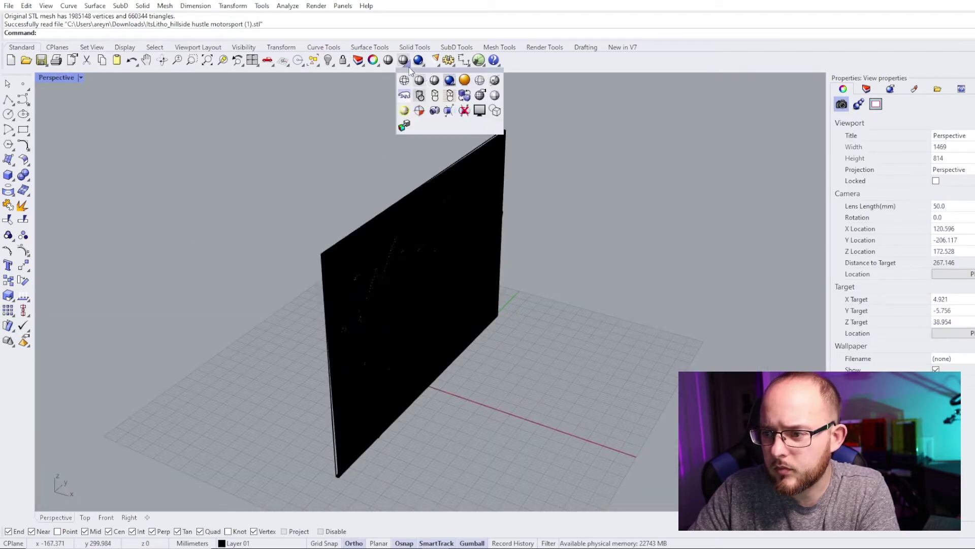
click(449, 80)
- Examine the imported relief from the back, front and sides, checking the lettering depth and the border
right_drag(492, 372, 358, 322)
scroll(519, 340, up, 4)
mouse_move(519, 340)
right_down()
mouse_move(394, 335)
mouse_move(634, 321)
mouse_move(664, 331)
mouse_move(500, 345)
right_up()
scroll(500, 344, down, 6)
right_drag(666, 287, 512, 303)
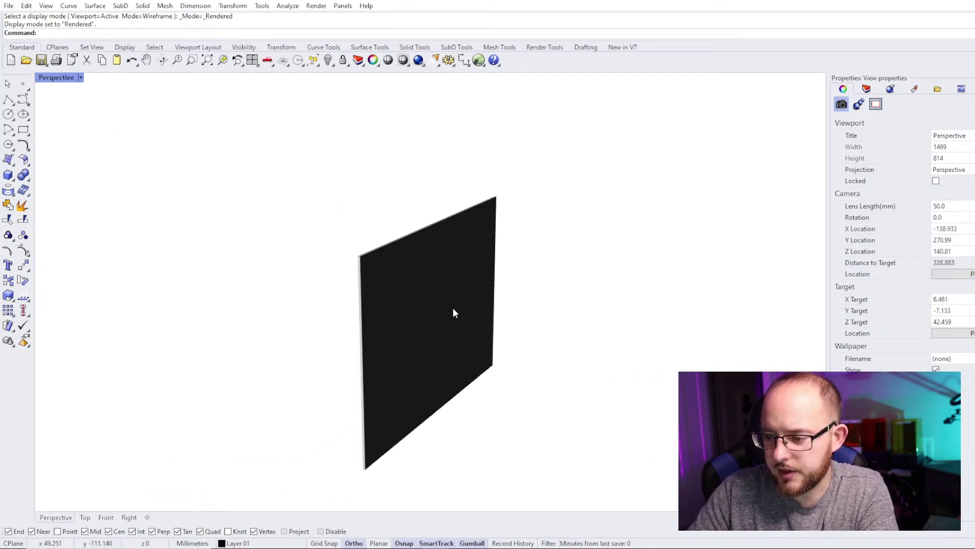
right_drag(402, 337, 579, 298)
right_drag(429, 359, 369, 286)
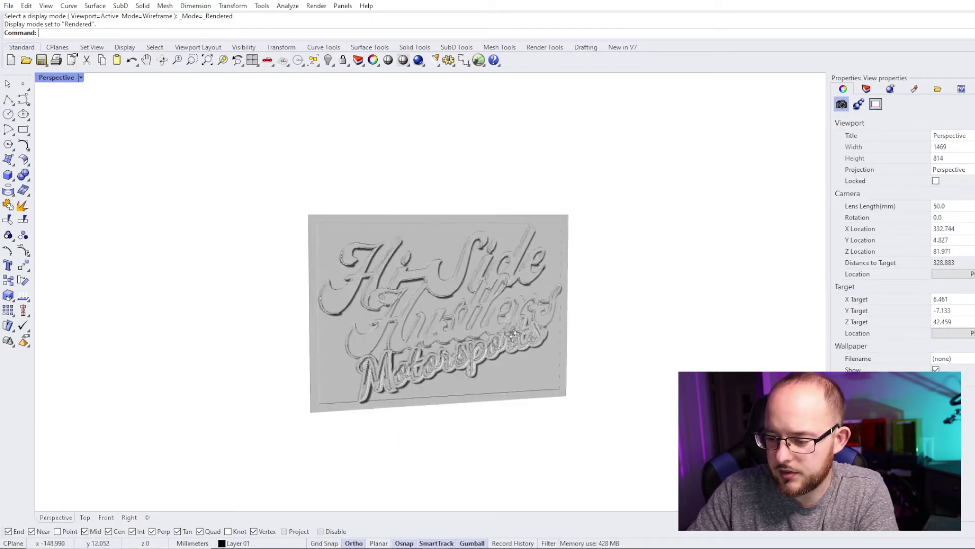
scroll(512, 305, up, 4)
right_drag(446, 269, 466, 318)
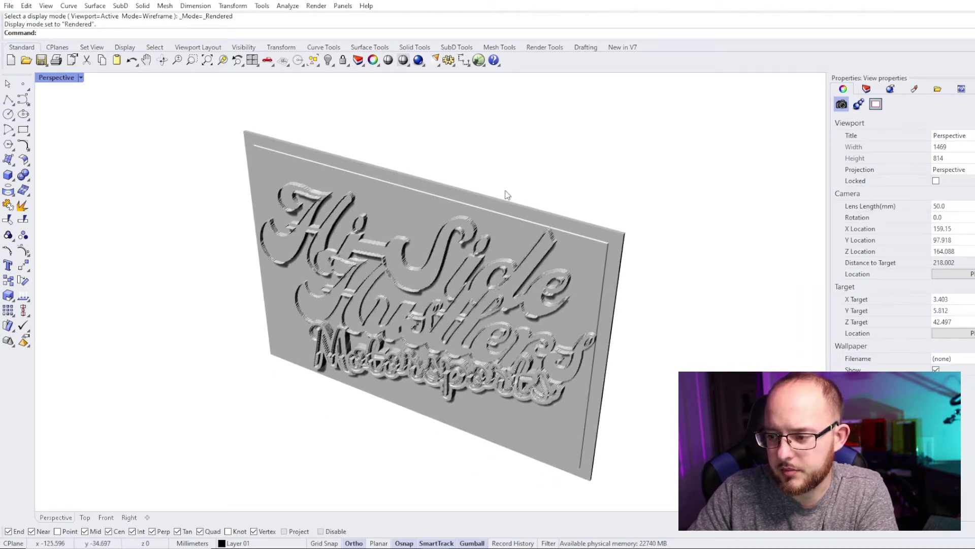
right_drag(303, 258, 375, 244)
- Rotate the standing relief mesh so it lies flat with the lettering facing up
click(440, 272)
scroll(457, 279, down, 8)
right_drag(485, 292, 429, 325)
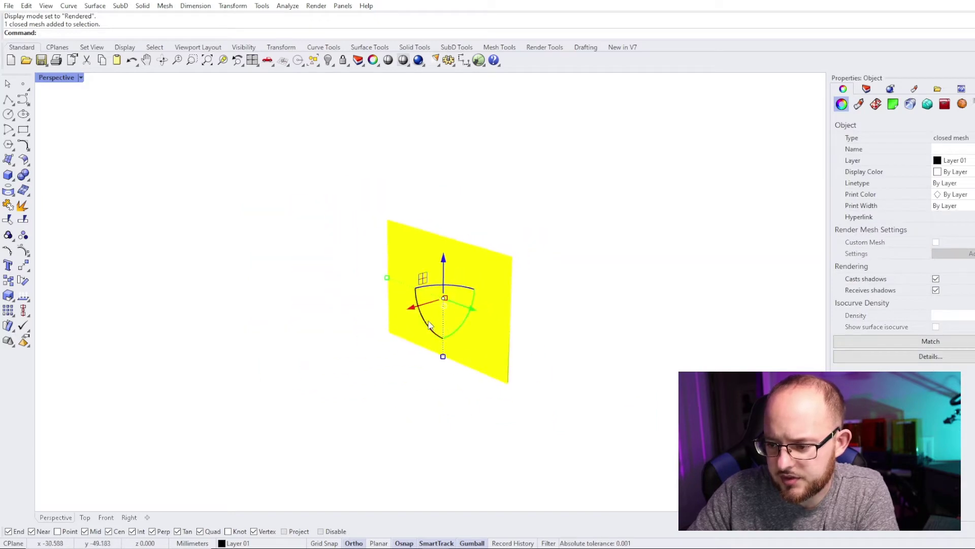
drag(463, 330, 419, 336)
click(373, 84)
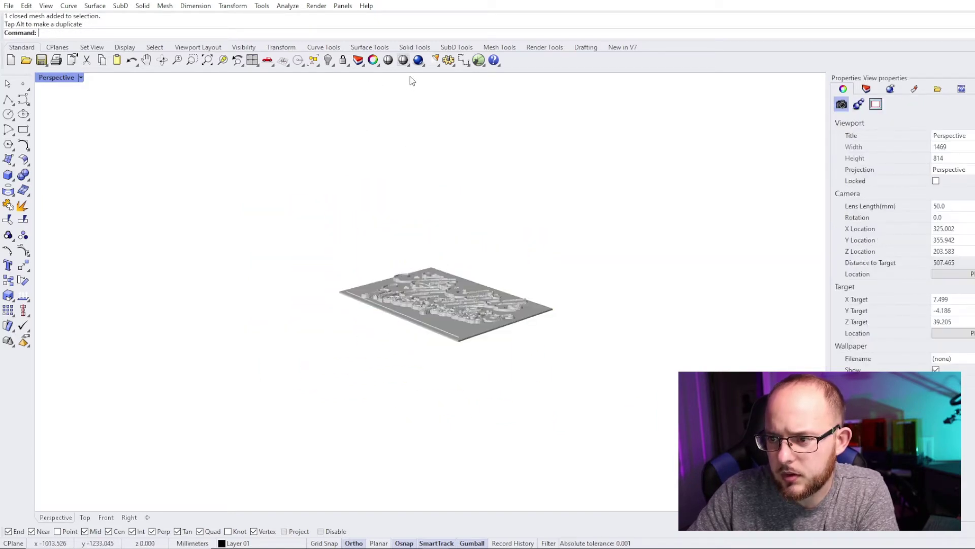
- Switch the Perspective view to Shaded display mode and look over the flat relief against the grid
click(409, 66)
click(419, 80)
right_drag(415, 155, 511, 364)
scroll(440, 241, up, 8)
right_drag(407, 230, 392, 145)
scroll(391, 146, down, 8)
- Lower the flat relief mesh vertically to just below the construction plane
click(408, 213)
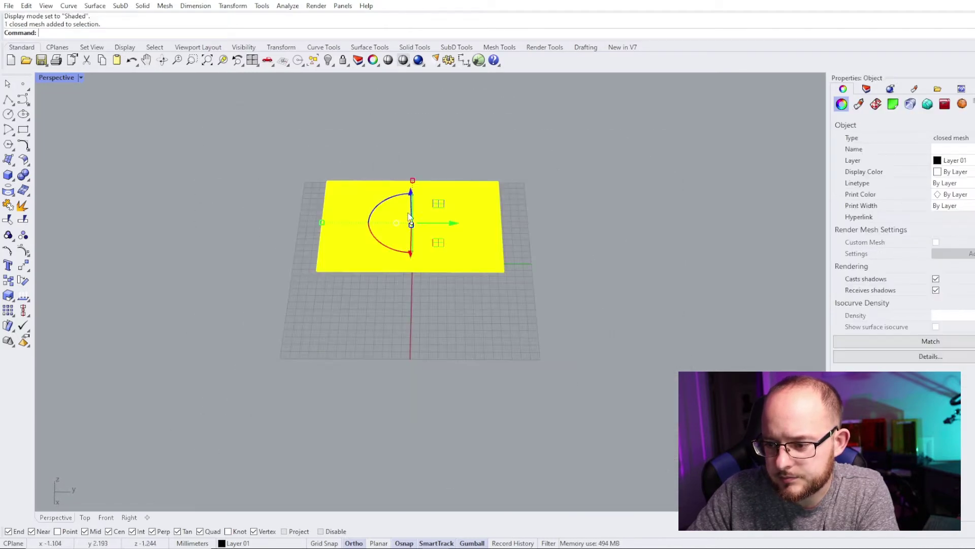
right_drag(470, 325, 440, 227)
drag(415, 191, 413, 265)
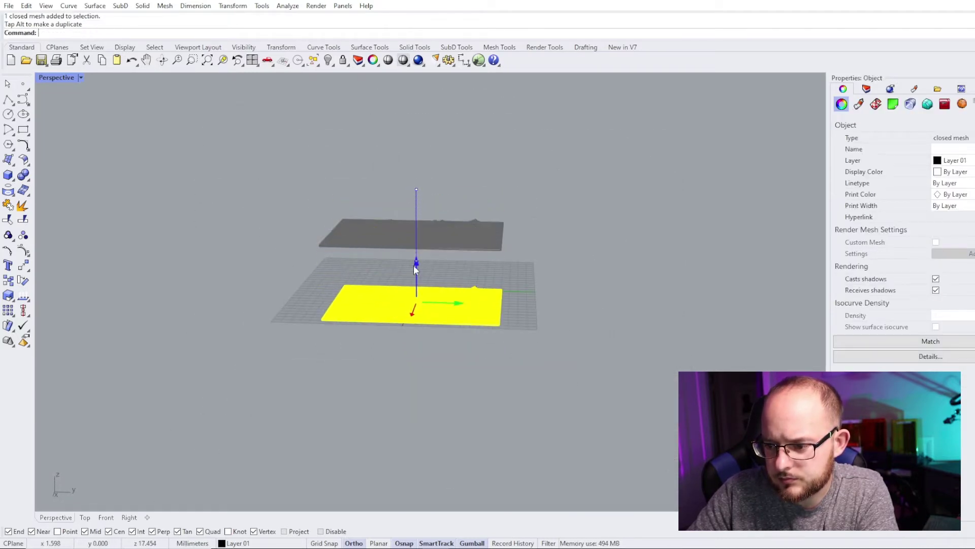
click(420, 364)
scroll(407, 322, up, 5)
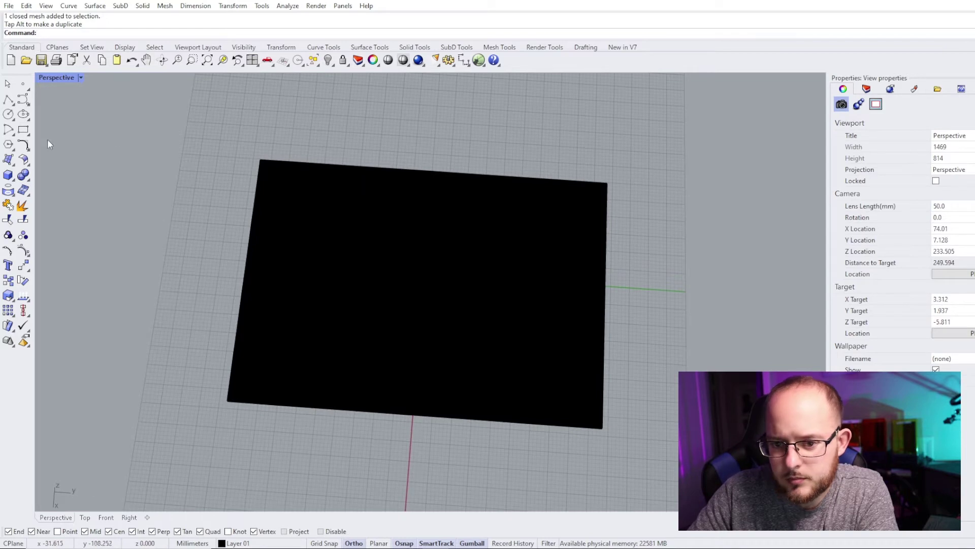
- Start a box at the border's outer corner and span its base along one long side to the border's inner corner at the far end
click(14, 181)
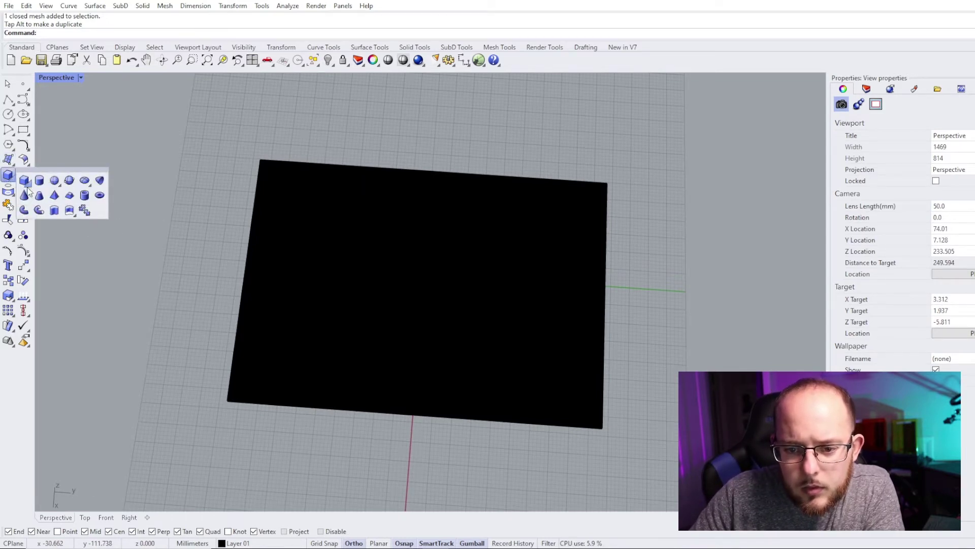
click(41, 199)
mouse_move(285, 249)
right_down()
mouse_move(267, 215)
mouse_move(298, 261)
right_up()
scroll(246, 127, up, 5)
scroll(241, 160, up, 2)
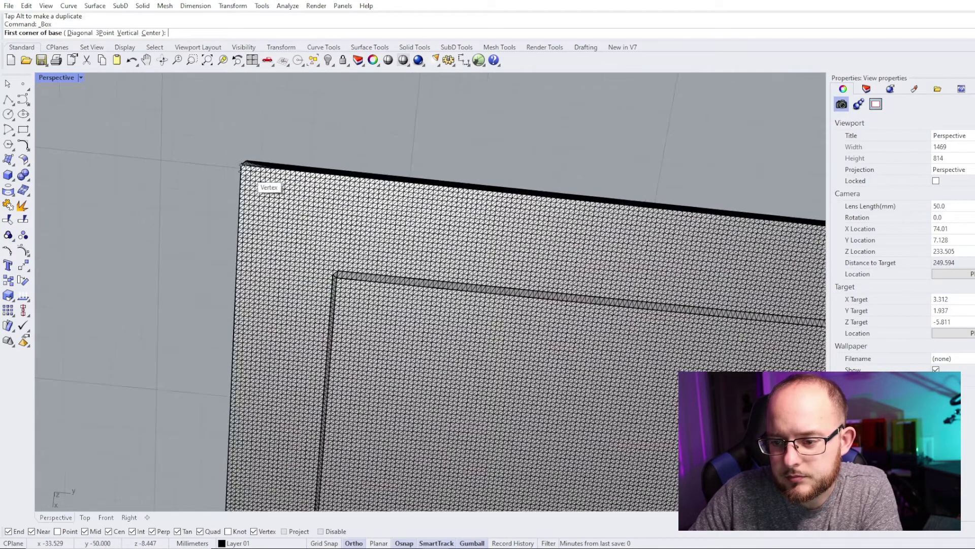
scroll(222, 153, down, 6)
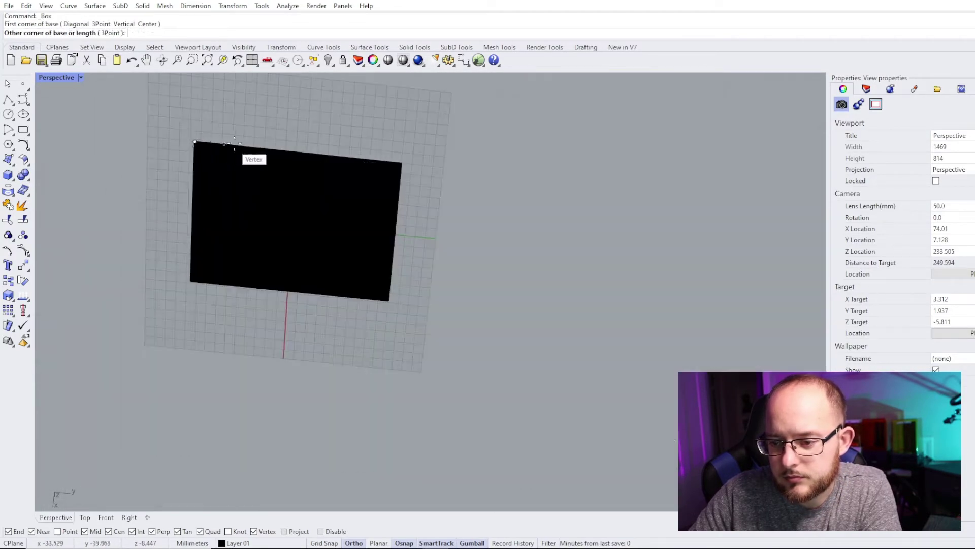
scroll(112, 147, up, 8)
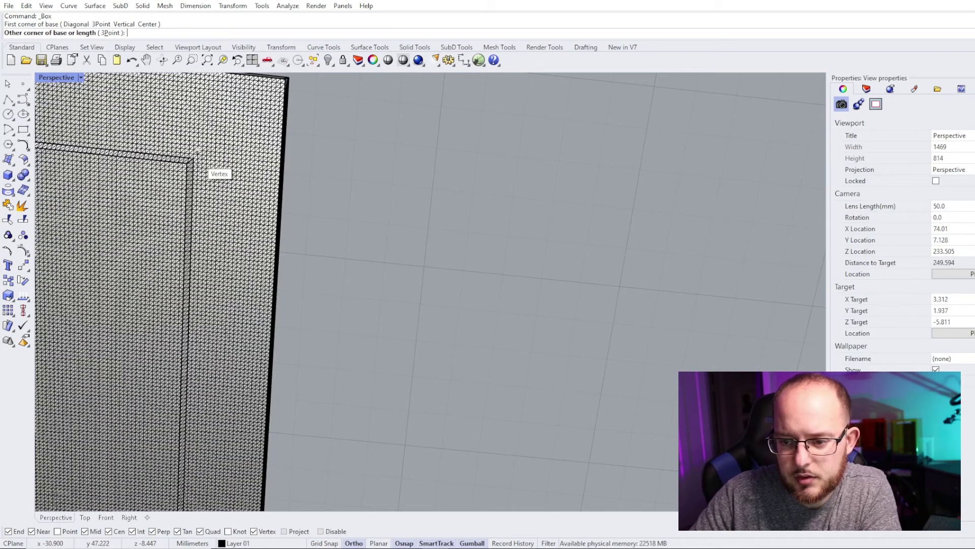
scroll(189, 144, up, 3)
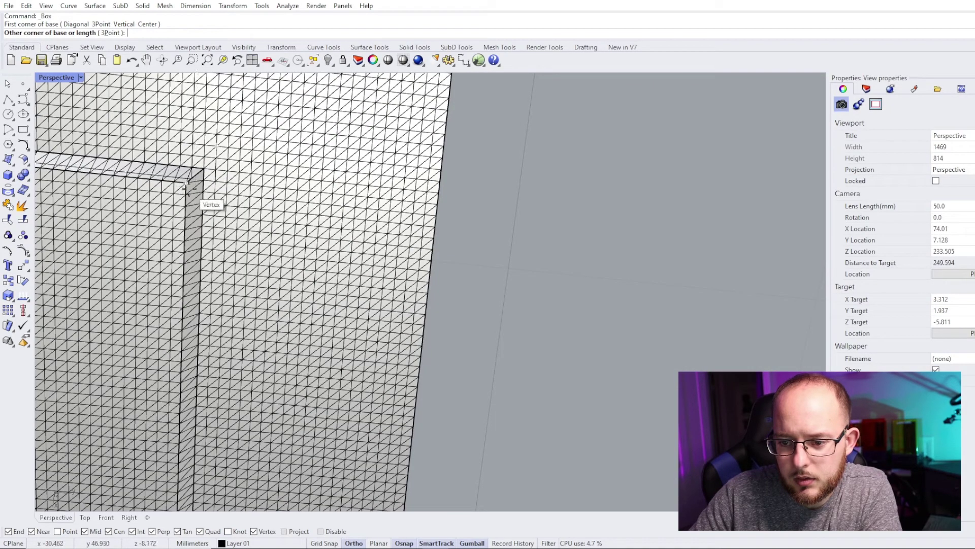
- Give the box along the long border a height of about 18 mm
scroll(189, 178, down, 10)
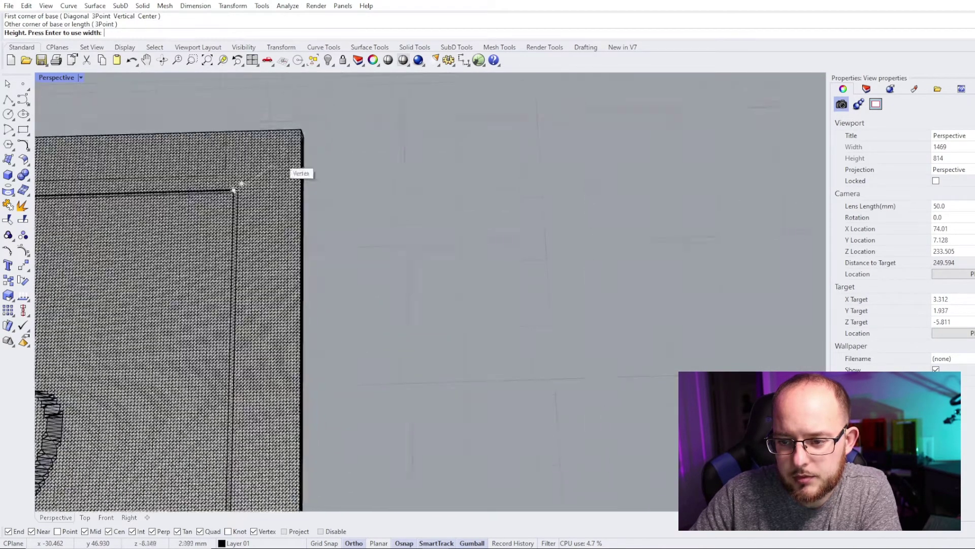
scroll(348, 155, down, 2)
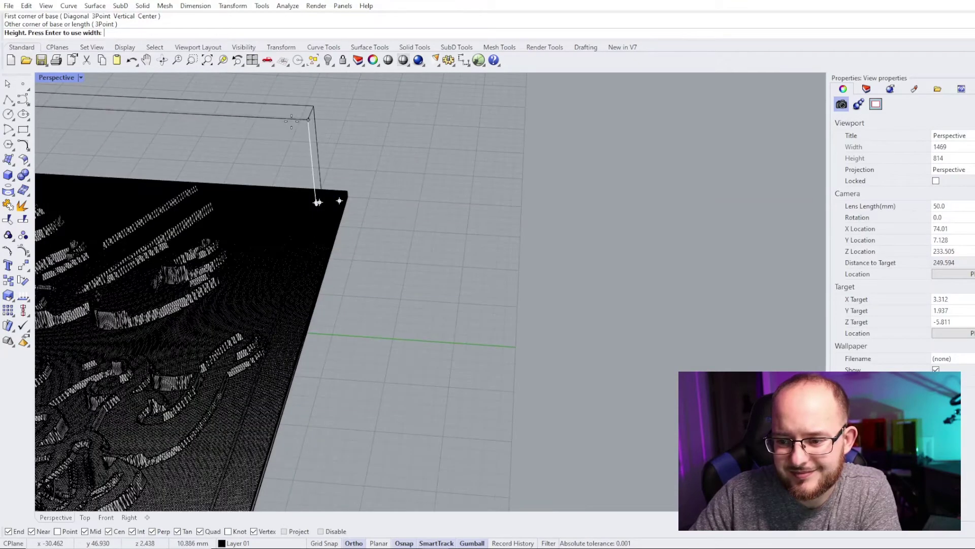
scroll(316, 145, up, 3)
scroll(344, 192, down, 10)
right_drag(348, 197, 425, 206)
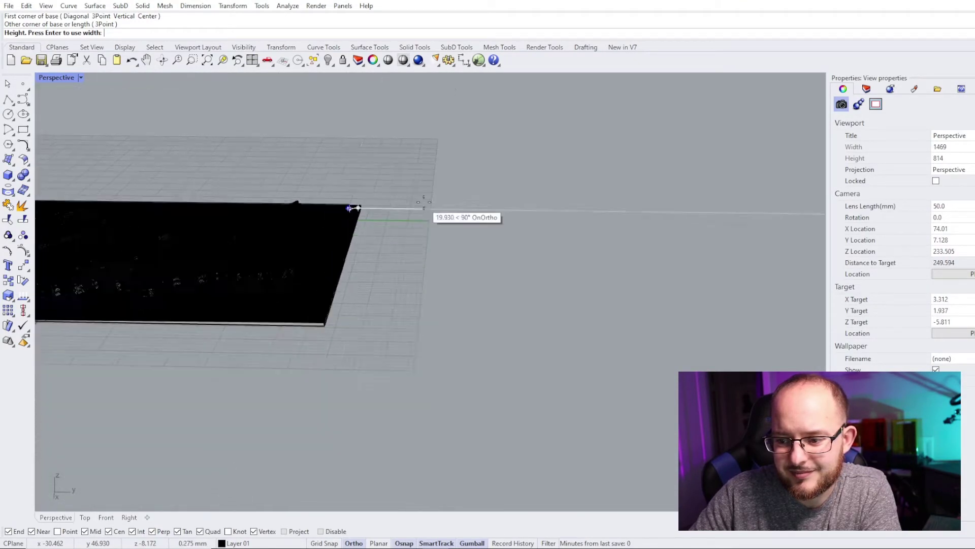
scroll(426, 213, down, 4)
scroll(362, 164, up, 3)
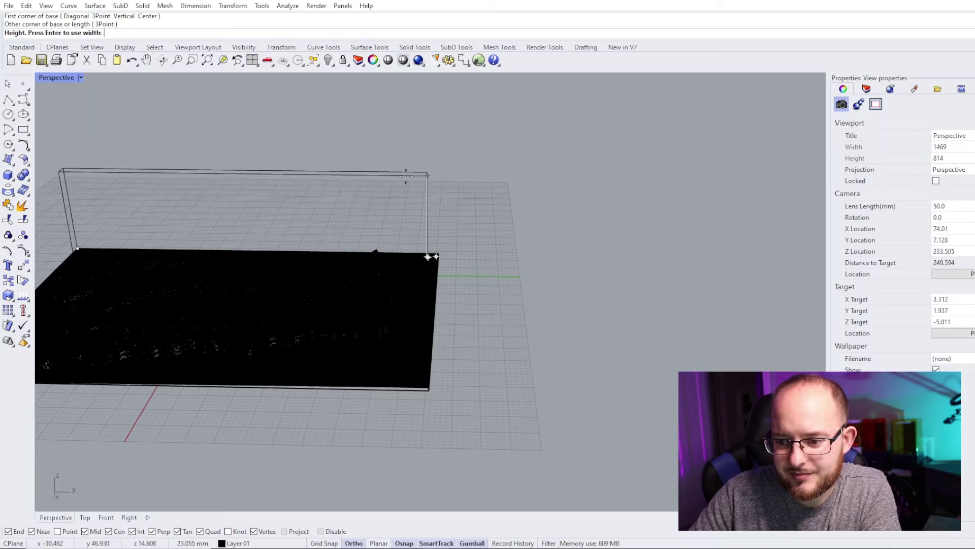
click(409, 197)
right_drag(409, 198, 405, 261)
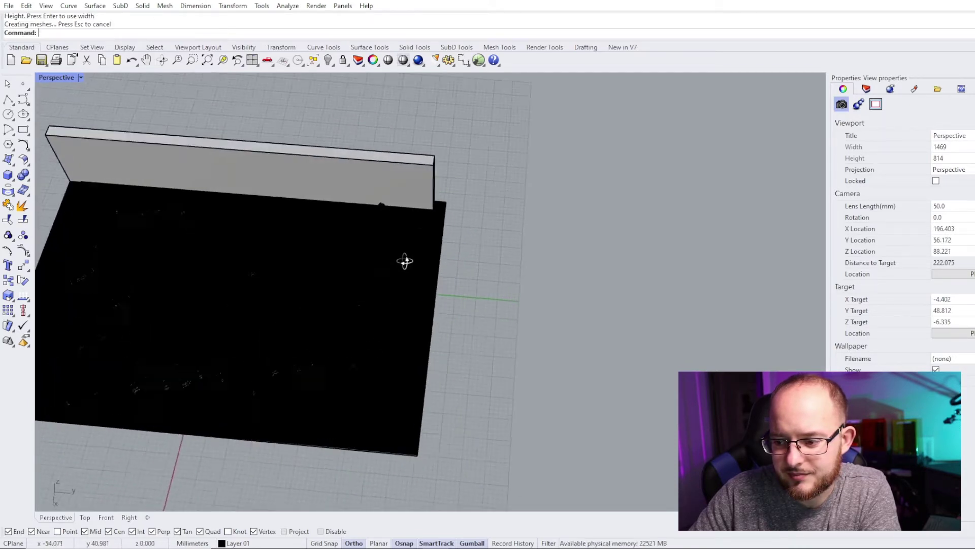
scroll(431, 205, up, 5)
click(409, 176)
scroll(386, 182, down, 6)
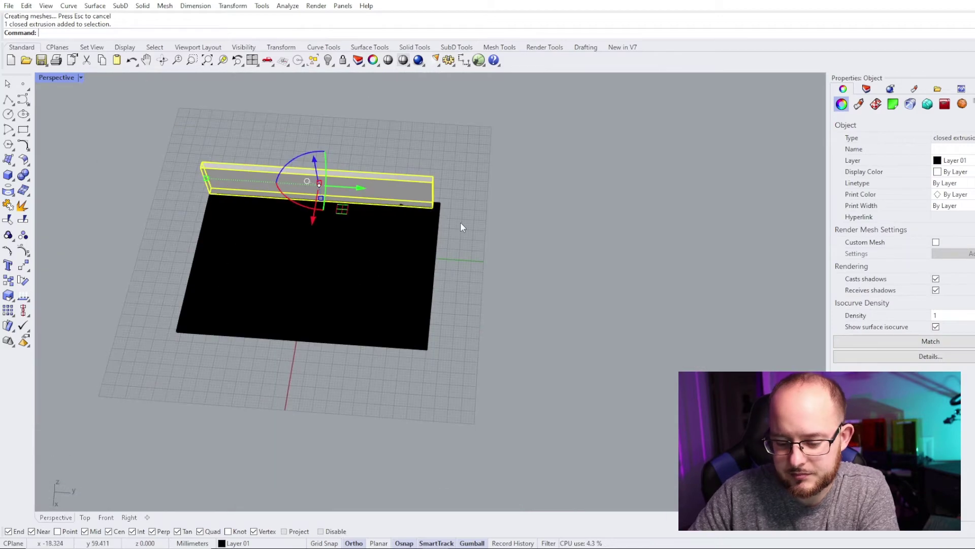
key(Return)
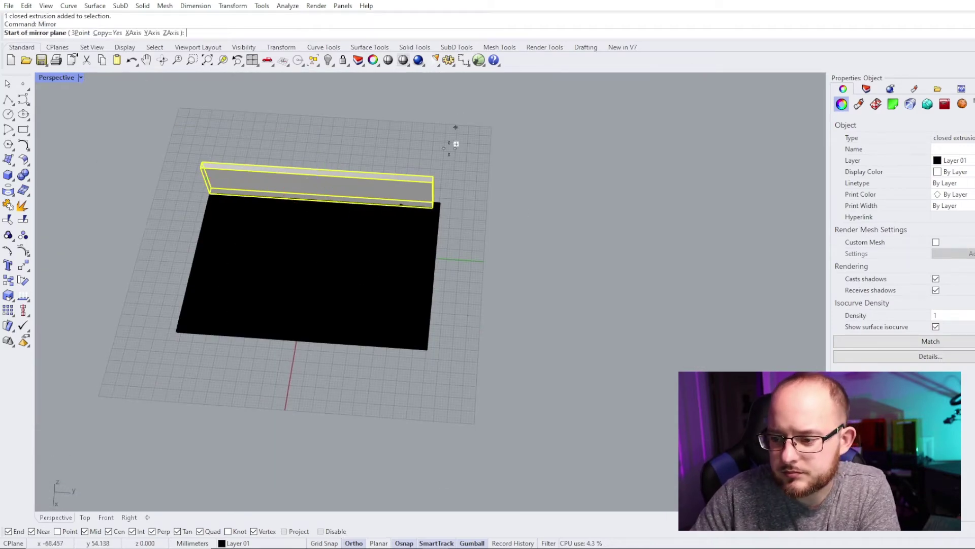
scroll(454, 220, up, 3)
key(Escape)
key(Escape)
- Move the box's short end face outward from its bottom corner to the relief's outer corner so the wall spans the full side
right_drag(441, 222, 456, 197)
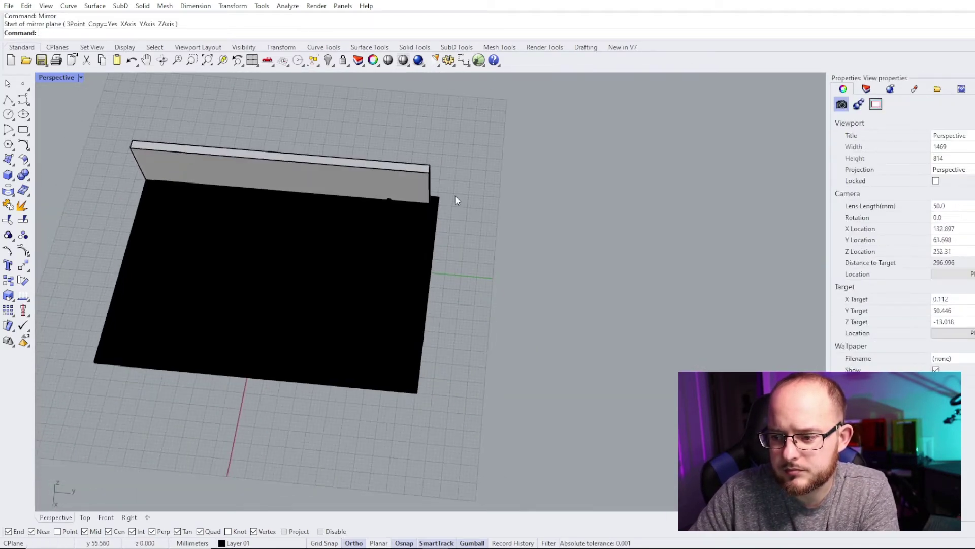
scroll(455, 197, up, 6)
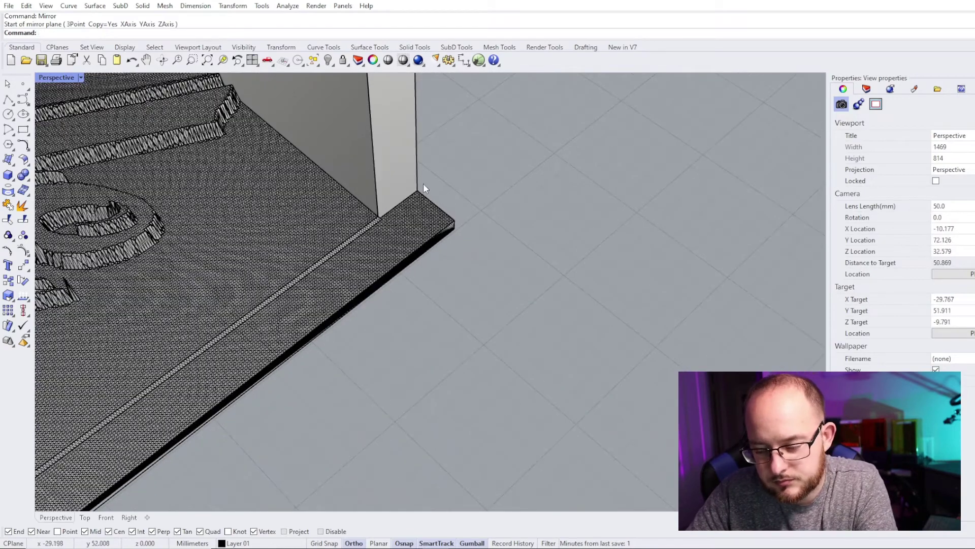
ctrl+shift+click(407, 170)
text(move)
key(Return)
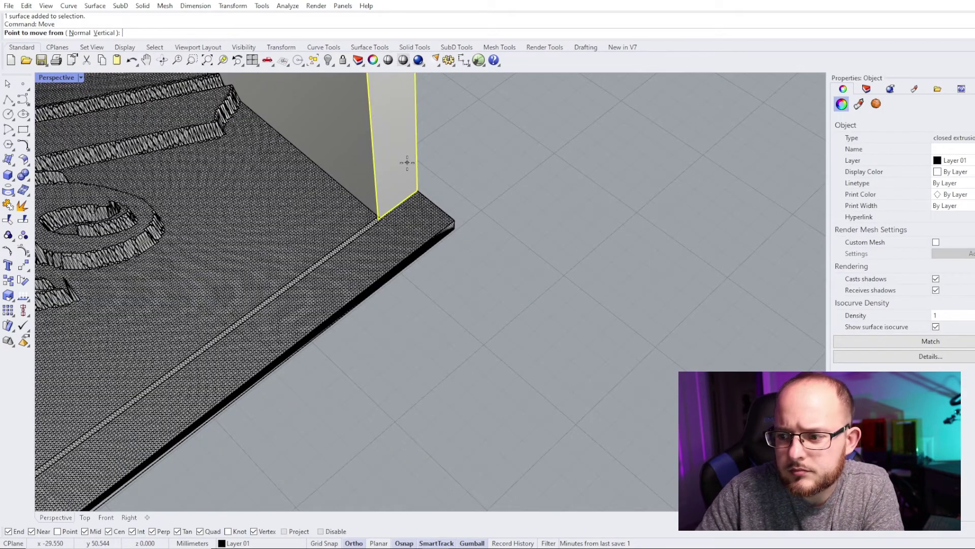
scroll(439, 191, up, 5)
click(369, 194)
scroll(369, 194, down, 5)
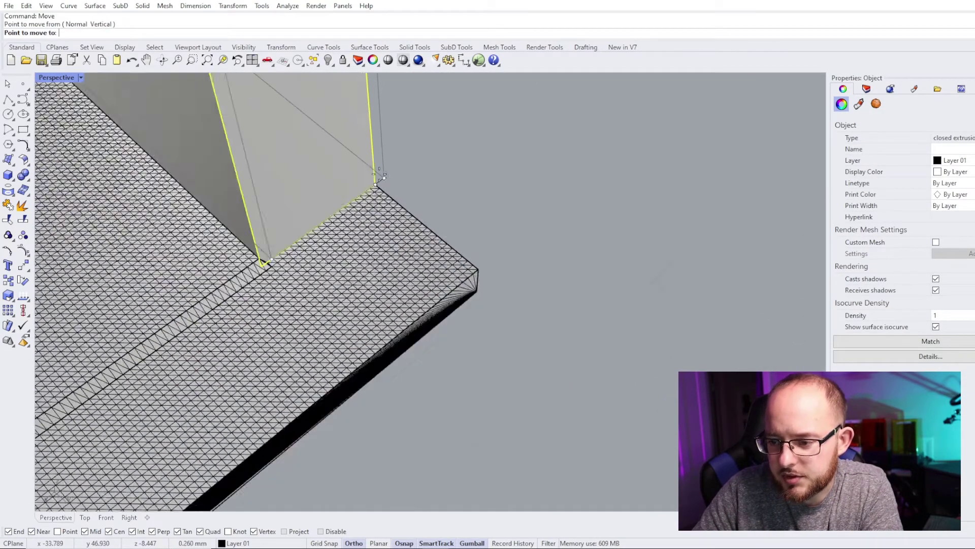
click(446, 238)
scroll(447, 238, down, 8)
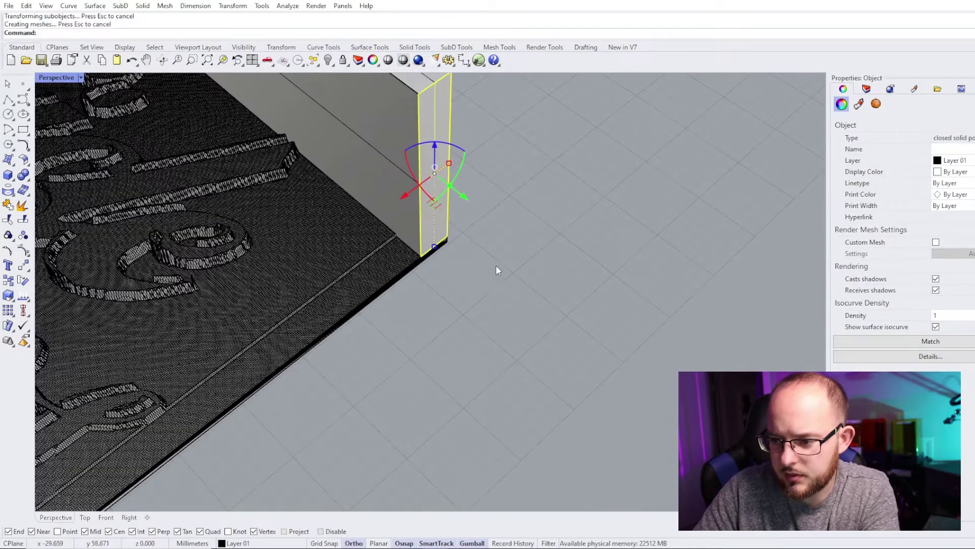
click(496, 266)
- Copy the long wall straight across the relief so the duplicate sits flush along the opposite long border
scroll(479, 289, down, 5)
click(452, 212)
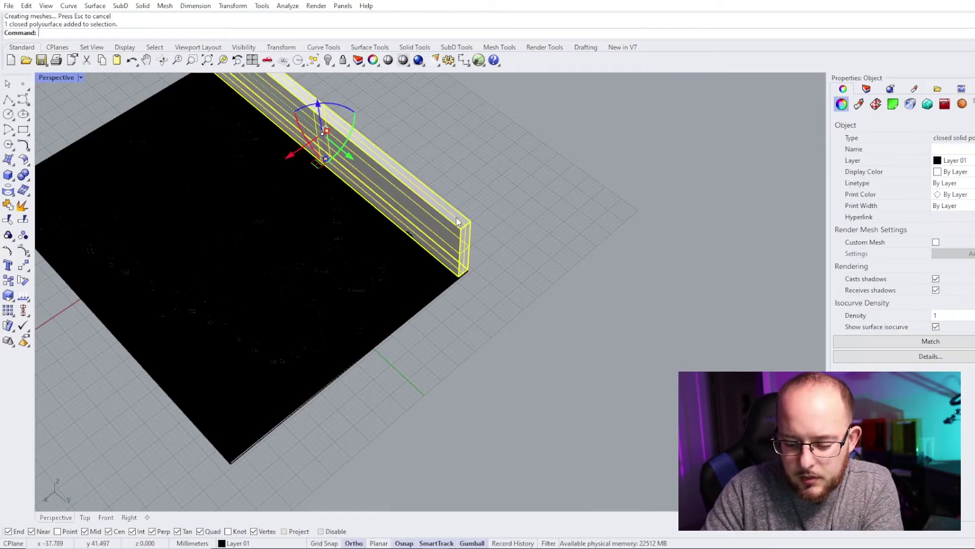
text(Copy)
key(Return)
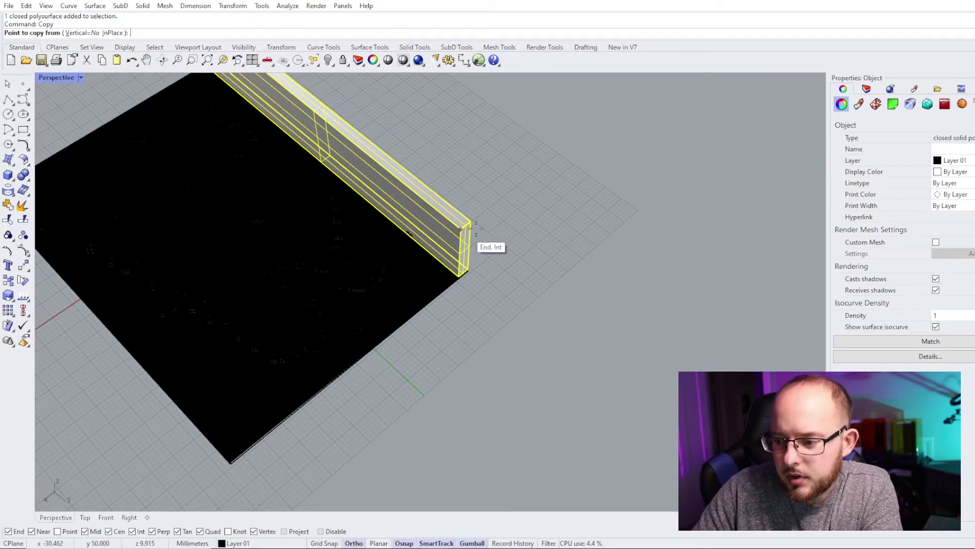
scroll(477, 240, up, 15)
click(364, 361)
scroll(371, 356, down, 8)
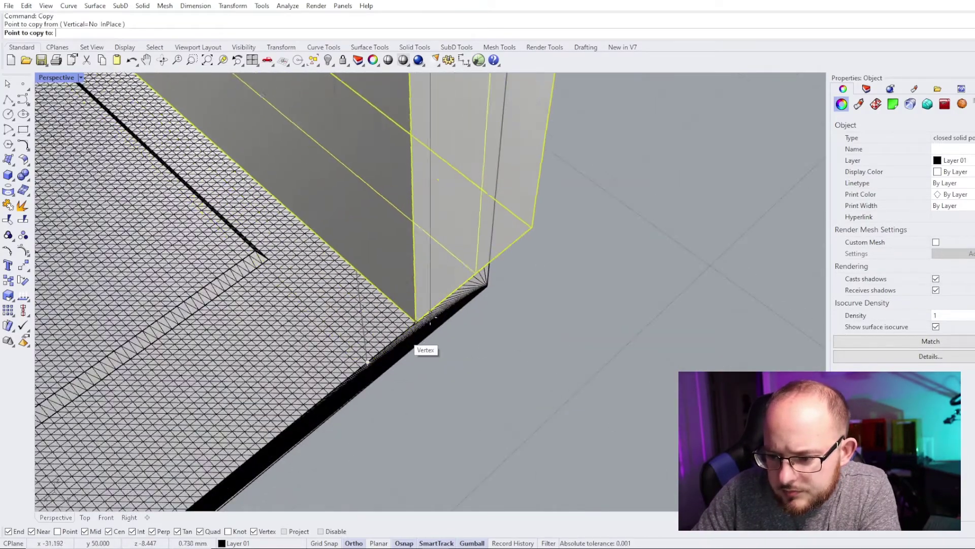
scroll(381, 342, up, 10)
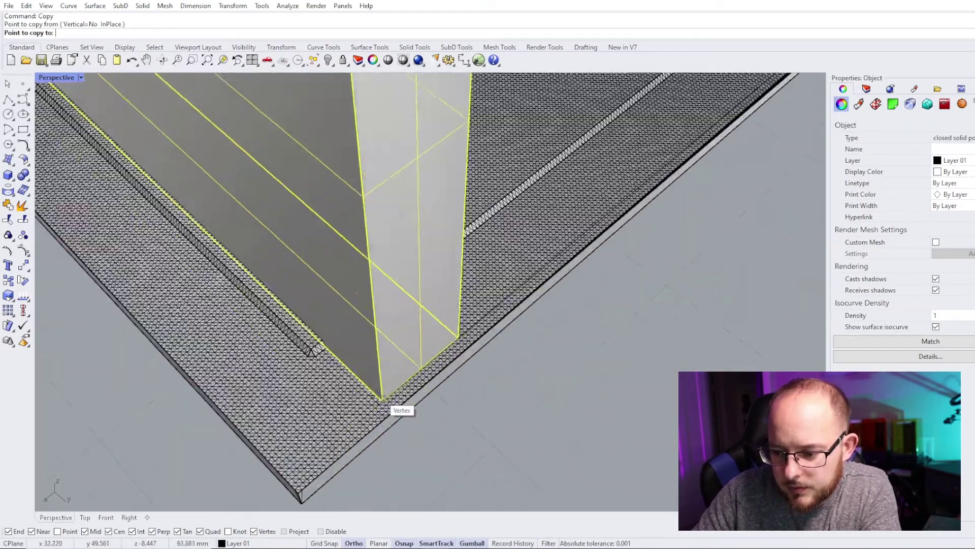
click(356, 417)
key(Return)
scroll(355, 386, down, 12)
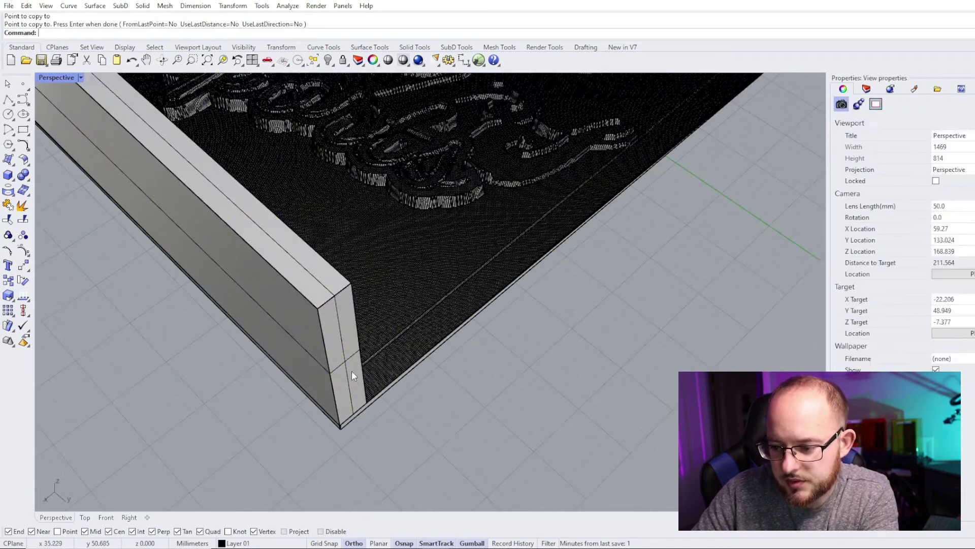
- Duplicate the new long wall in place and rotate the duplicate a quarter turn so it runs parallel to the short sides
right_drag(436, 237, 418, 248)
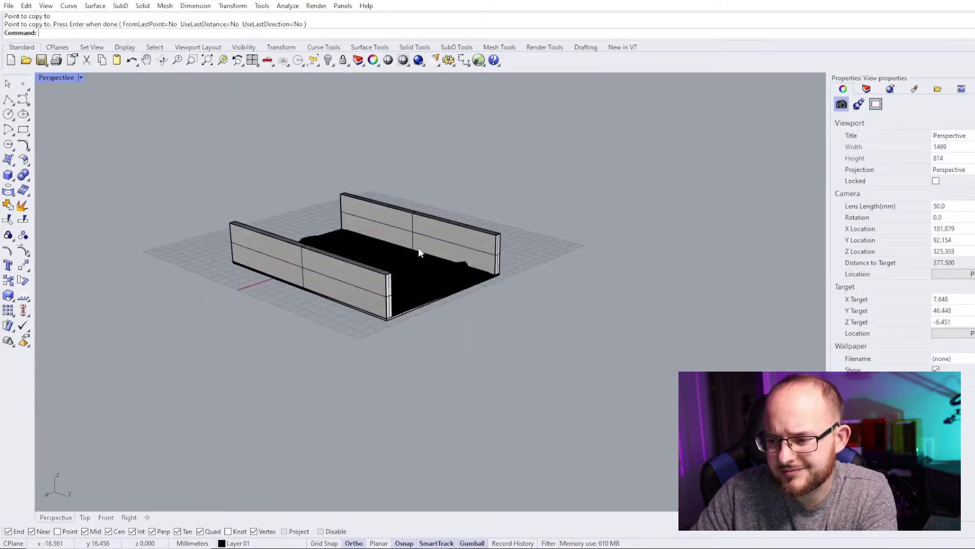
scroll(419, 248, up, 4)
click(318, 309)
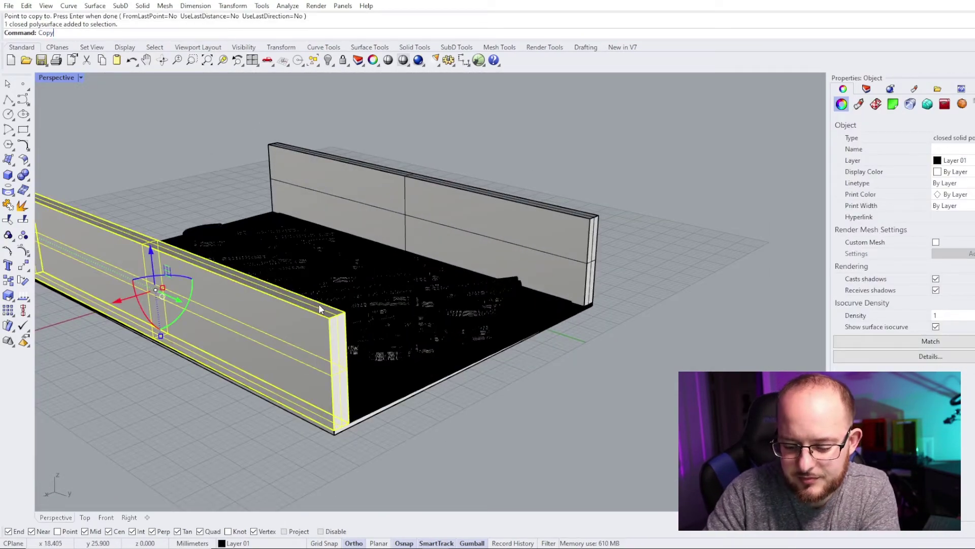
key(Return)
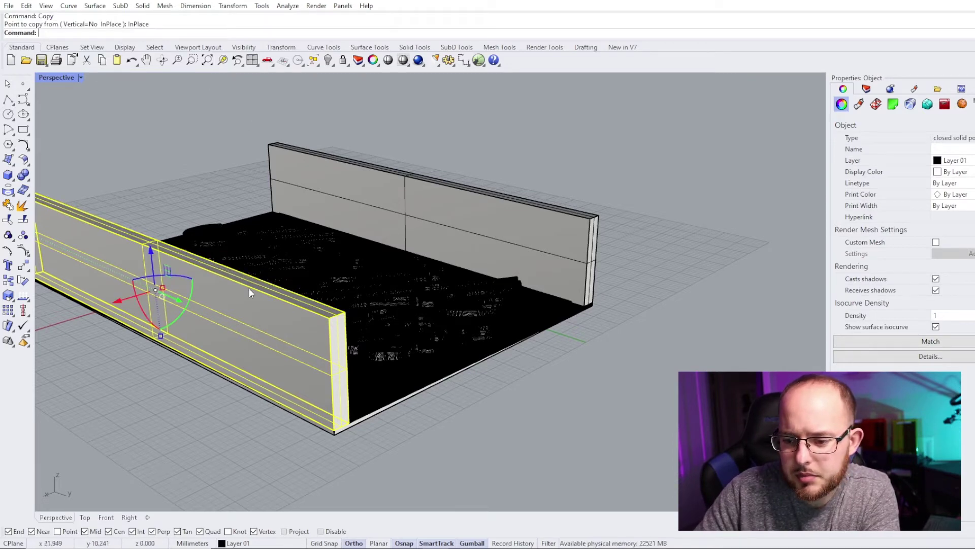
drag(184, 278, 163, 309)
- Move the rotated wall by its bottom end corner to the inner bottom corner at the end of the near long wall
scroll(407, 324, down, 7)
scroll(293, 323, up, 6)
text(move)
key(Return)
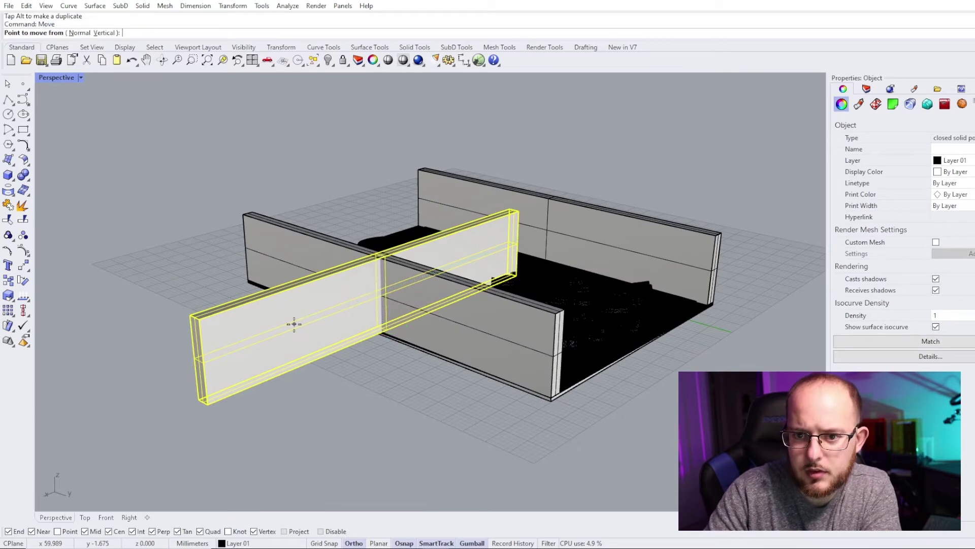
click(191, 404)
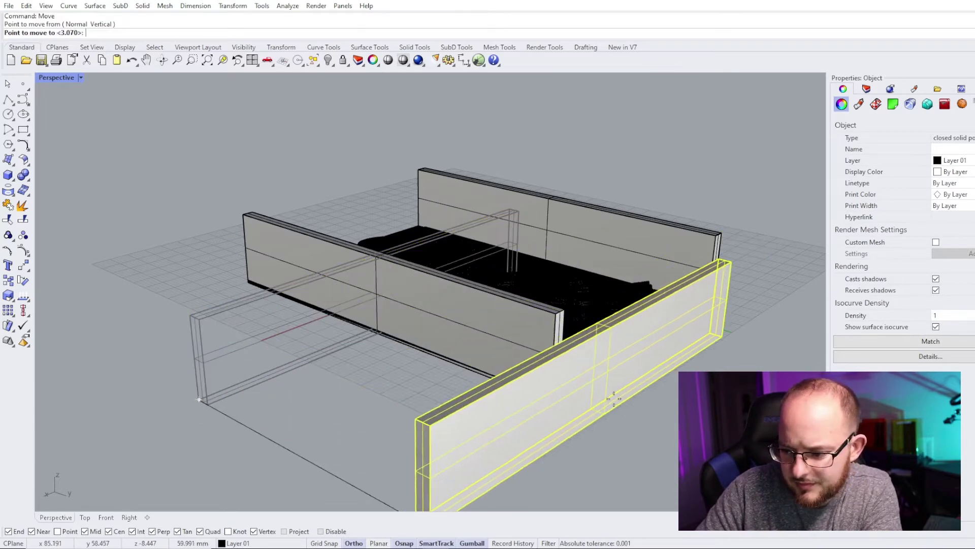
scroll(493, 388, up, 5)
scroll(493, 388, down, 3)
scroll(492, 388, up, 3)
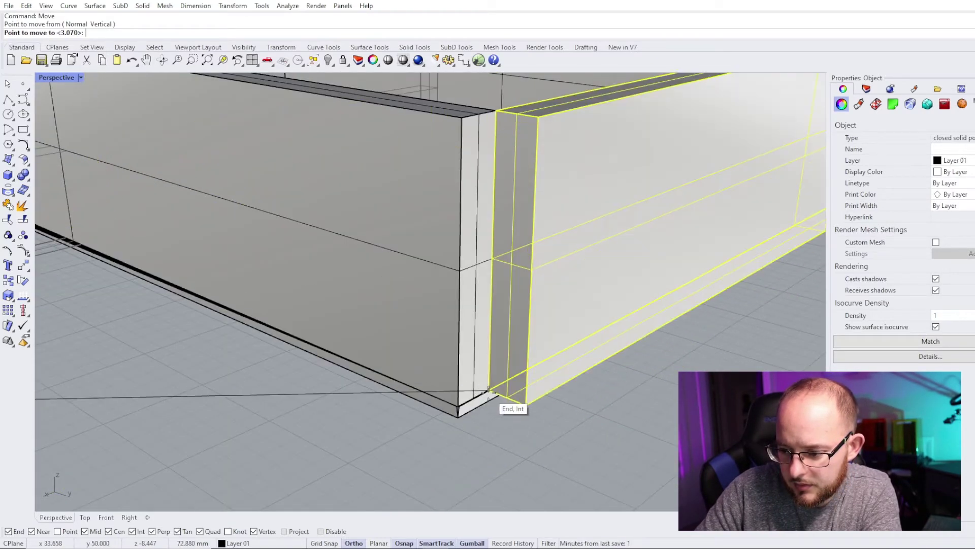
click(513, 401)
- Shift the short wall inward so its outer face is flush with the long walls' ends and its end meets the near wall's inner face
click(514, 405)
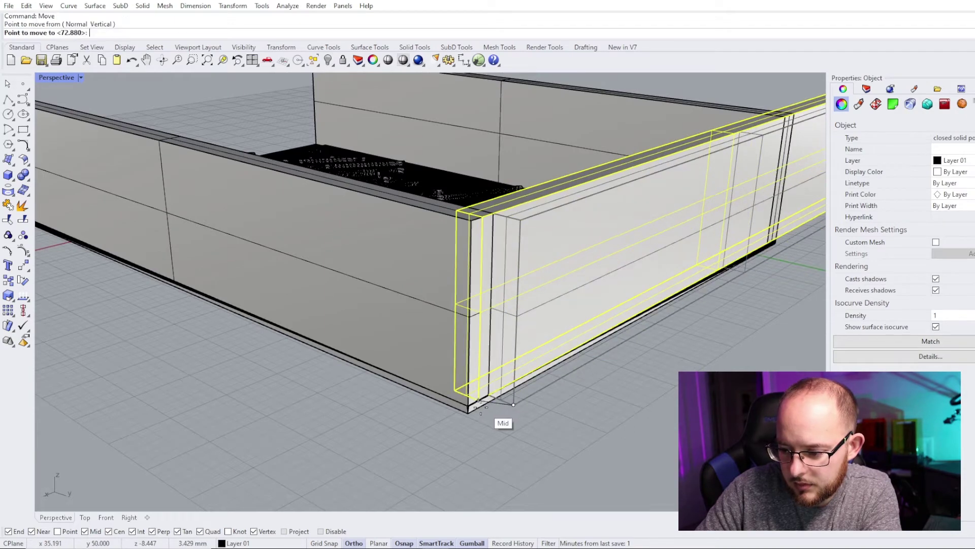
click(467, 402)
scroll(468, 402, down, 3)
scroll(447, 402, up, 2)
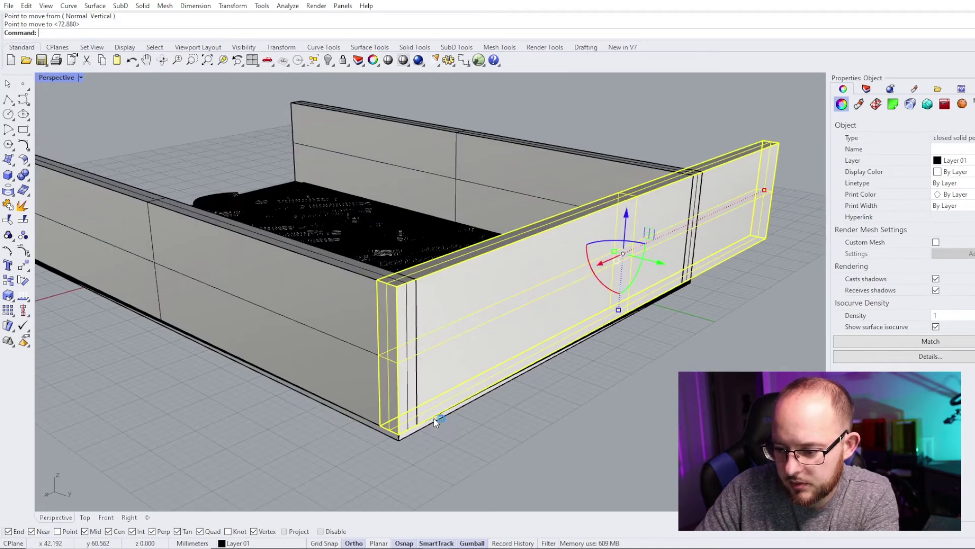
key(Return)
scroll(406, 439, up, 3)
click(359, 454)
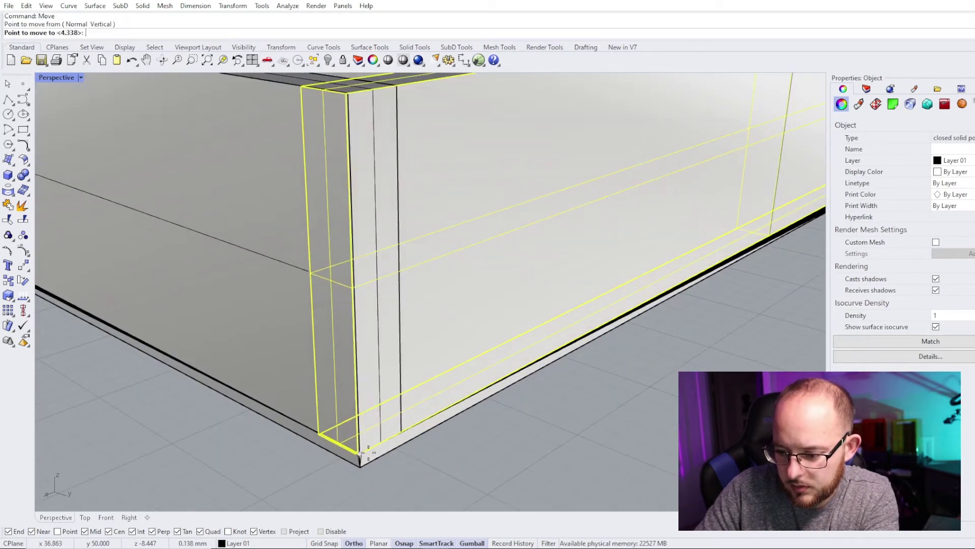
click(401, 431)
key(Escape)
- Subtract the other long wall from the crossing short wall with BooleanDifference and delete the leftover piece overhanging outside the frame
scroll(401, 427, down, 8)
right_drag(427, 362, 386, 361)
scroll(386, 362, down, 8)
right_drag(542, 346, 365, 355)
scroll(532, 441, up, 10)
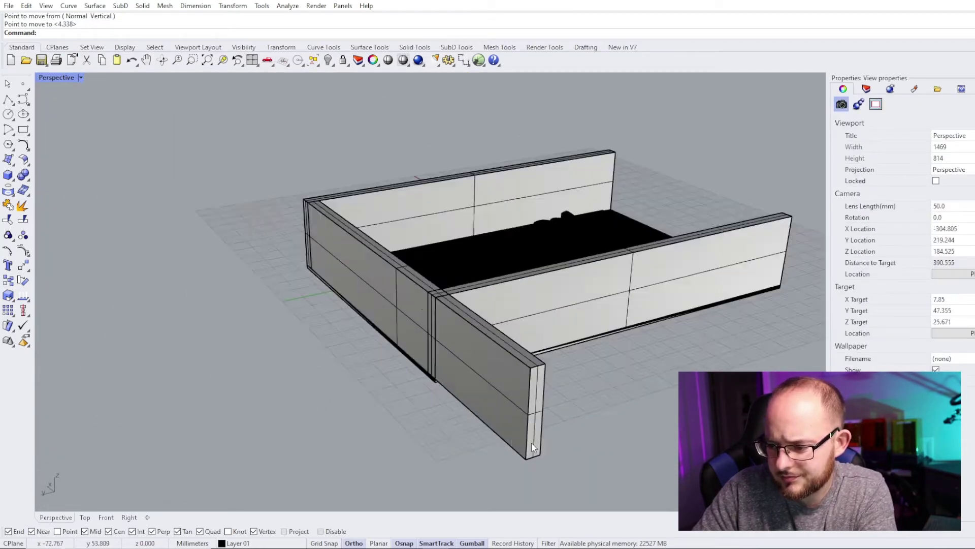
right_drag(531, 442, 297, 290)
click(211, 231)
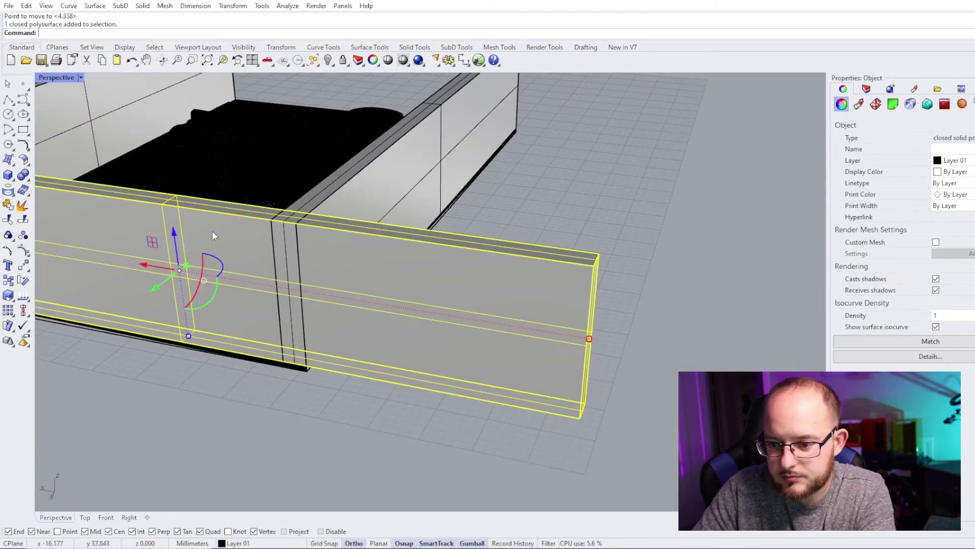
click(32, 185)
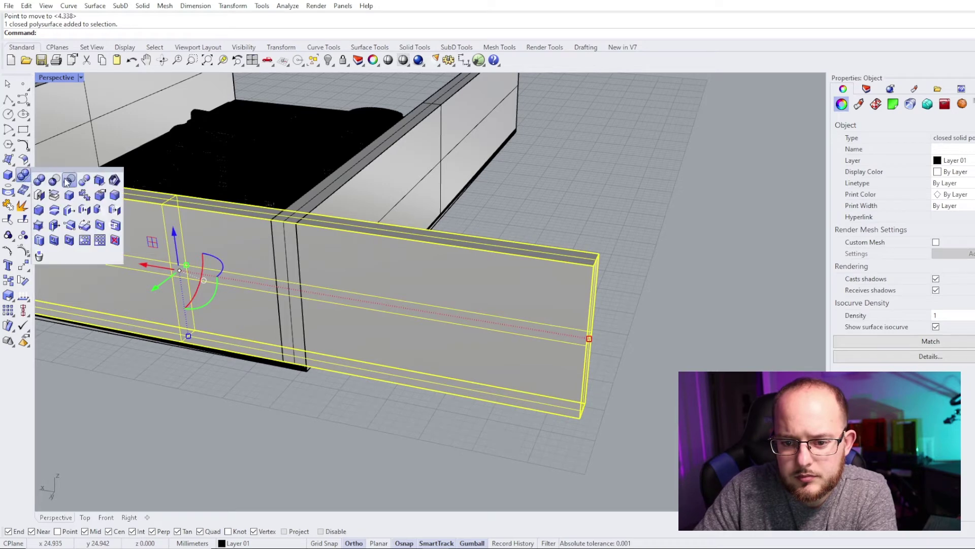
click(65, 186)
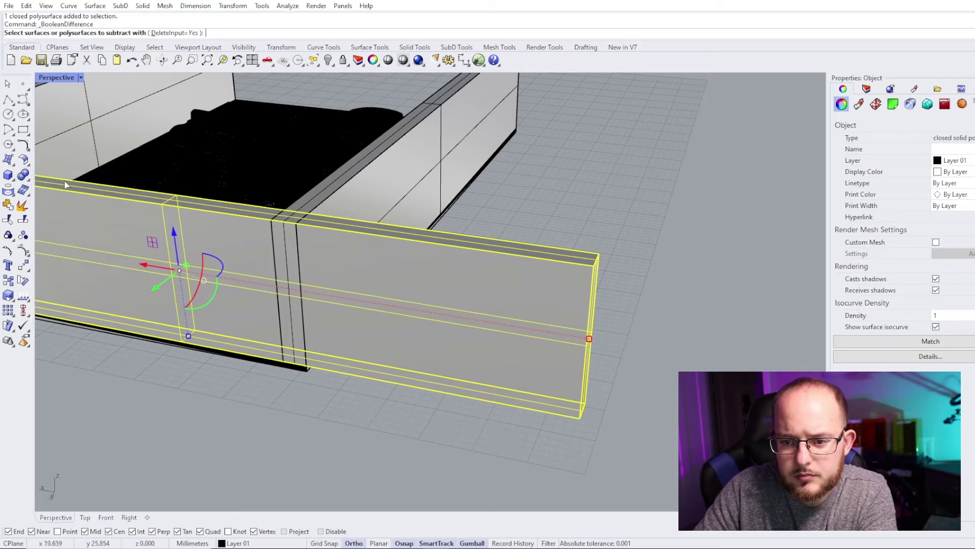
click(363, 188)
key(Return)
key(Escape)
click(394, 284)
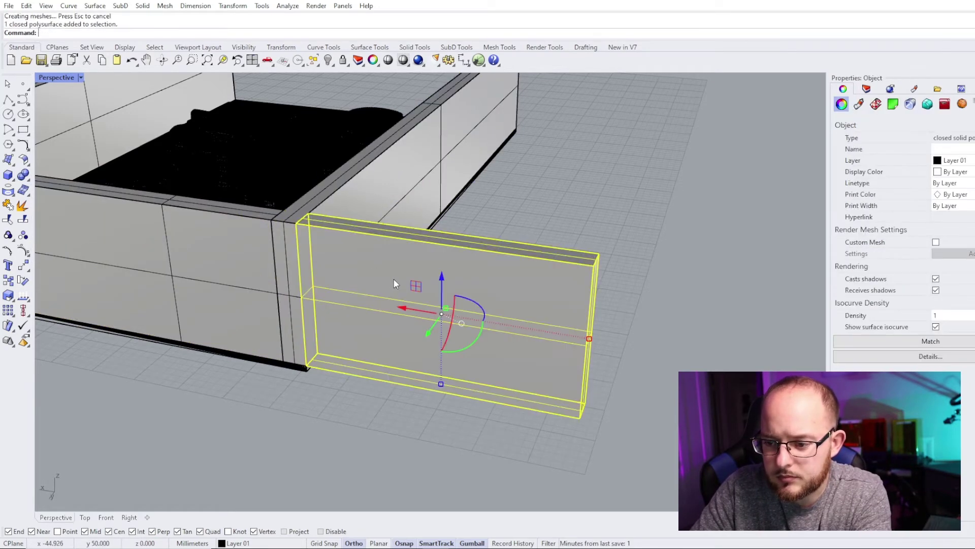
key(Delete)
- Copy the trimmed short wall from its inner top corner to the opposite end of the long walls, closing the rectangular frame
right_drag(395, 283, 436, 263)
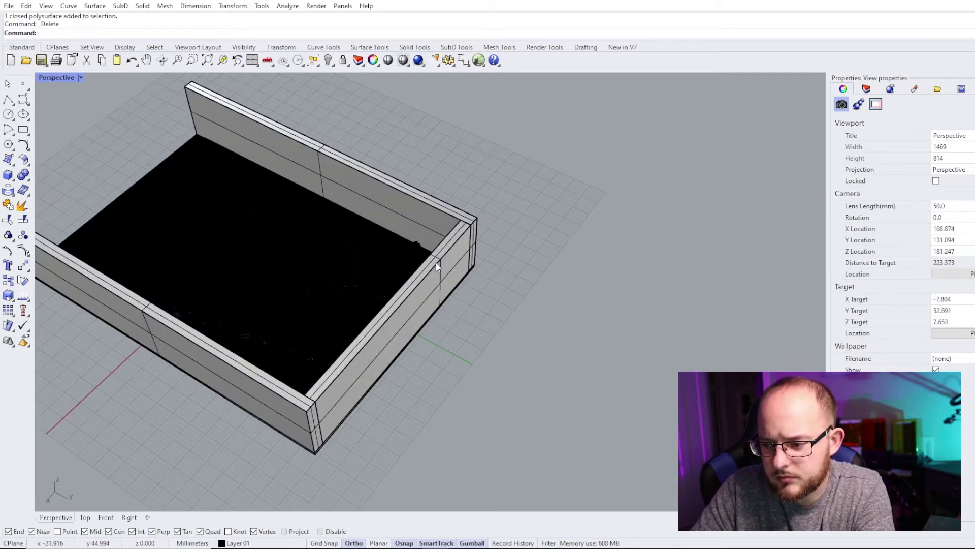
click(434, 266)
text(Copy)
key(Return)
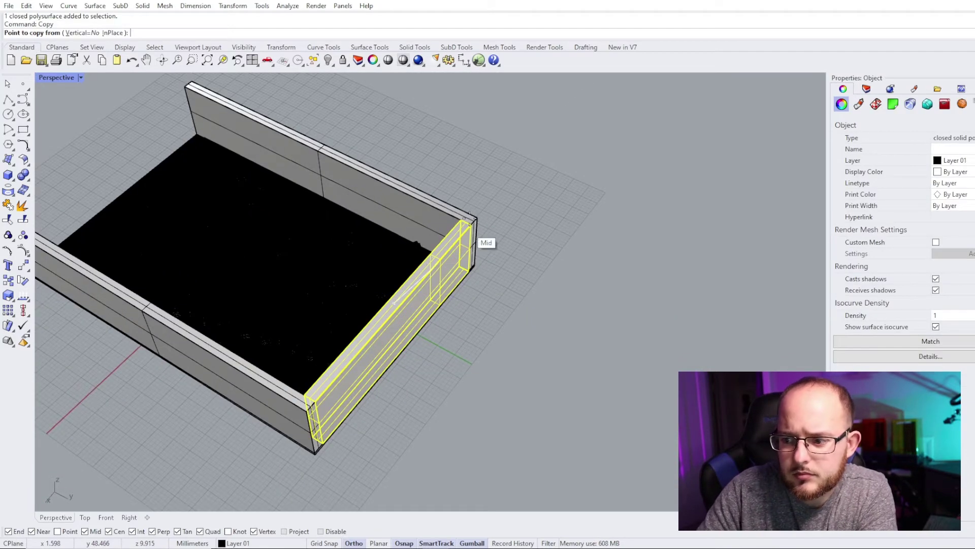
scroll(469, 215, up, 3)
scroll(463, 222, up, 4)
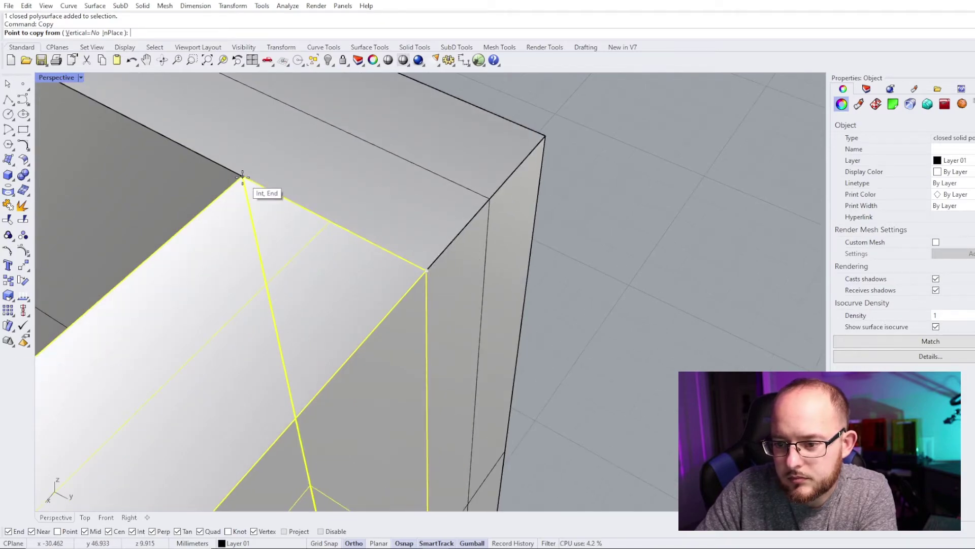
click(242, 176)
scroll(242, 176, down, 10)
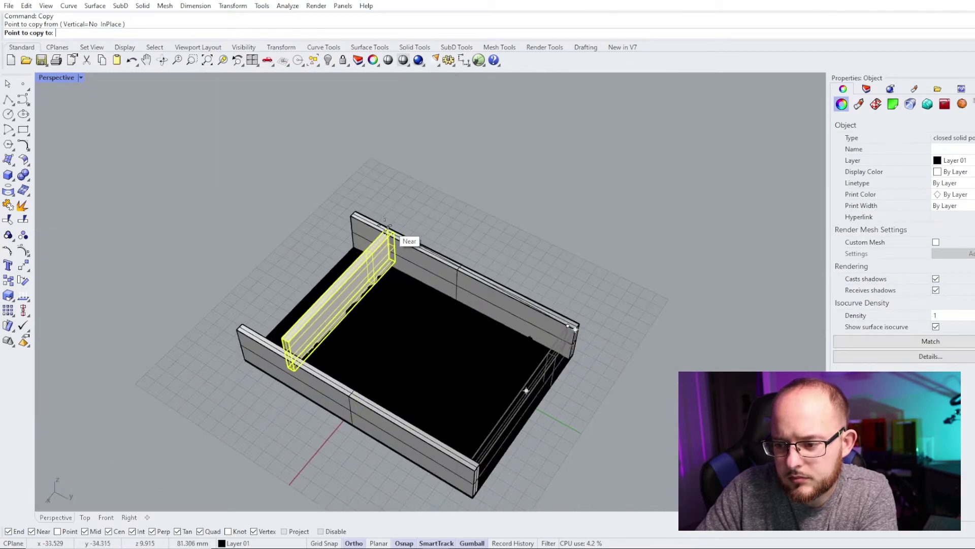
scroll(386, 227, up, 8)
click(329, 224)
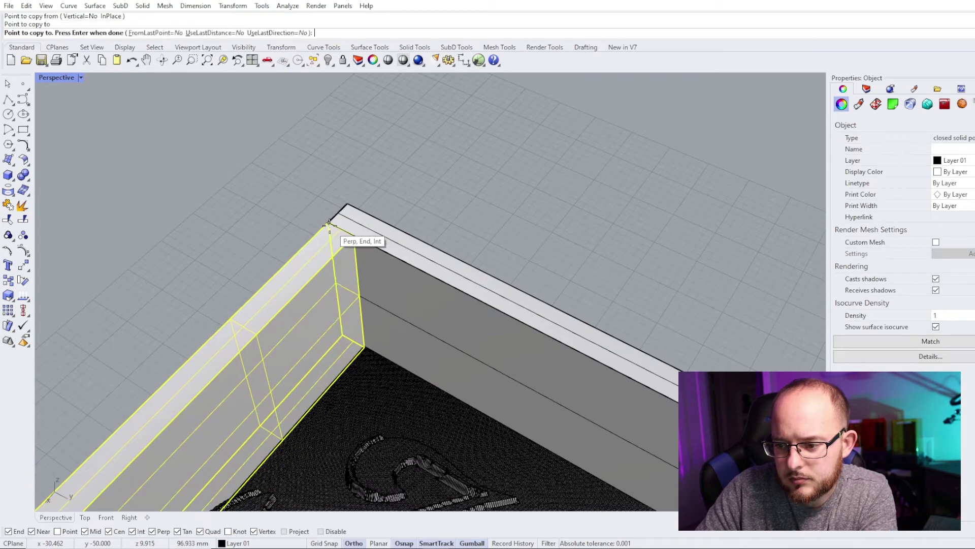
key(Return)
scroll(357, 222, down, 8)
scroll(407, 270, up, 4)
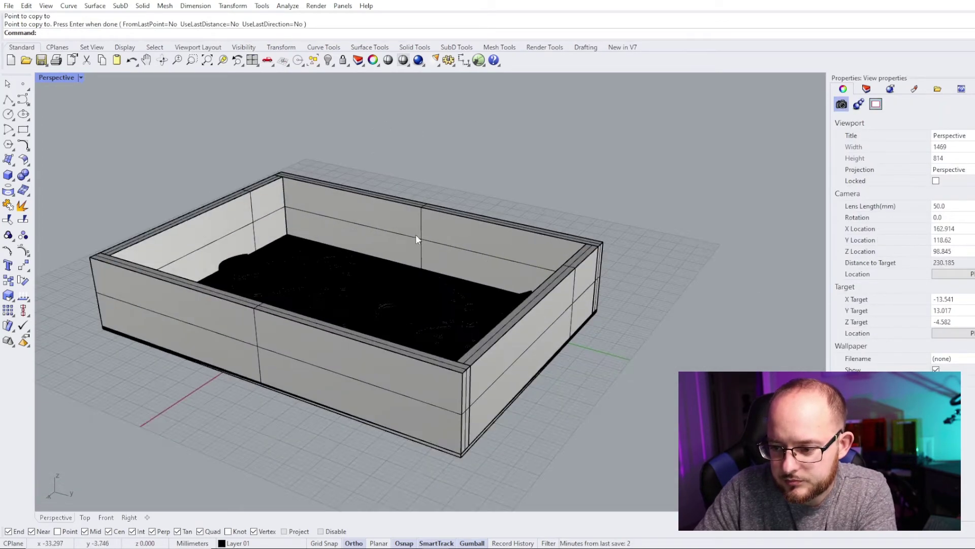
click(416, 239)
shift+click(238, 202)
shift+click(535, 316)
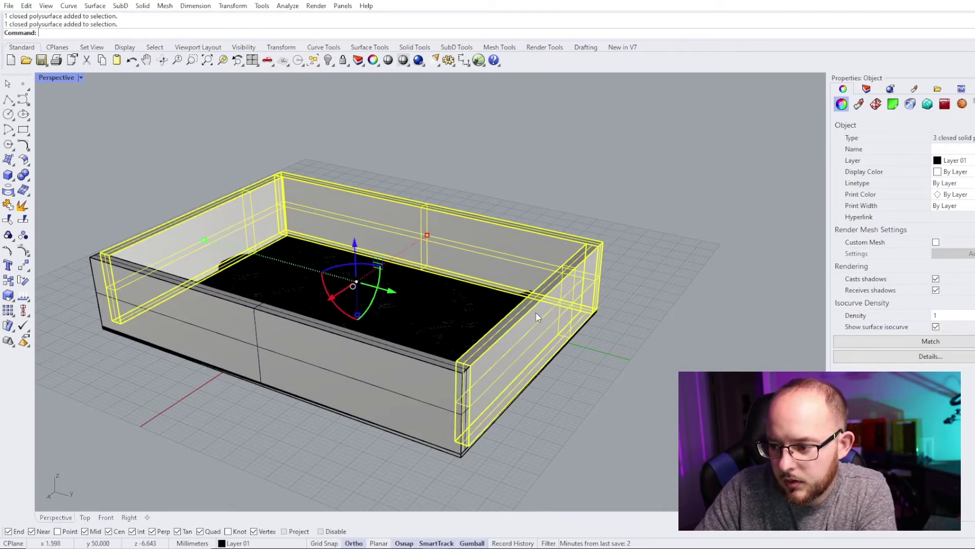
shift+click(431, 377)
text(ove)
key(Return)
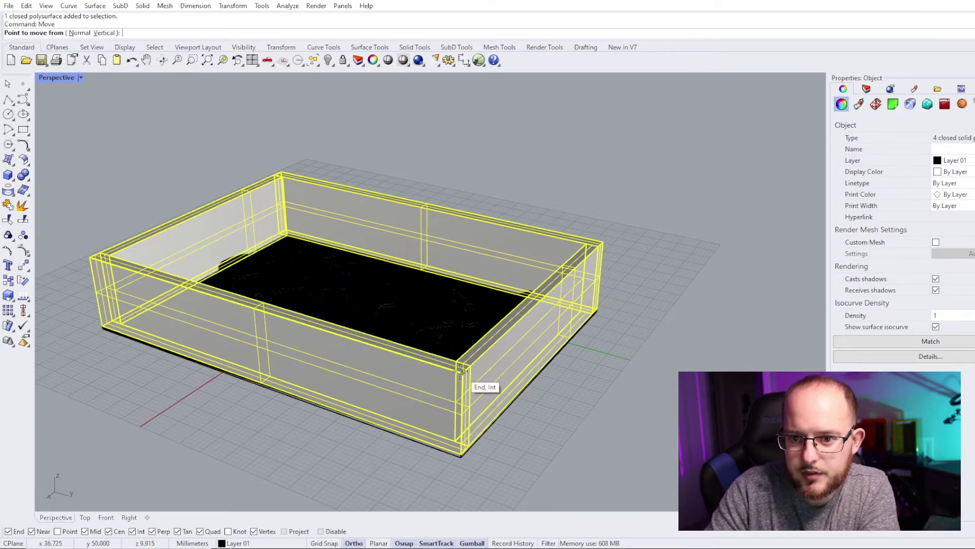
scroll(461, 370, up, 5)
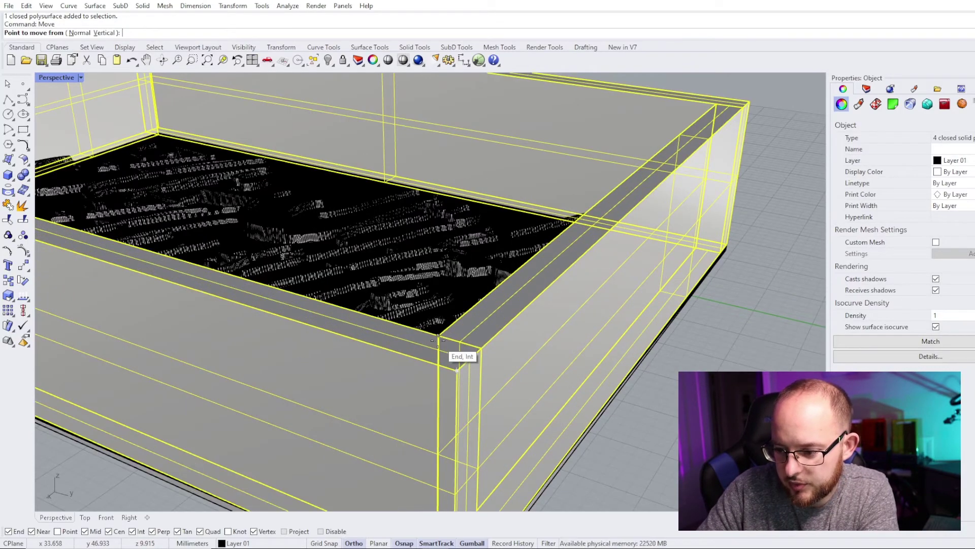
click(457, 348)
scroll(460, 350, down, 5)
scroll(441, 434, up, 5)
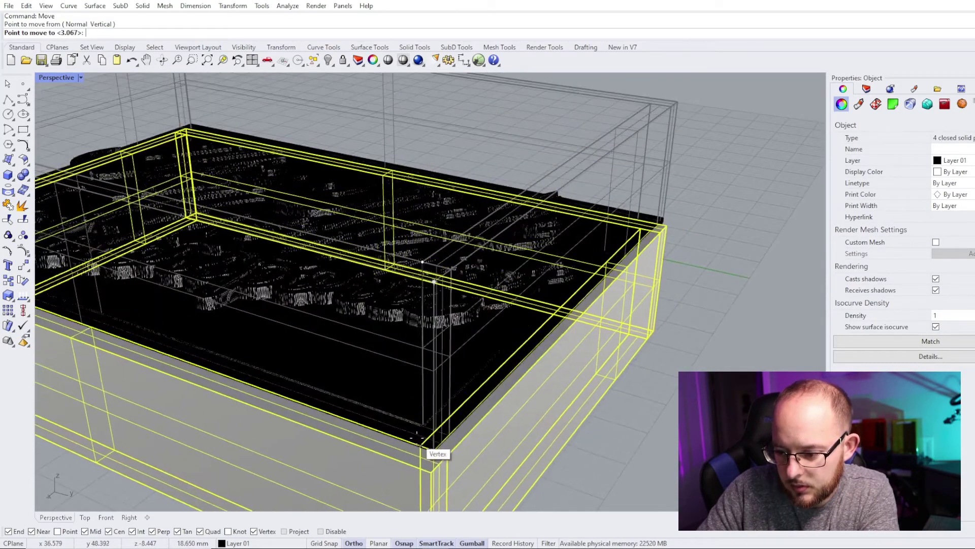
scroll(428, 441, up, 4)
click(427, 443)
scroll(434, 361, down, 4)
key(Escape)
- Select all four walls and lower them together vertically by about 16.7 mm so their rims stand just above the relief base
click(439, 312)
scroll(531, 261, down, 8)
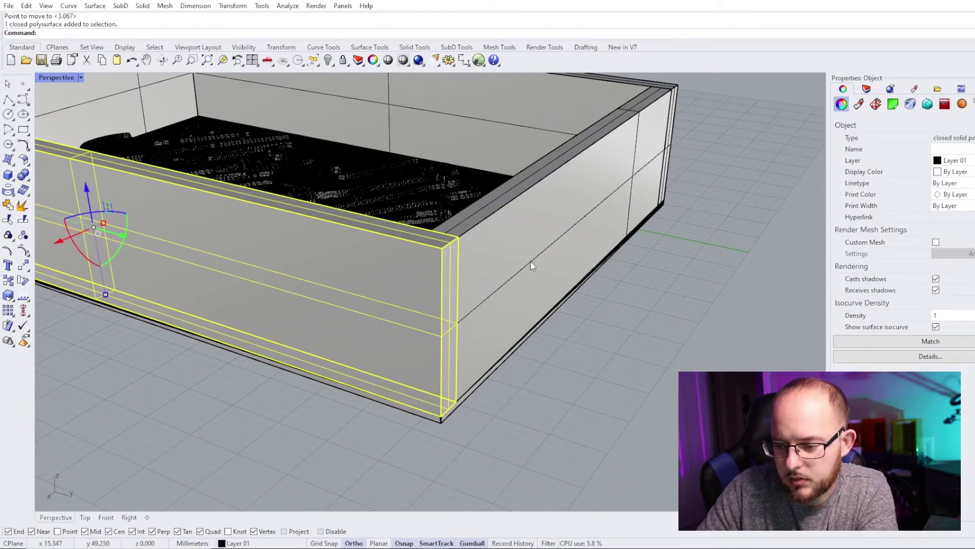
shift+click(533, 238)
shift+click(515, 166)
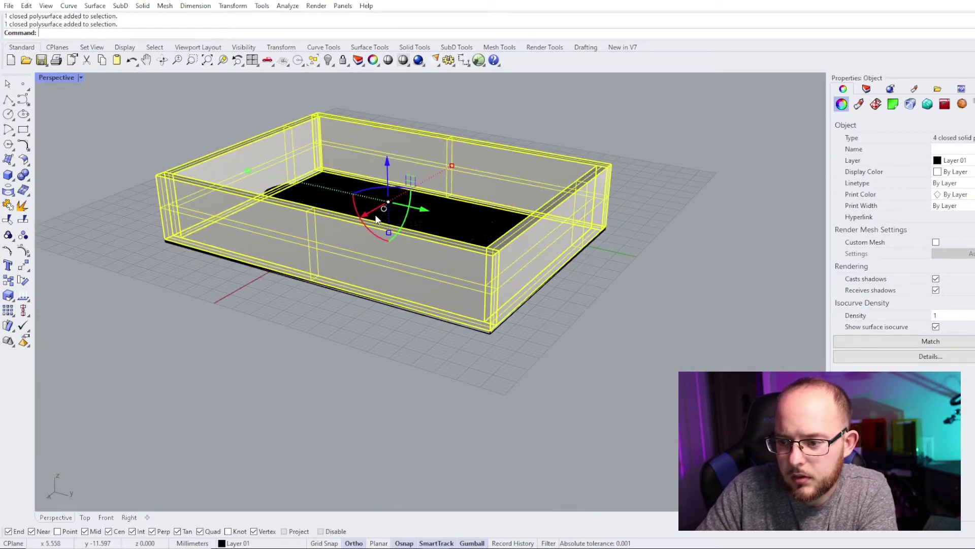
scroll(377, 220, up, 3)
drag(367, 157, 386, 248)
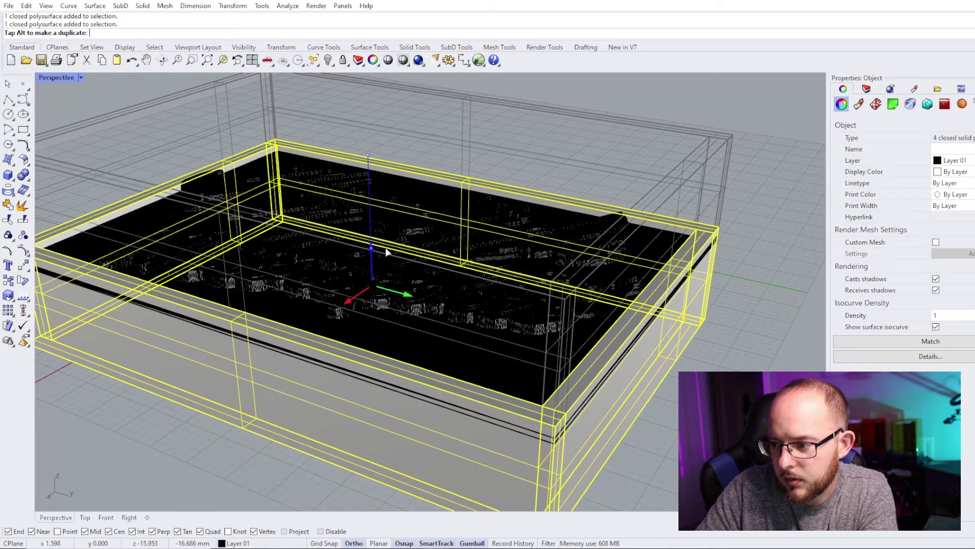
- Examine from above how the lowered walls fit around the relief's edges, corners and lettering
right_drag(386, 248, 359, 175)
scroll(359, 176, down, 3)
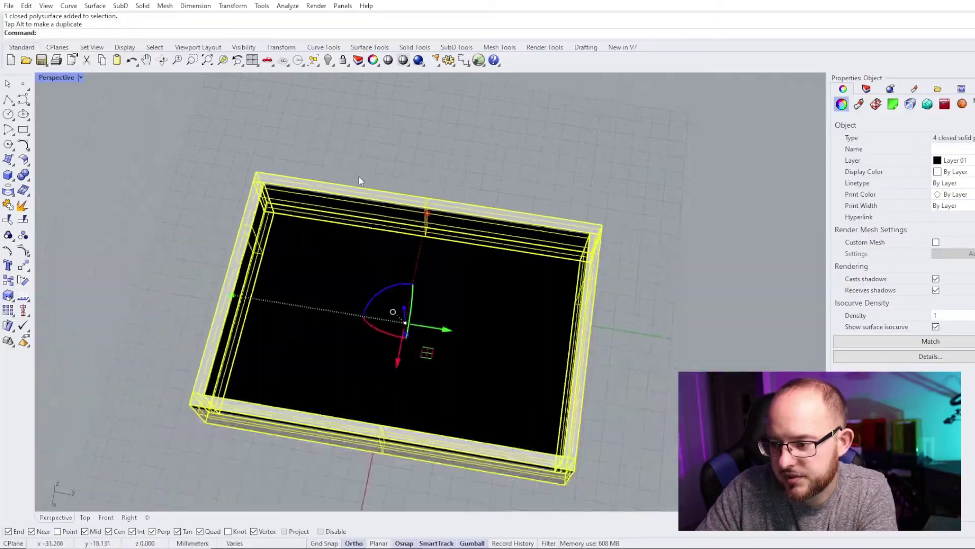
scroll(494, 248, up, 5)
scroll(608, 174, up, 7)
scroll(618, 131, up, 5)
scroll(544, 173, down, 5)
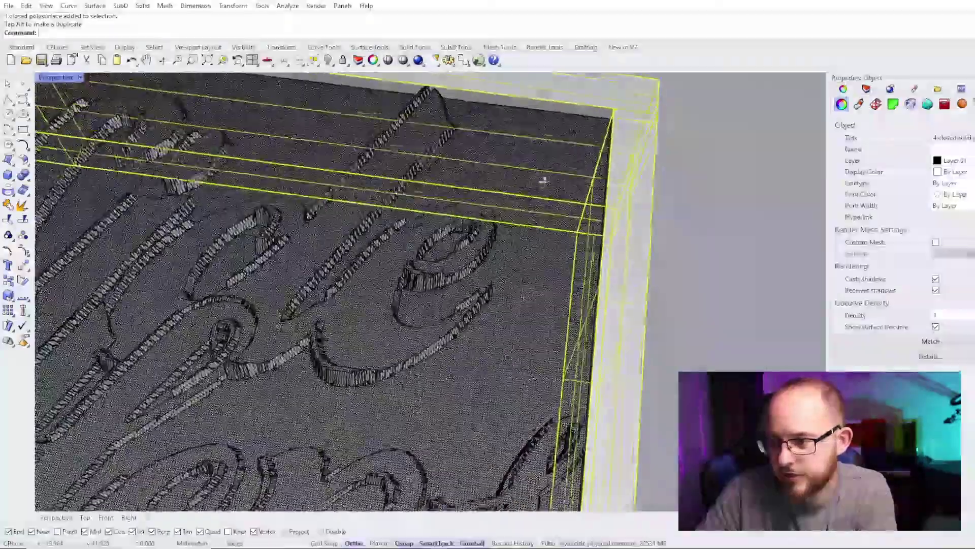
right_drag(544, 178, 530, 199)
scroll(536, 157, down, 7)
scroll(536, 267, down, 9)
scroll(513, 205, up, 9)
scroll(526, 197, down, 7)
right_drag(525, 244, 553, 283)
click(642, 300)
scroll(514, 247, up, 8)
right_drag(514, 246, 521, 290)
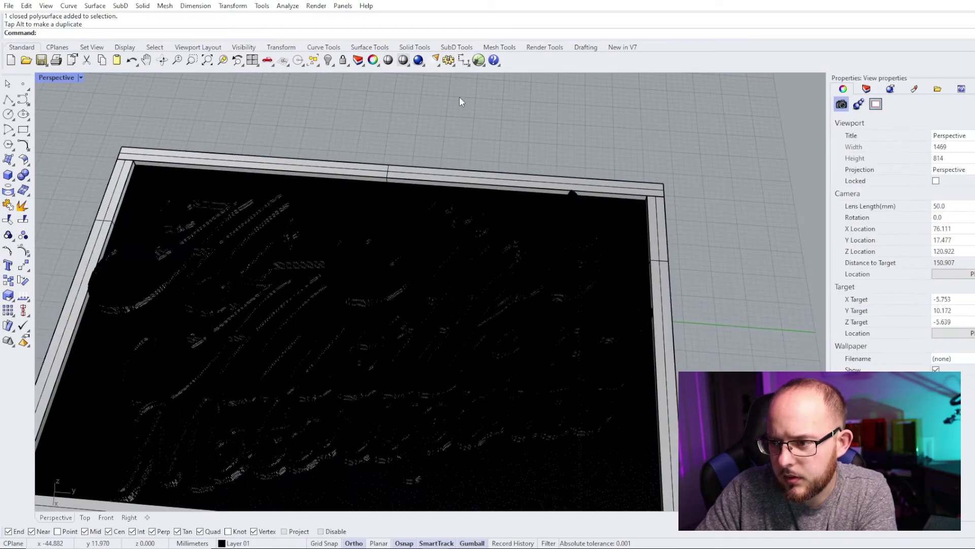
- Switch the perspective viewport to Rendered display and inspect the framed logo relief from above and from one corner
click(411, 66)
click(449, 80)
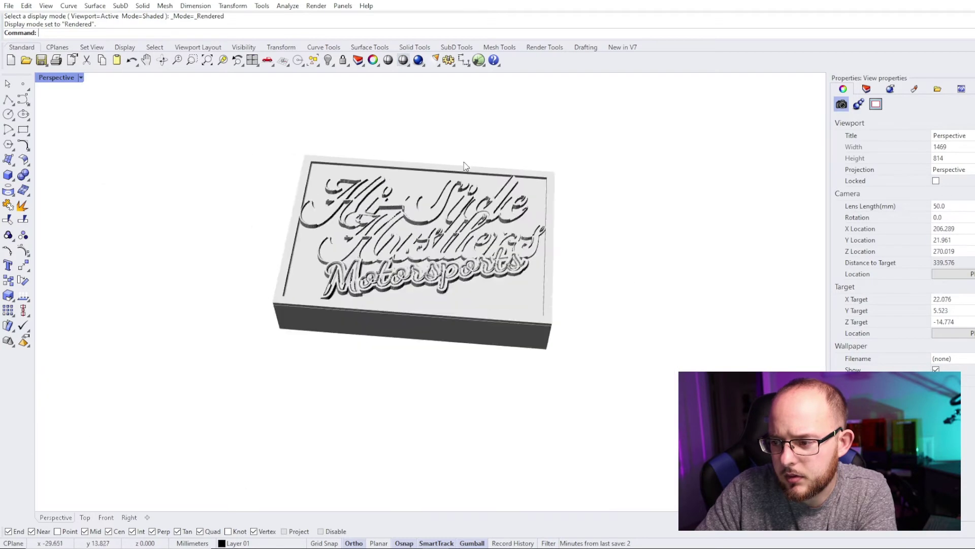
right_drag(536, 297, 489, 260)
scroll(531, 260, down, 5)
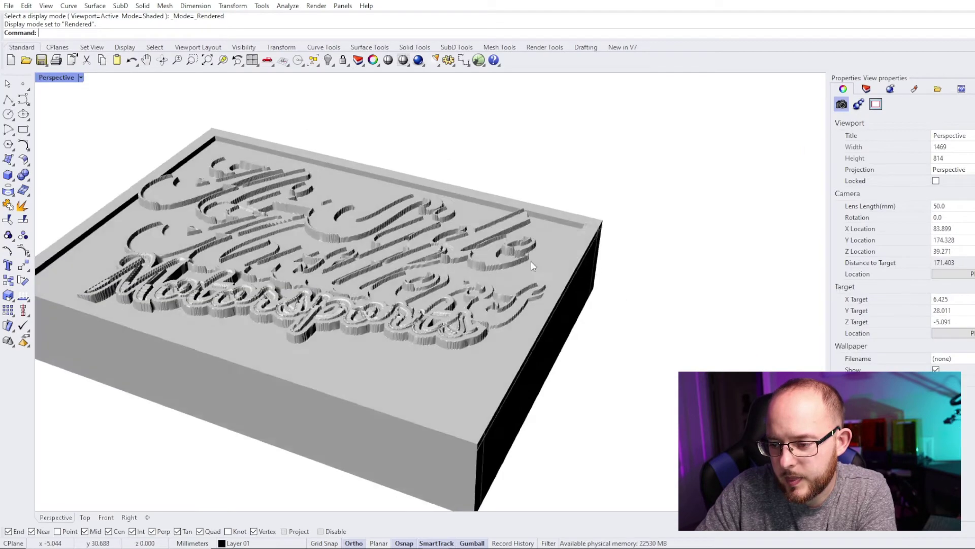
- Select the four walls together with the relief mesh and rotate them 90 degrees so the framed piece stands upright
drag(606, 405, 203, 125)
scroll(380, 253, down, 4)
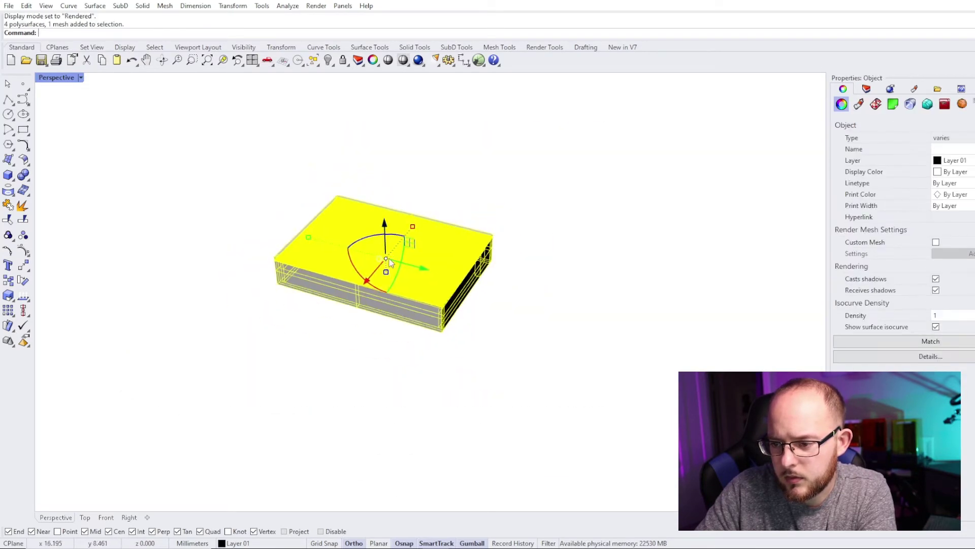
right_drag(447, 341, 389, 318)
drag(479, 259, 503, 204)
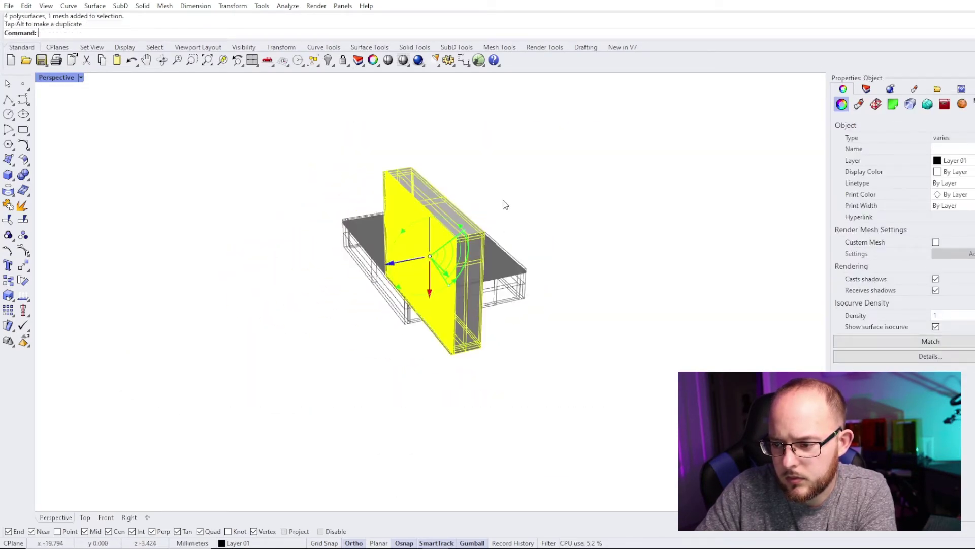
click(503, 222)
- Examine the upright piece from the lettered front and around to the open back to see the hollow behind the relief
right_drag(503, 223, 545, 270)
scroll(473, 254, up, 7)
right_drag(424, 319, 411, 256)
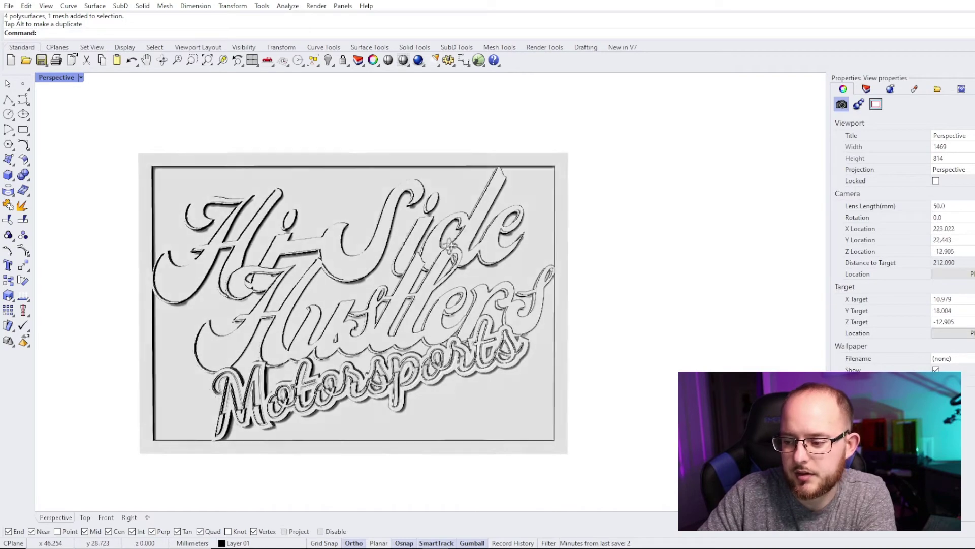
scroll(507, 265, down, 4)
right_drag(507, 265, 313, 259)
scroll(493, 252, up, 4)
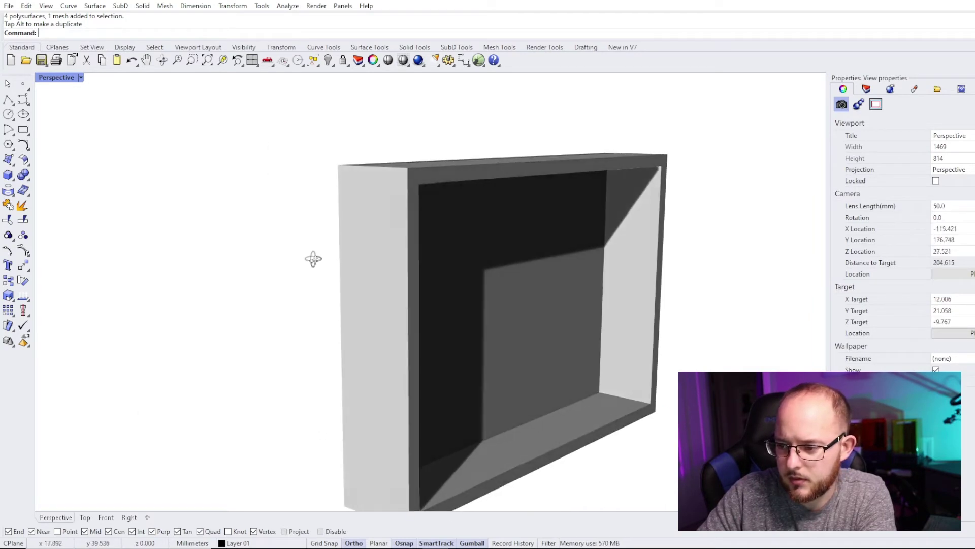
scroll(477, 357, down, 2)
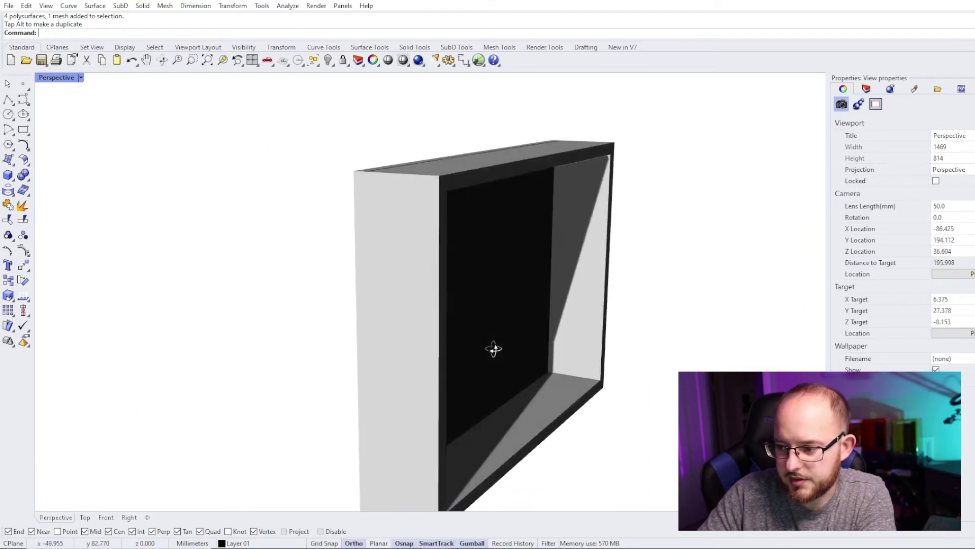
right_drag(492, 348, 453, 204)
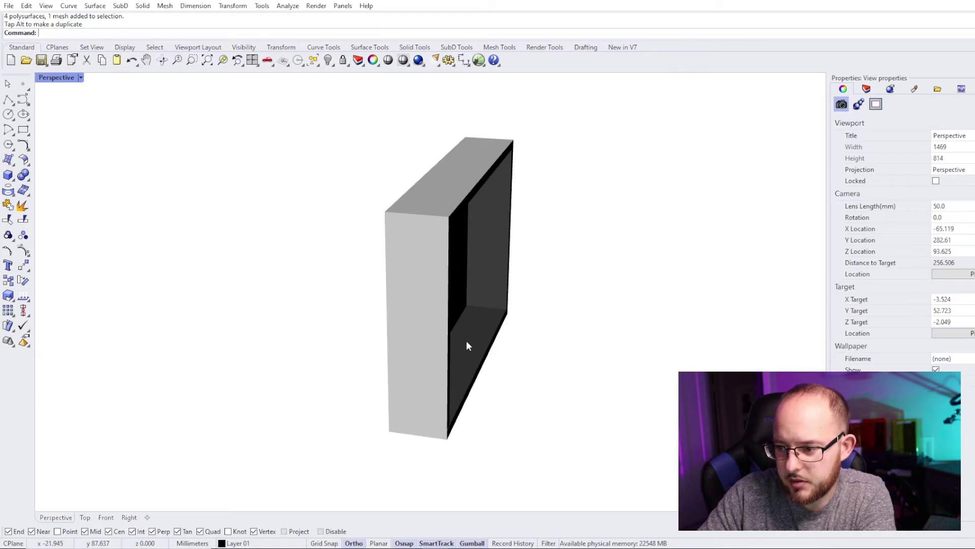
right_drag(506, 246, 508, 227)
scroll(511, 219, up, 3)
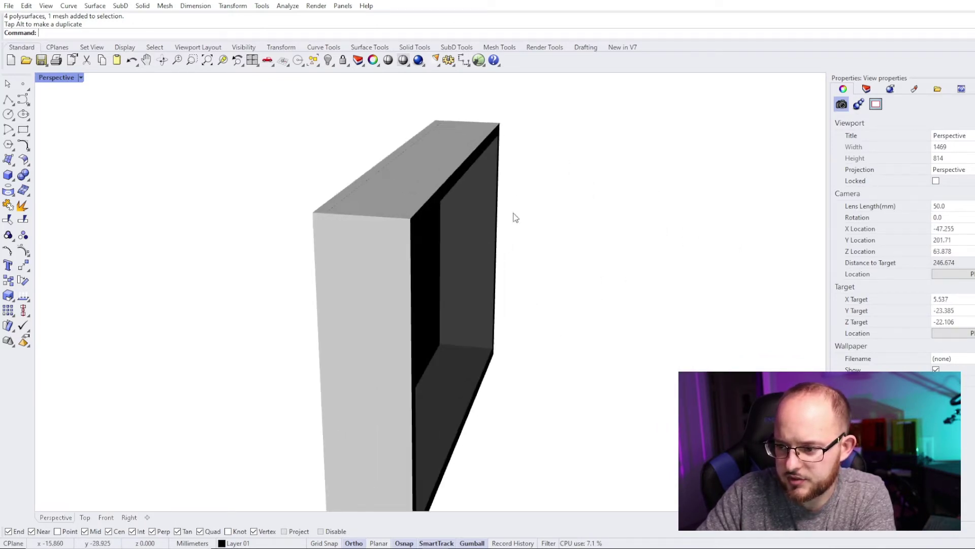
scroll(440, 224, down, 7)
right_drag(428, 250, 340, 269)
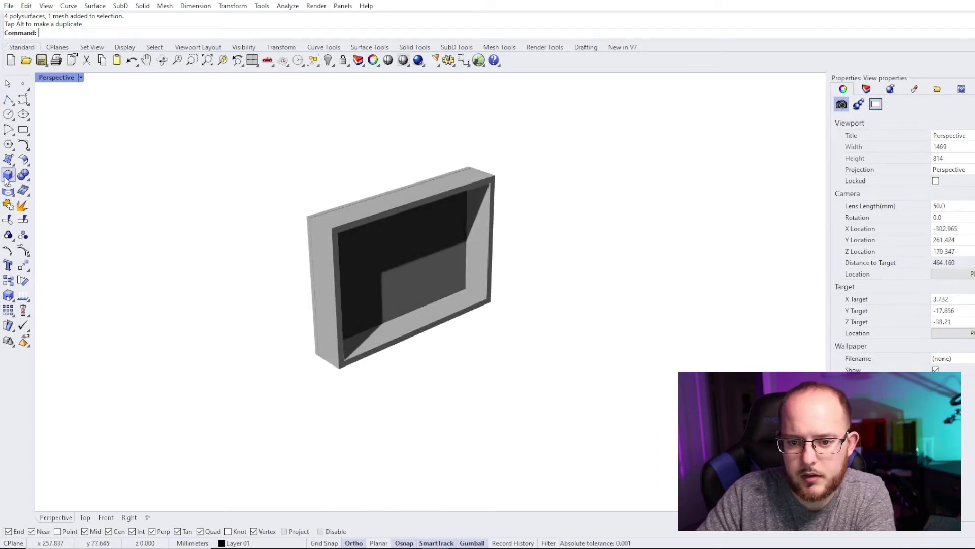
- Draw a Box between opposite outer corners of the frame's open back, about 1.8 mm thick, as a plate covering the opening
scroll(291, 208, up, 3)
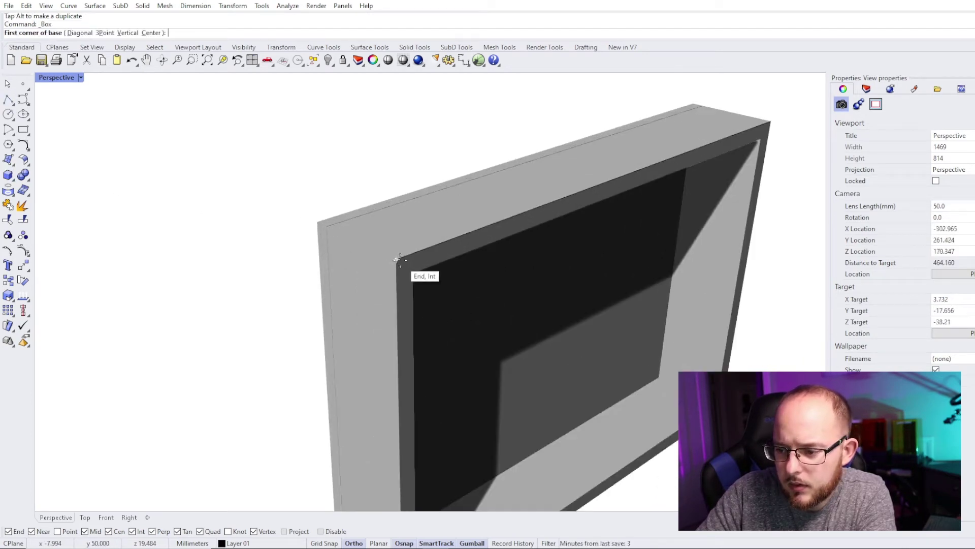
click(400, 260)
scroll(399, 260, down, 3)
right_drag(701, 217, 582, 228)
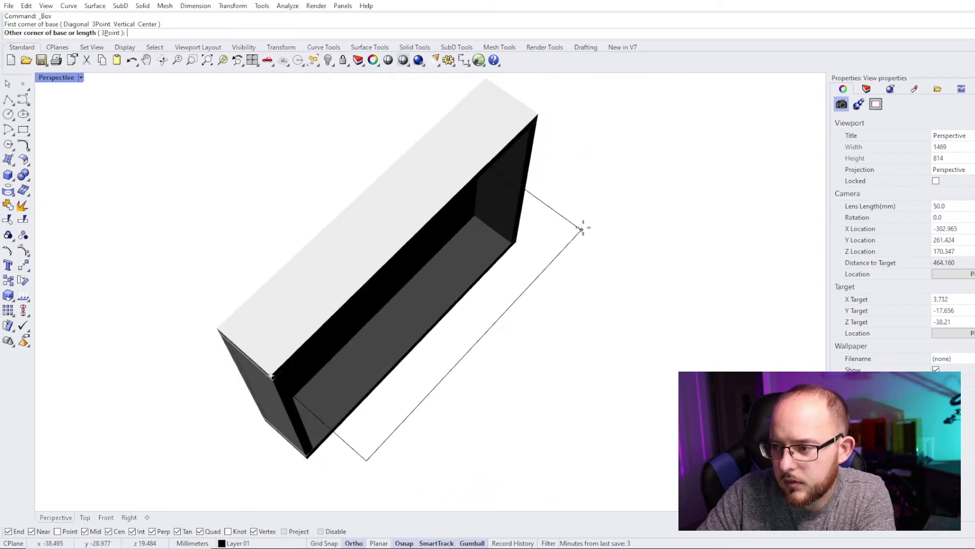
scroll(550, 120, up, 5)
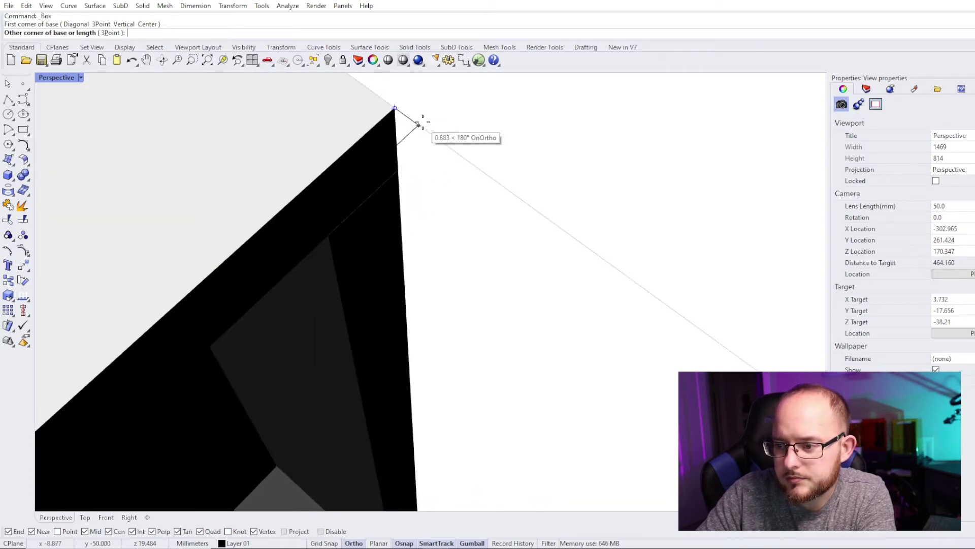
click(440, 133)
scroll(442, 102, down, 5)
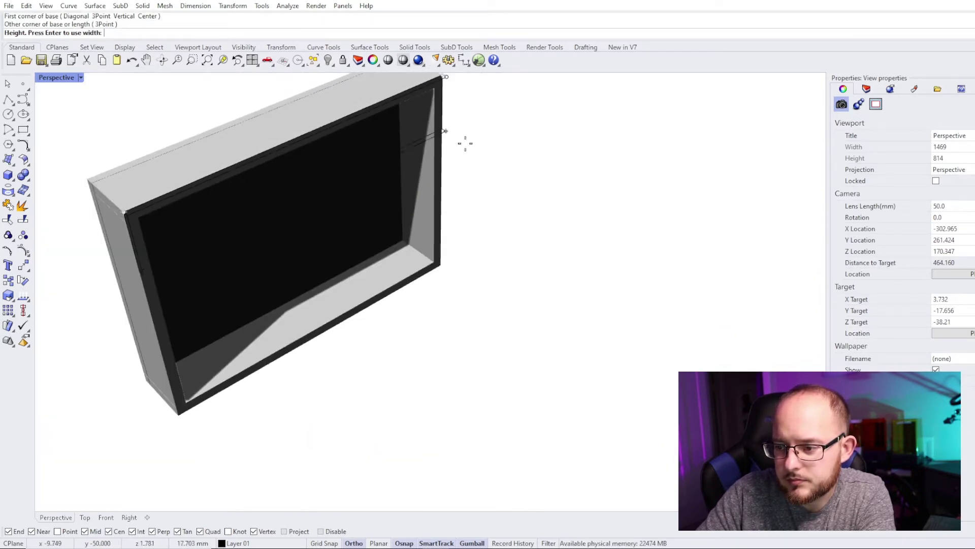
scroll(469, 290, up, 5)
scroll(469, 290, up, 1)
click(385, 224)
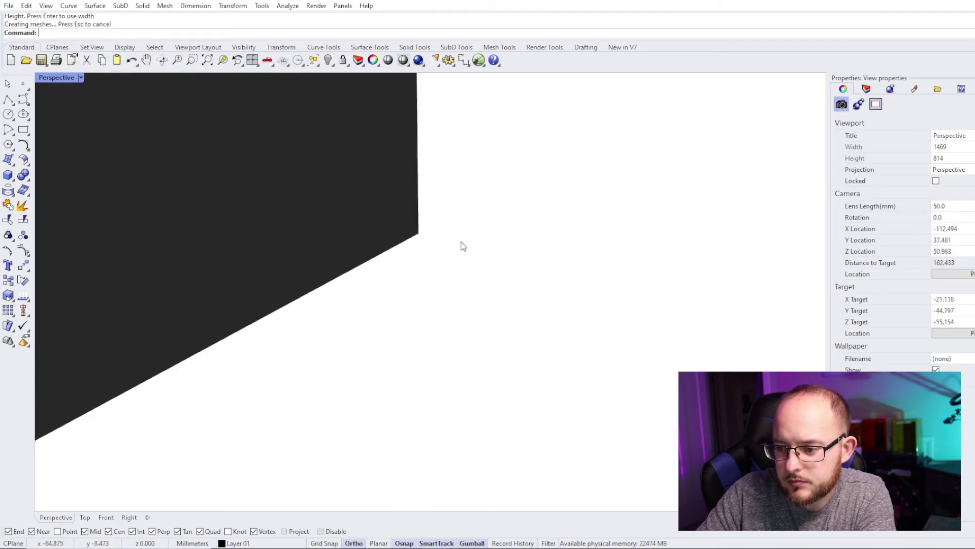
- Examine how the new back plate sits against the frame's outer edges and side walls
scroll(462, 245, down, 5)
right_drag(461, 246, 389, 253)
scroll(458, 258, up, 8)
scroll(299, 216, down, 6)
scroll(391, 169, up, 8)
right_drag(392, 169, 361, 154)
click(362, 159)
scroll(362, 158, down, 5)
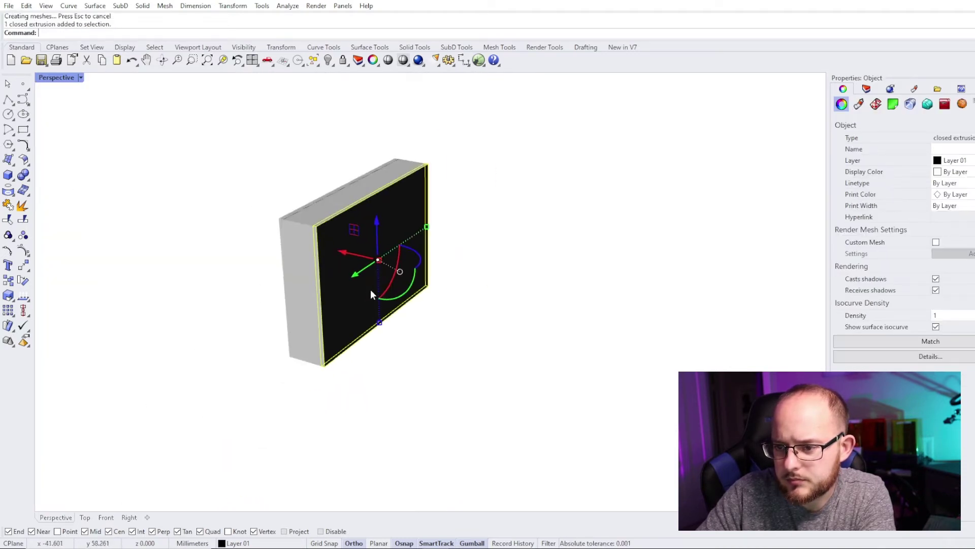
right_drag(370, 289, 405, 286)
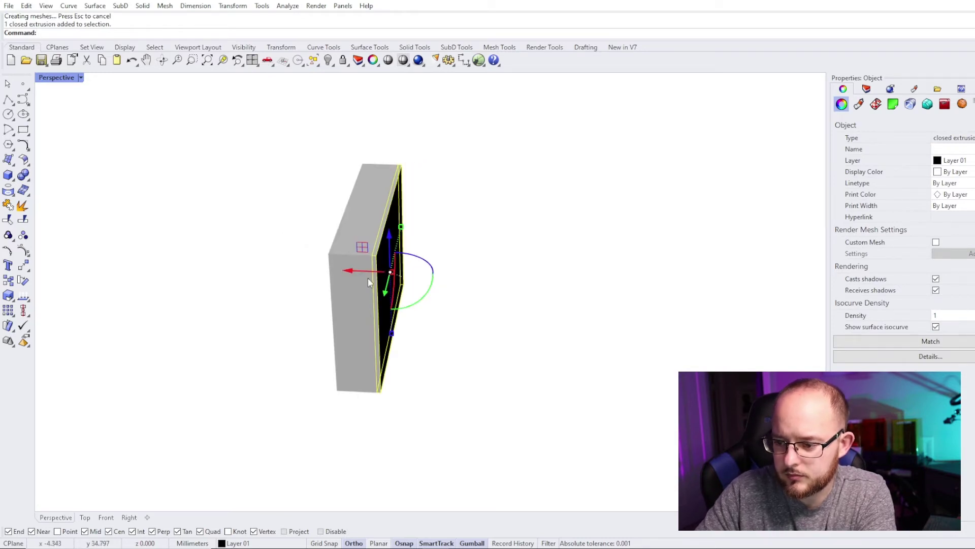
key(Escape)
right_drag(372, 266, 390, 269)
scroll(390, 270, up, 10)
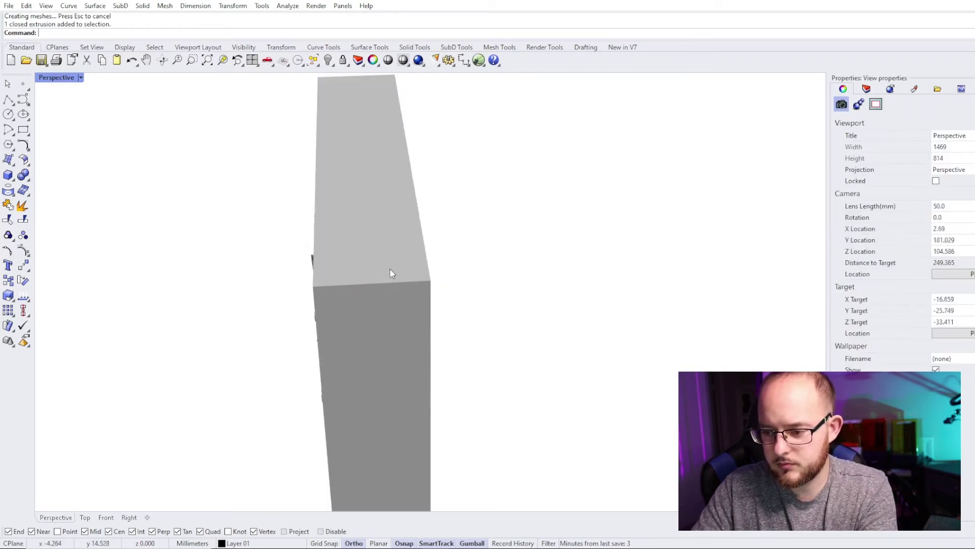
- Hide the back plate to expose the hollow frame, and bring the plate back into view
click(437, 274)
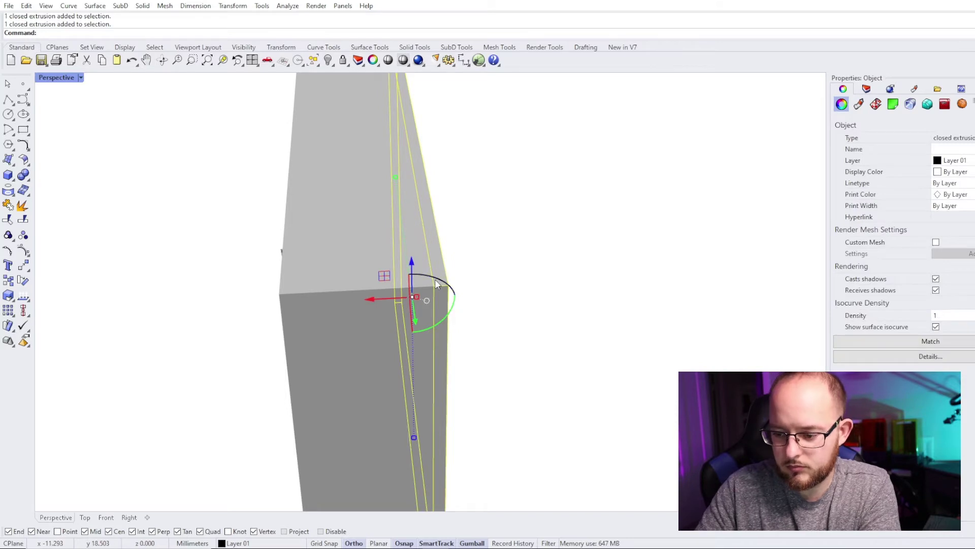
key(ctrl+h)
right_drag(392, 306, 255, 249)
scroll(315, 203, down, 8)
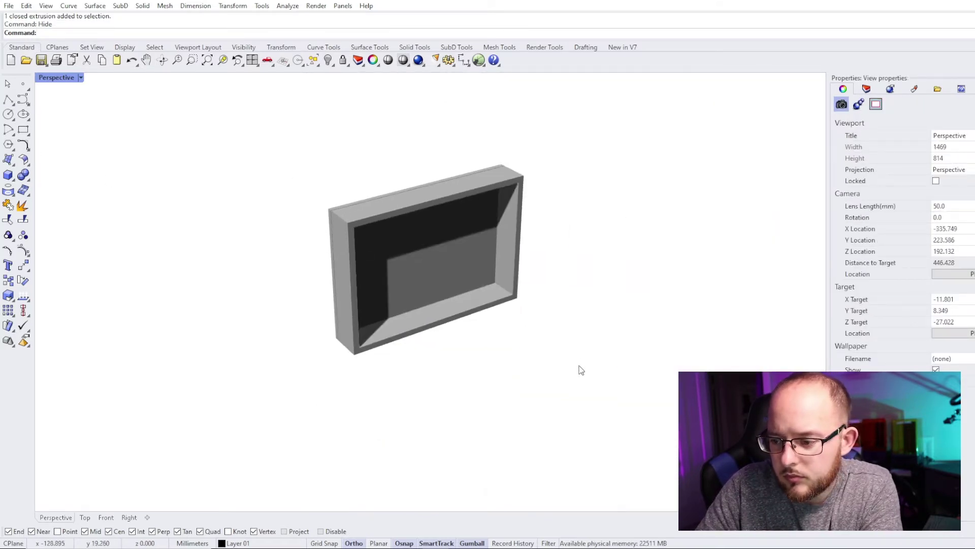
drag(579, 374, 299, 135)
click(436, 337)
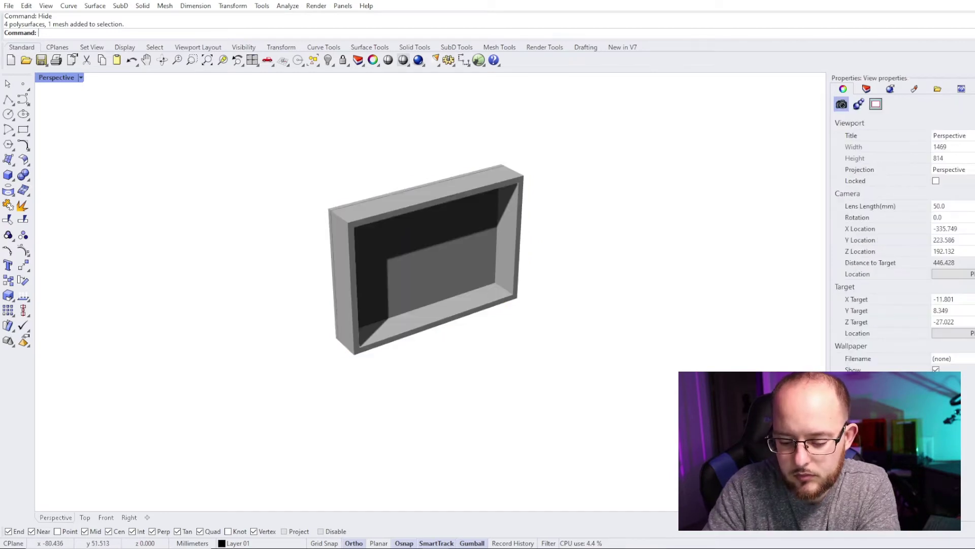
key(Return)
- Select the walls, relief mesh and back plate and rotate them together 90 degrees so the back faces up
drag(612, 414, 260, 136)
drag(453, 276, 519, 214)
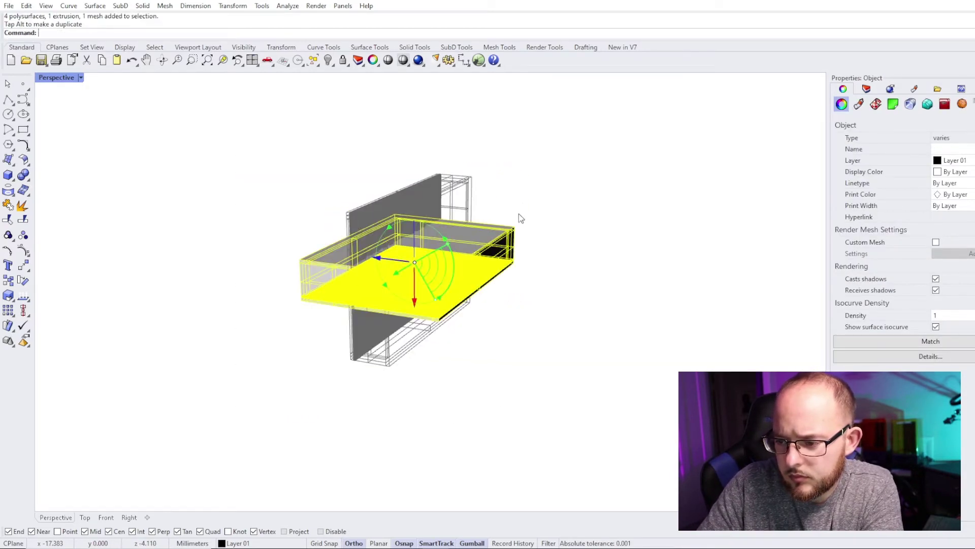
click(522, 191)
right_drag(522, 190, 442, 330)
scroll(441, 330, down, 4)
scroll(426, 264, up, 6)
- Hide the back plate to expose the frame's rim at one corner
click(428, 269)
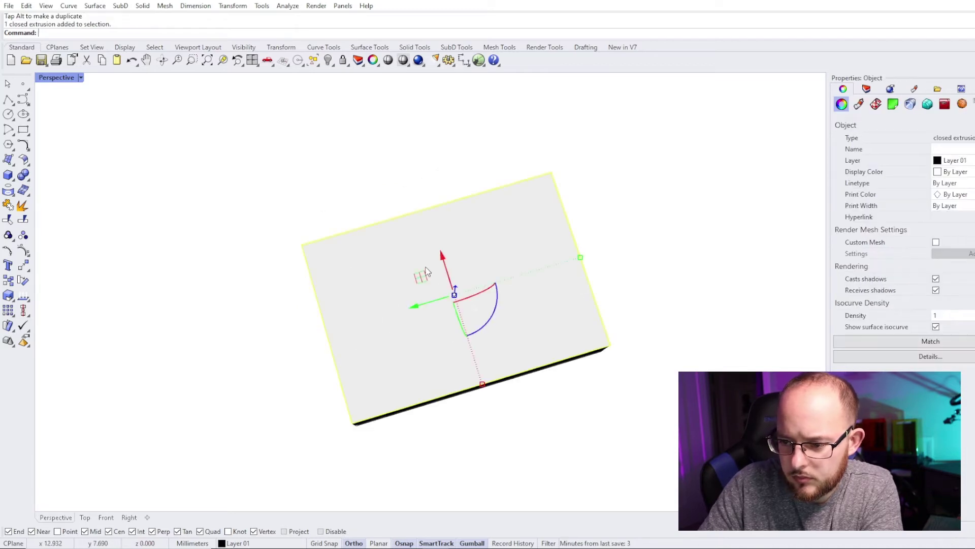
key(ctrl+h)
right_drag(421, 256, 396, 287)
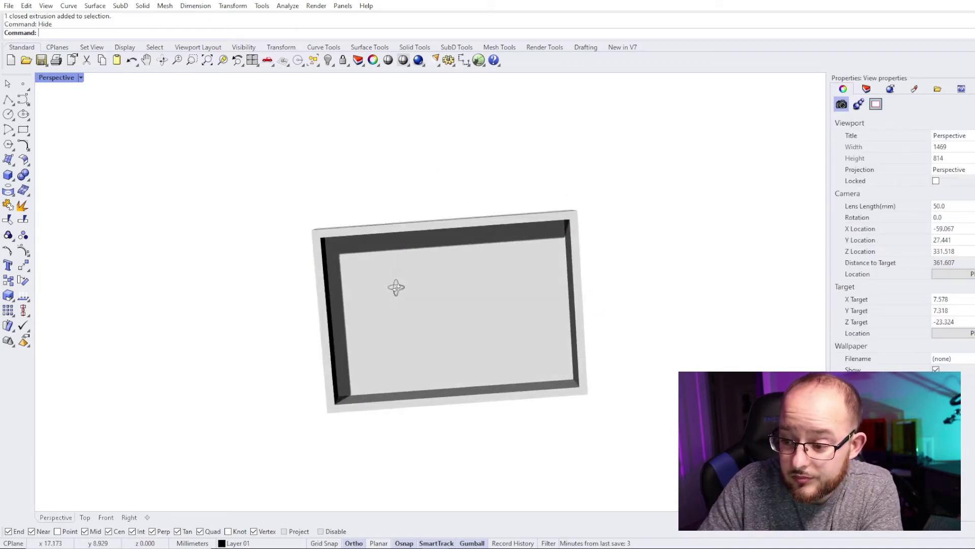
scroll(337, 227, up, 20)
right_drag(283, 249, 260, 252)
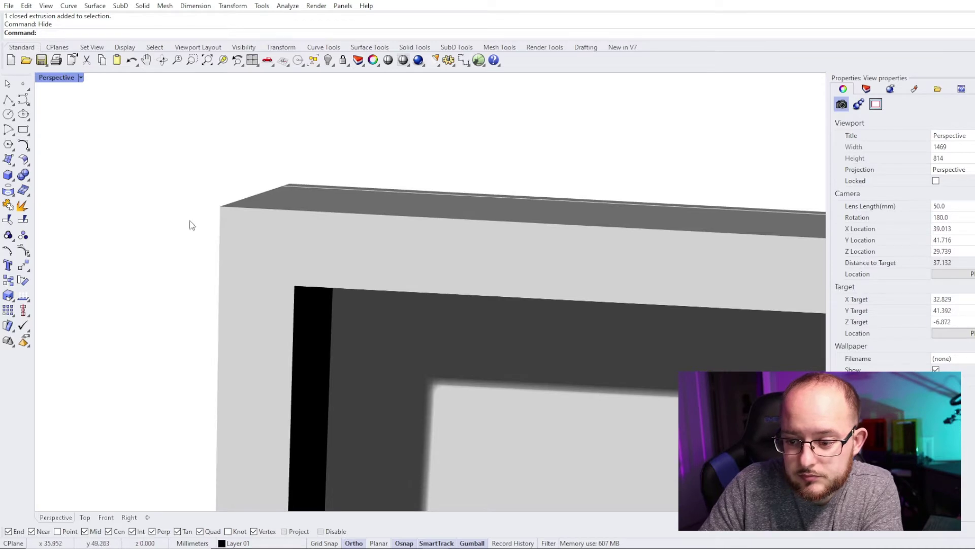
- Draw a vertical Cylinder on the frame's outer rim corner, about 0.75 mm in radius and about 2.7 mm tall
click(12, 181)
click(39, 181)
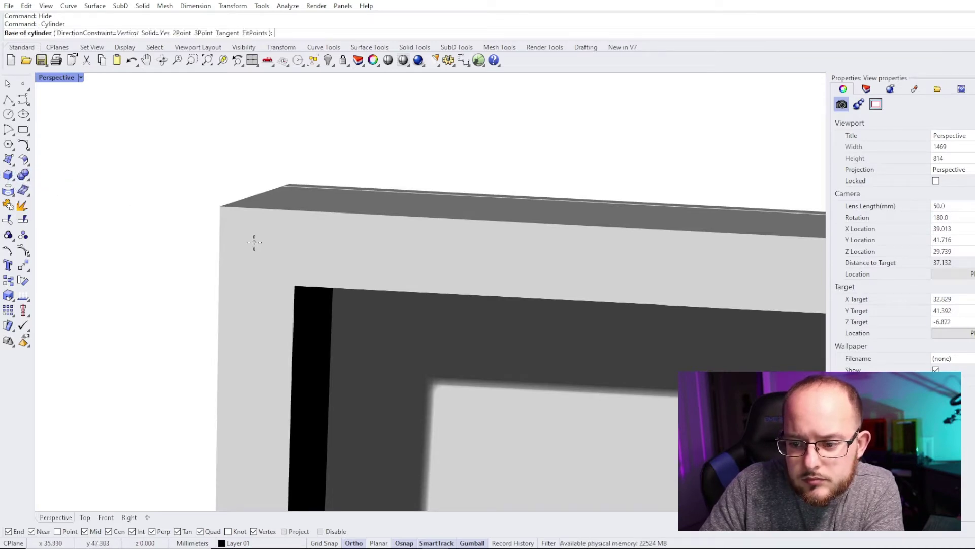
click(218, 206)
right_drag(208, 194, 208, 136)
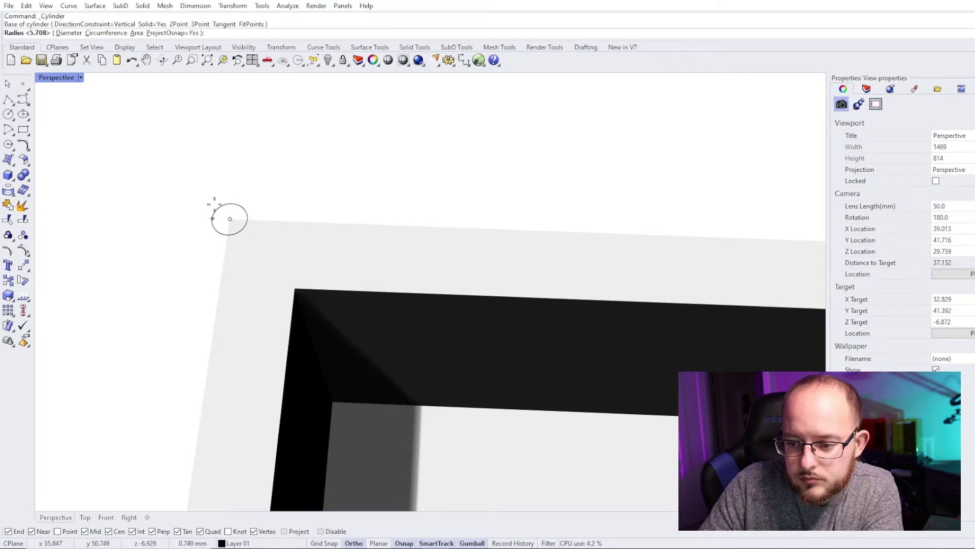
click(214, 205)
right_drag(218, 196, 209, 122)
click(240, 194)
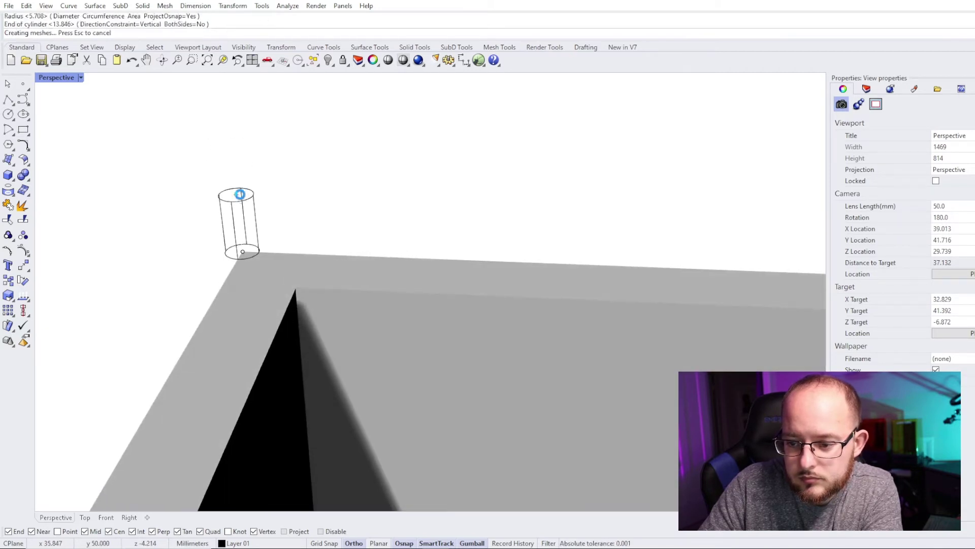
- Move the cylinder inward along both horizontal axes so it stands on the rim between the frame's outer and inner corners
click(240, 203)
right_drag(239, 203, 233, 229)
drag(206, 191, 238, 196)
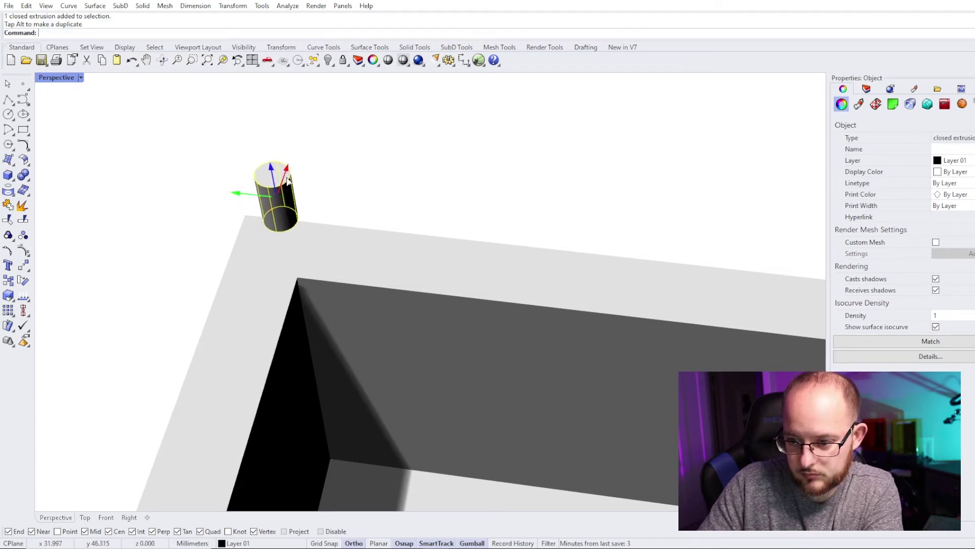
drag(287, 177, 285, 201)
scroll(292, 224, down, 5)
right_drag(299, 239, 350, 345)
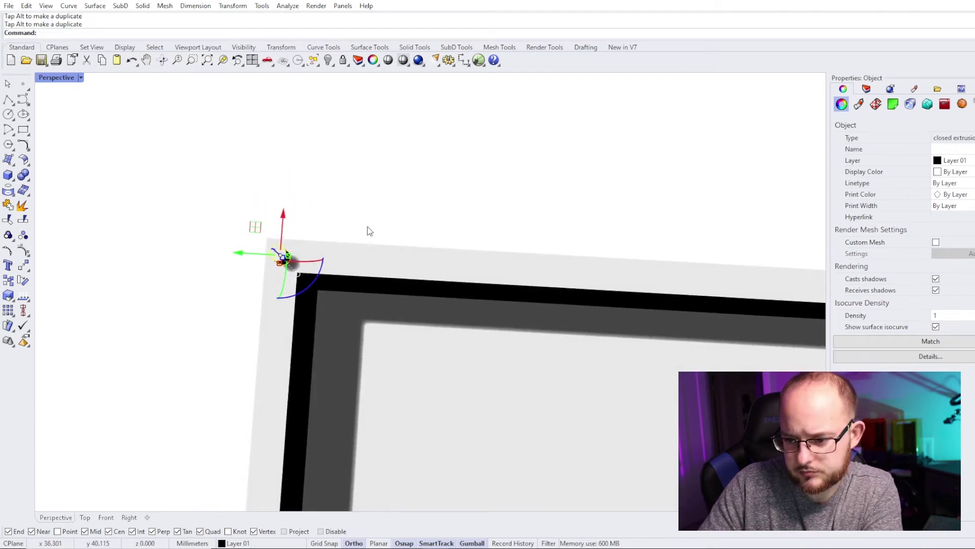
- Show the hidden back plate again and inspect how far the corner cylinder protrudes through it
key(Escape)
text(Show)
key(Return)
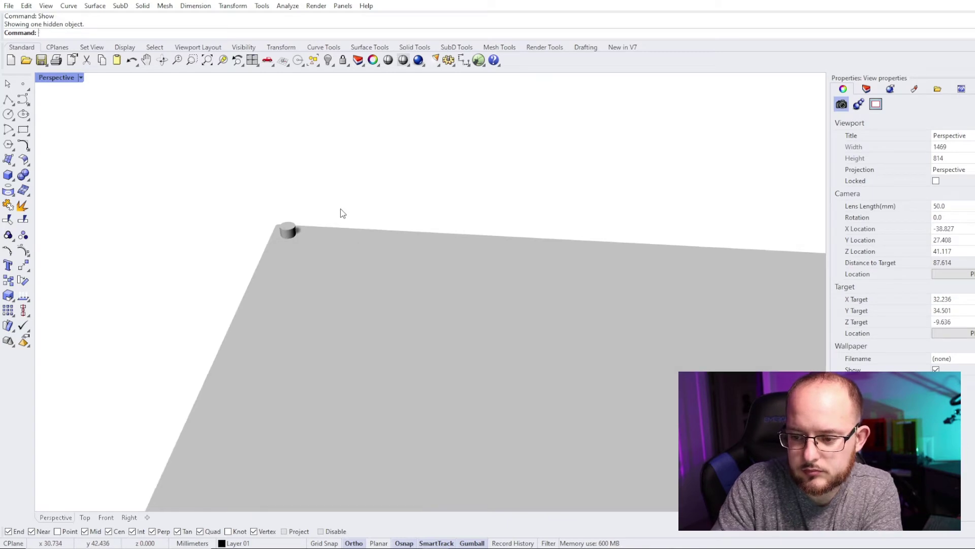
scroll(282, 230, up, 11)
right_drag(335, 308, 404, 276)
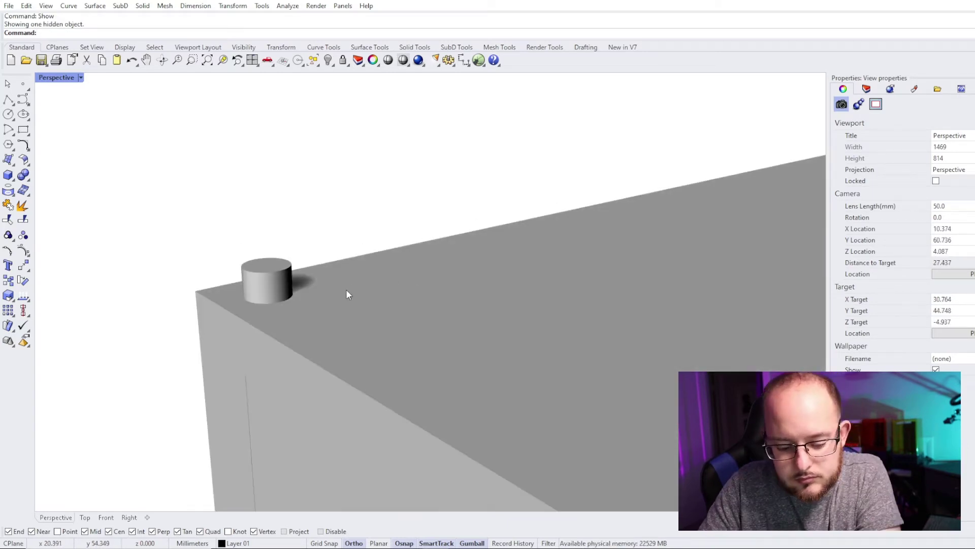
- Select only the cylinder's top edge and lower it vertically to the back plate's surface to shorten the cylinder
ctrl+shift+click(267, 261)
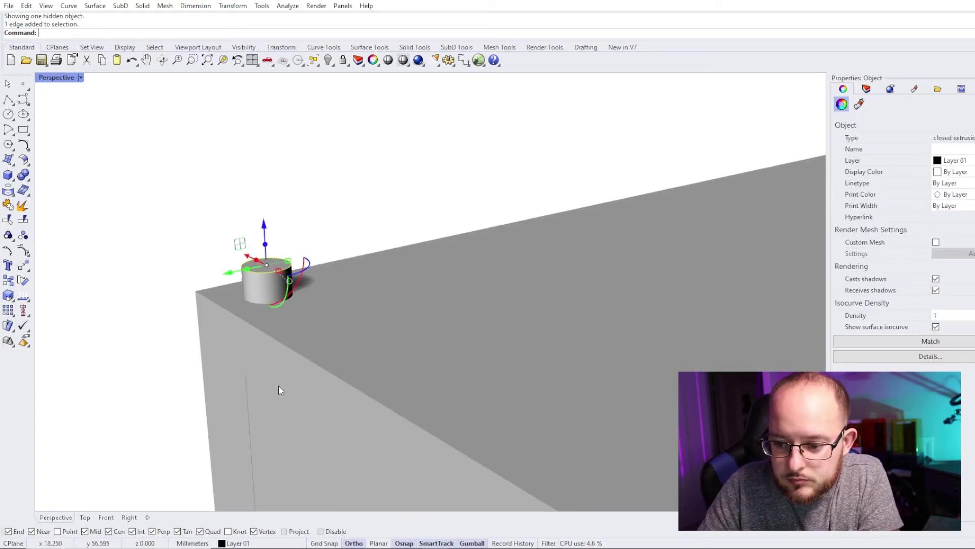
right_drag(279, 386, 365, 332)
right_drag(315, 306, 280, 337)
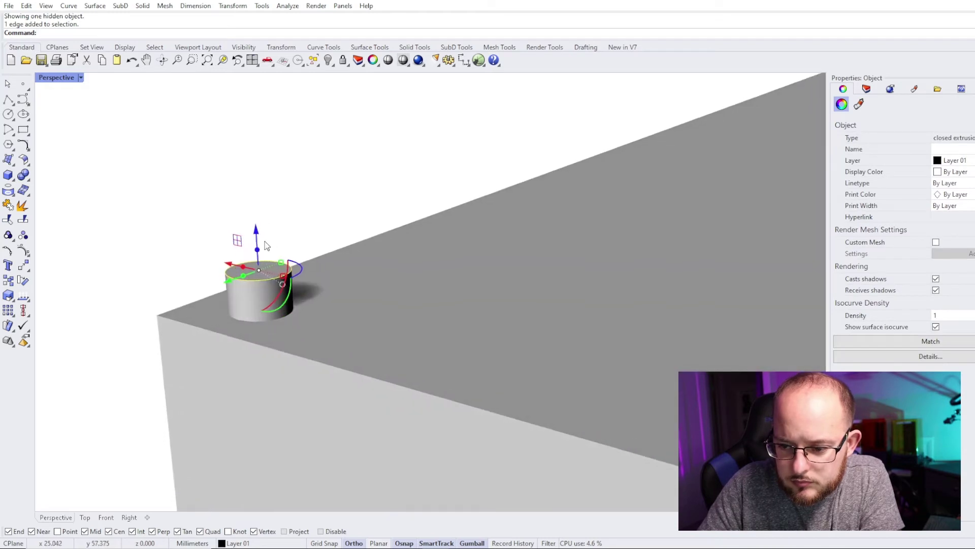
drag(260, 247, 245, 321)
click(231, 218)
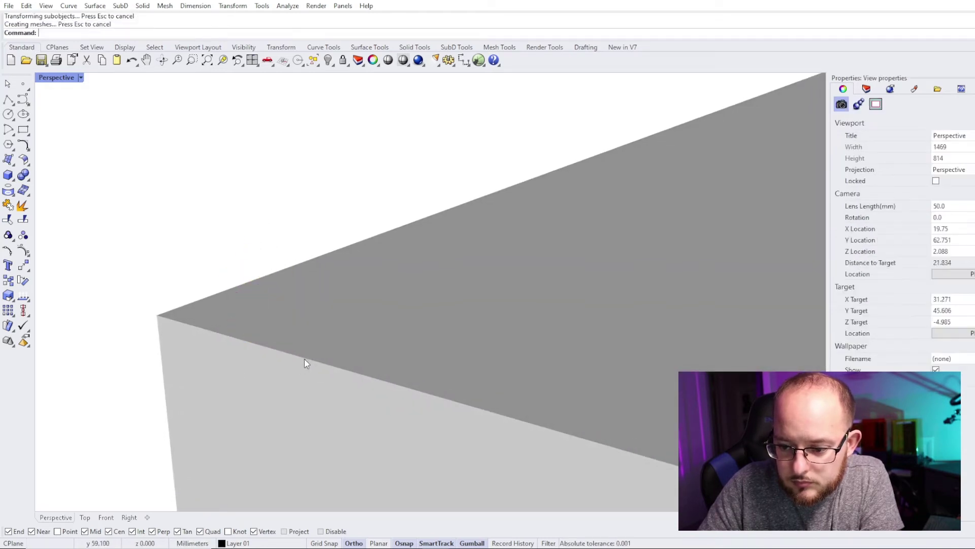
- Try hiding the back plate above the corner cylinder and undo the hiding
right_drag(303, 359, 334, 306)
click(379, 338)
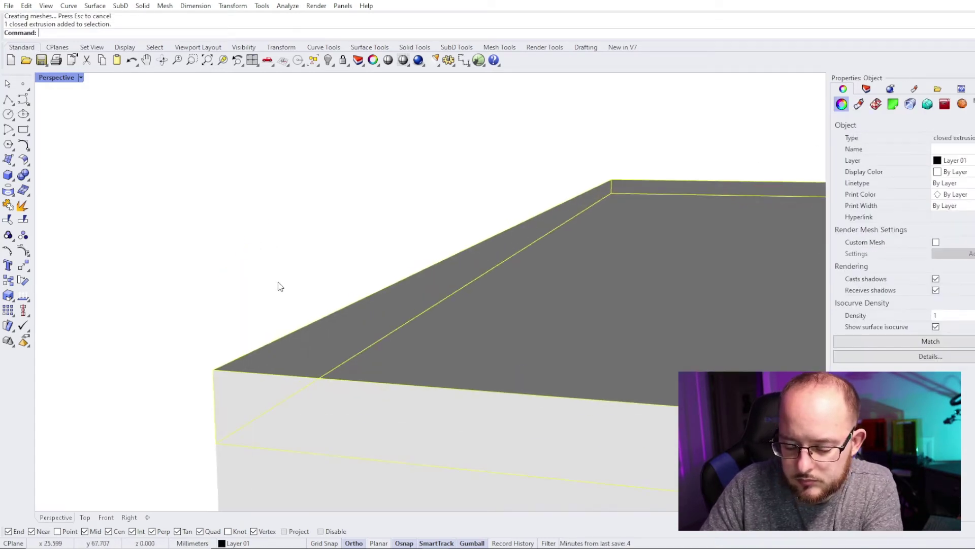
click(247, 290)
click(455, 358)
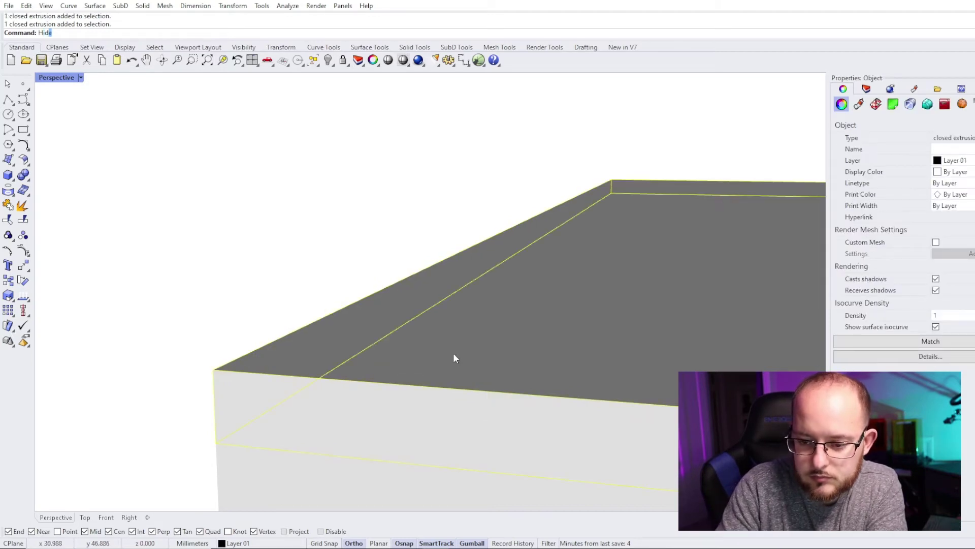
key(ctrl+h)
key(ctrl+z)
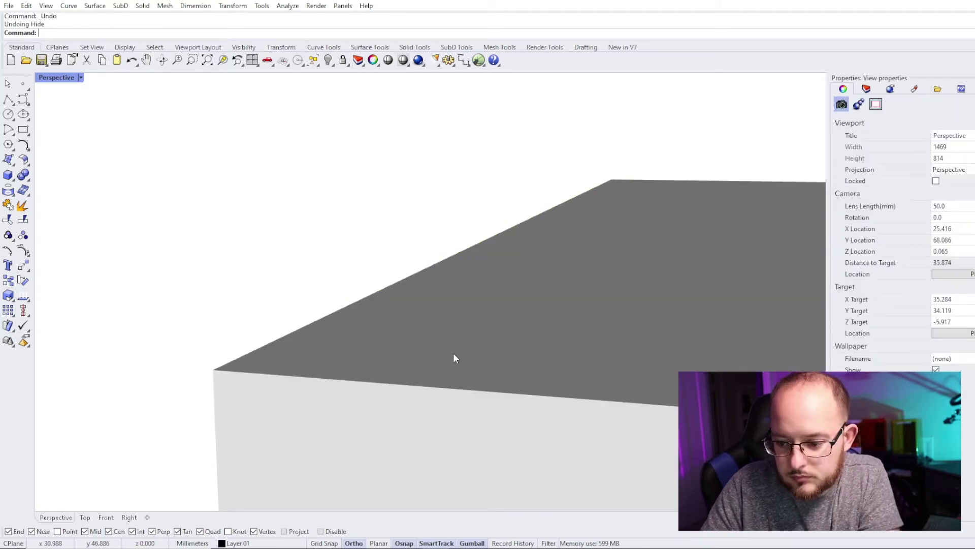
- Switch the perspective view to Ghosted display to work on the corner cylinder inside the back plate
click(409, 65)
click(479, 81)
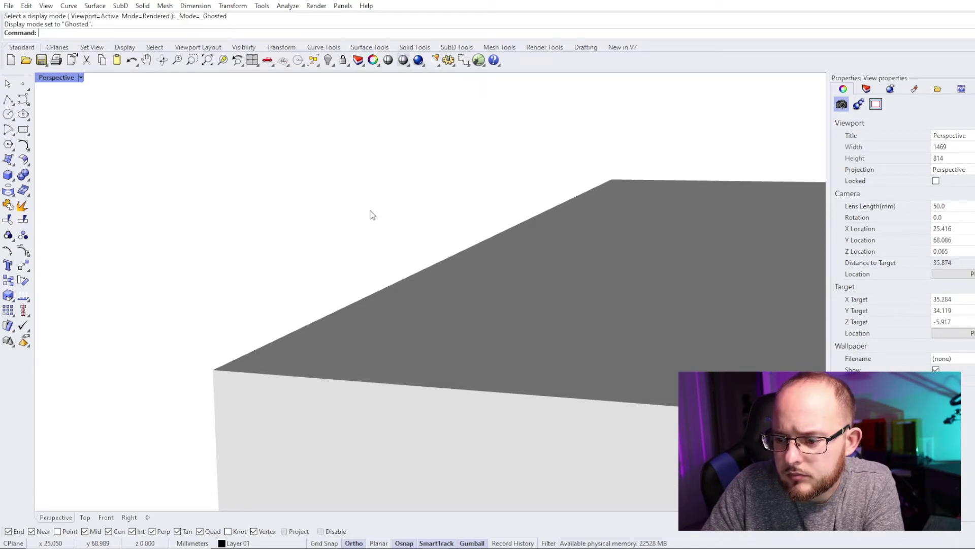
scroll(448, 265, down, 3)
scroll(447, 266, up, 10)
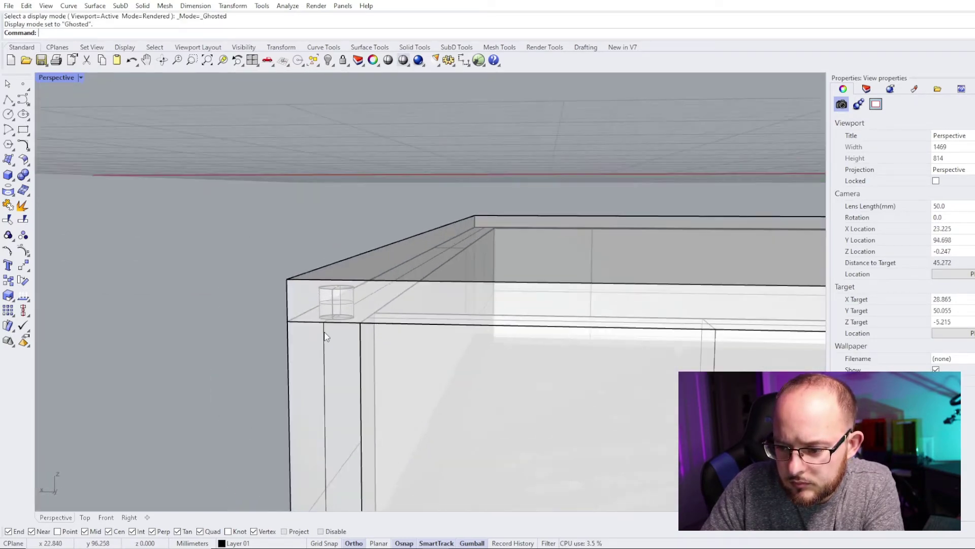
click(376, 247)
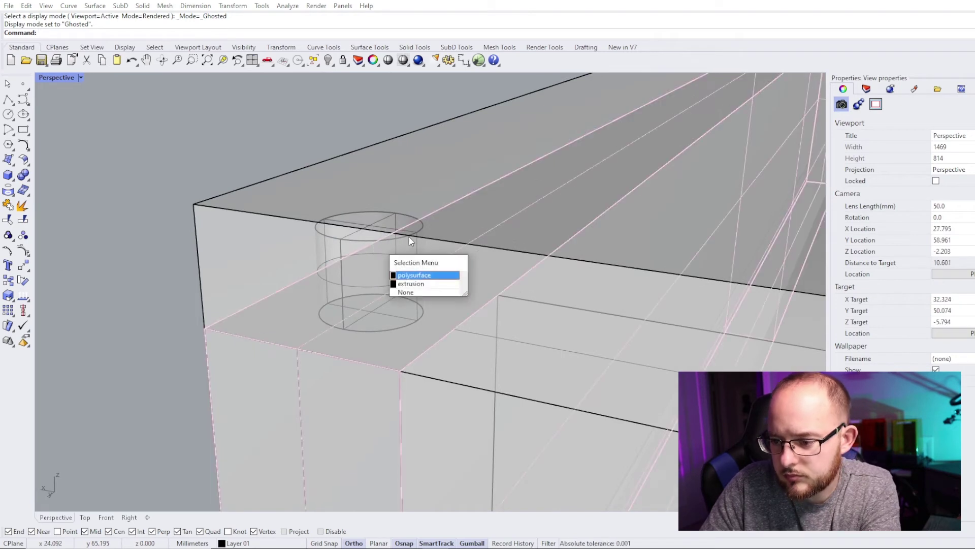
key(Escape)
- Create a new layer named "1 - CutOuts" and make it the current layer
click(867, 89)
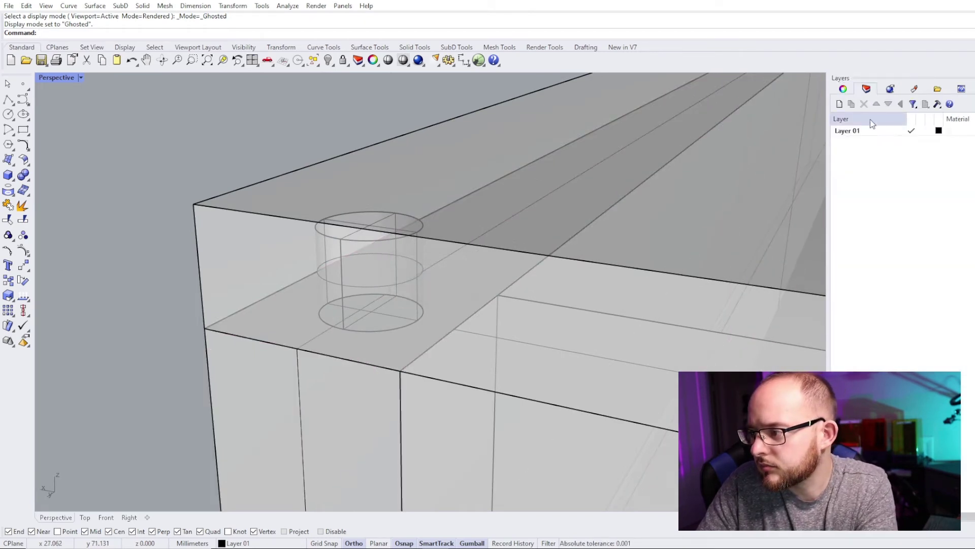
click(839, 103)
text(1 - )
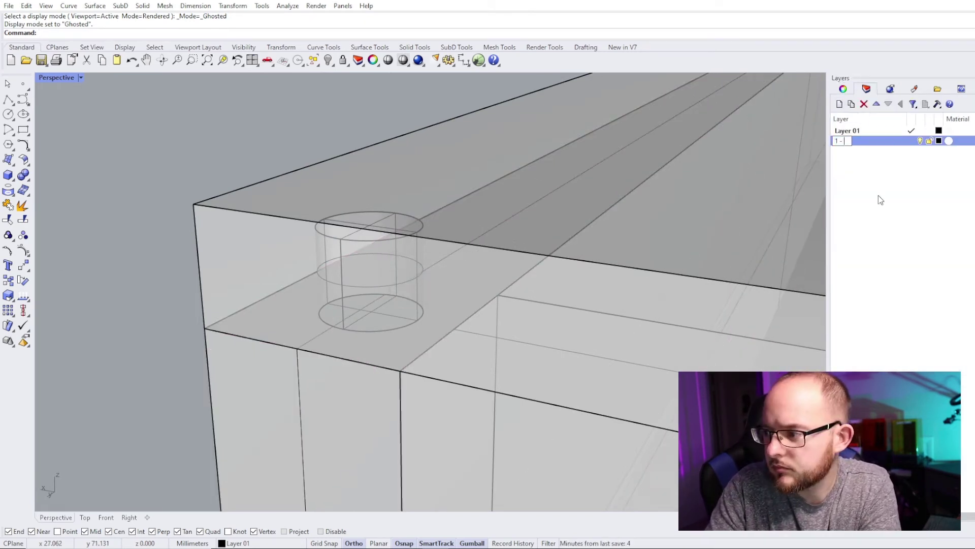
text(CutOuts)
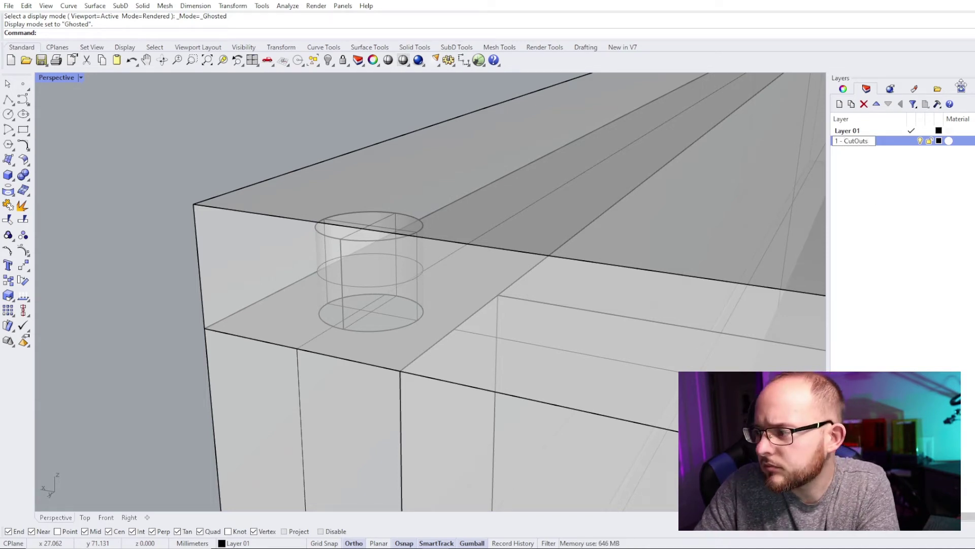
click(957, 152)
click(901, 143)
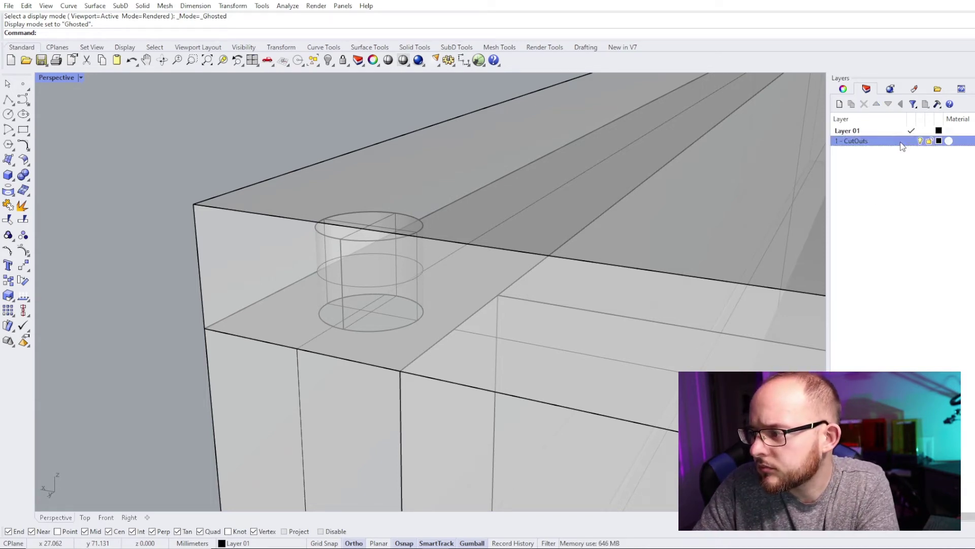
- Set the colour of the "1 - CutOuts" layer to orange, #FFA000
click(938, 141)
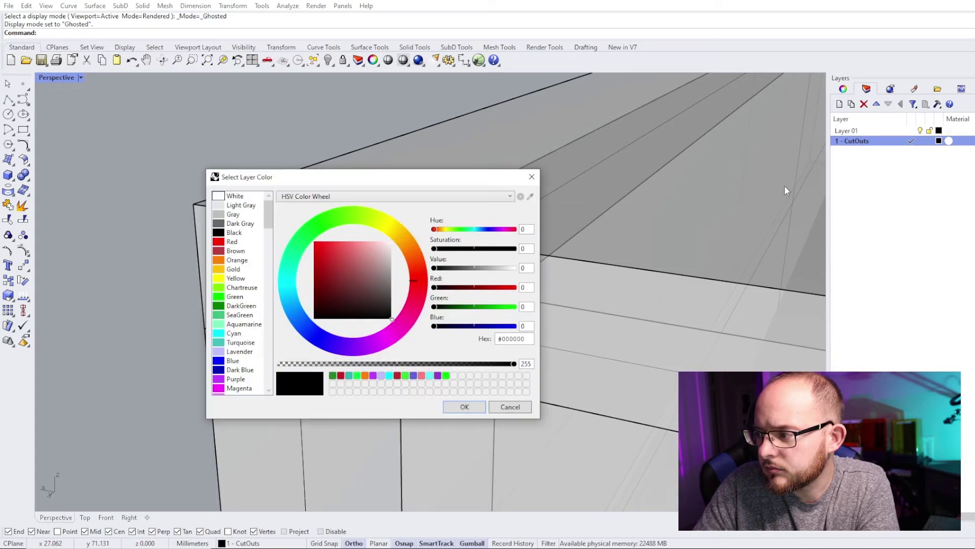
drag(419, 264, 413, 246)
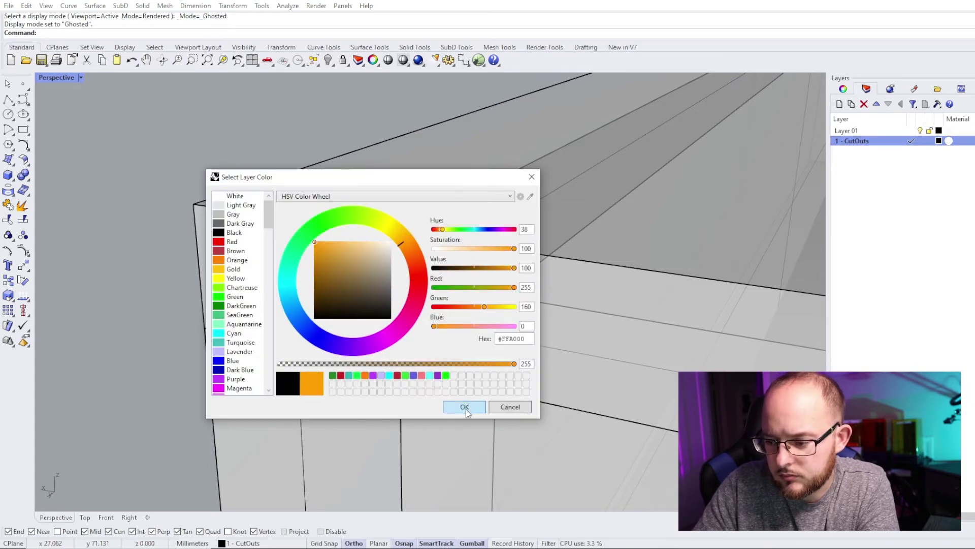
click(464, 407)
- Copy the corner cylinder in place
click(346, 247)
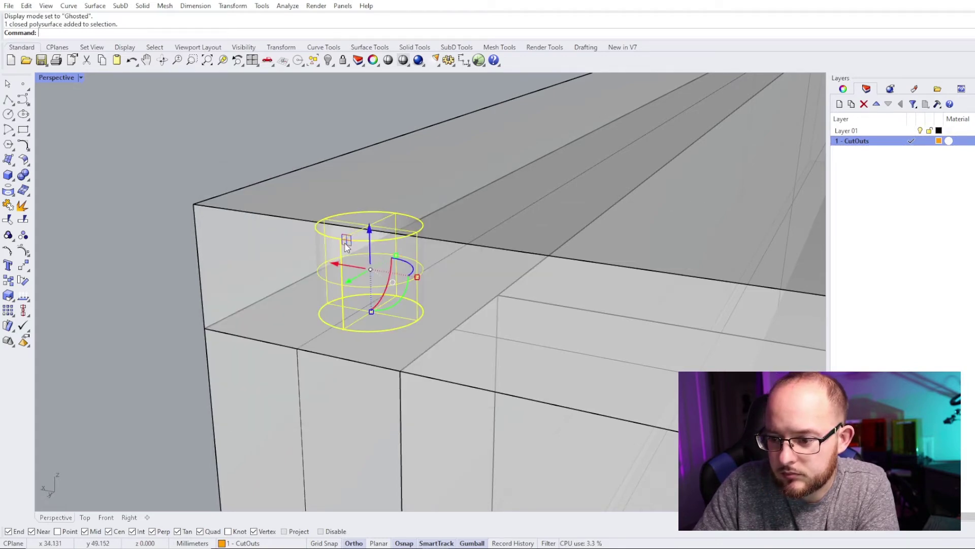
text(copy)
key(Return)
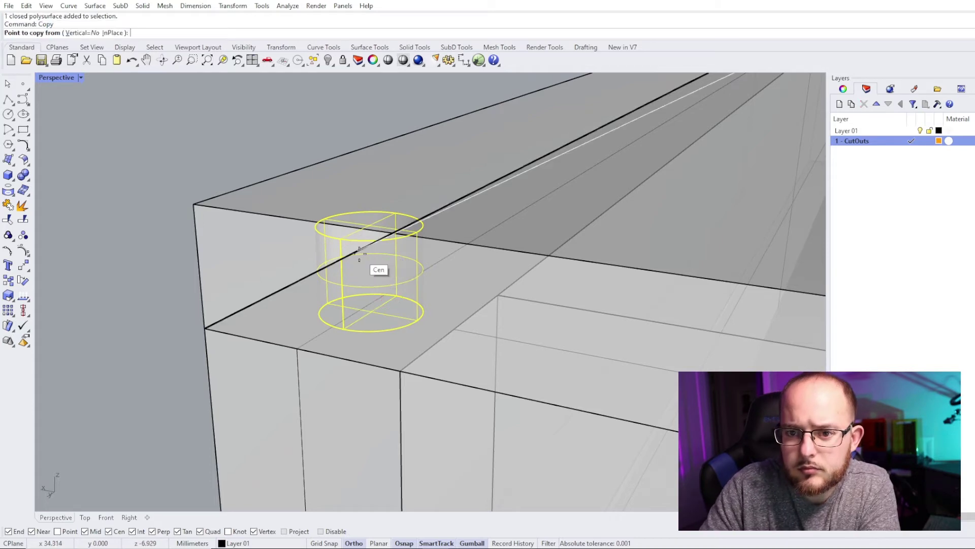
click(112, 34)
- Try scaling the copied cylinder by a factor of 1.005 from the centre of its base
text(scale)
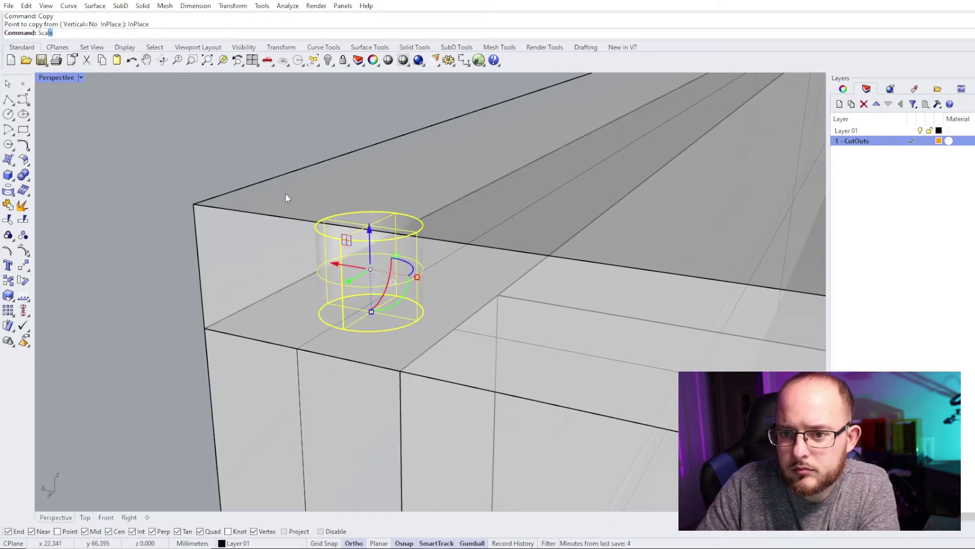
key(Return)
click(376, 316)
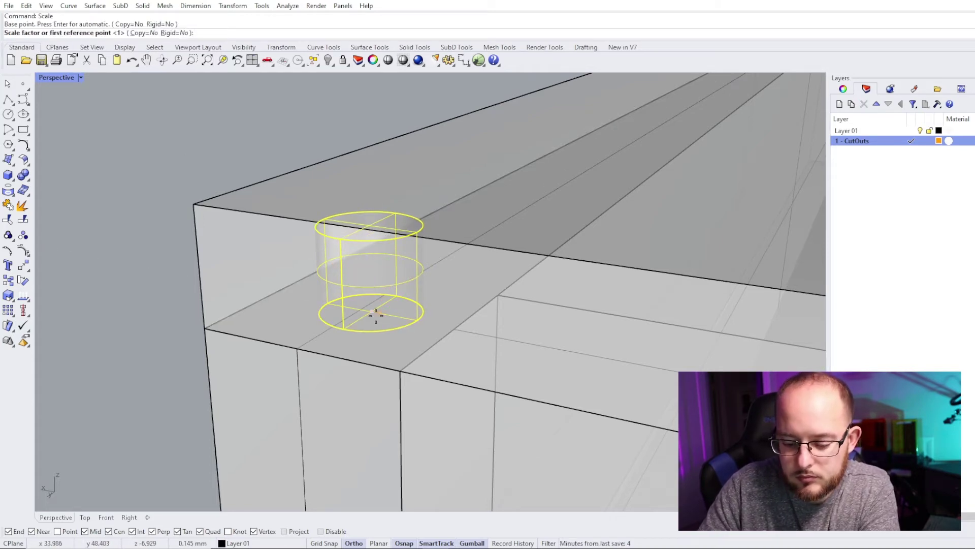
key(Return)
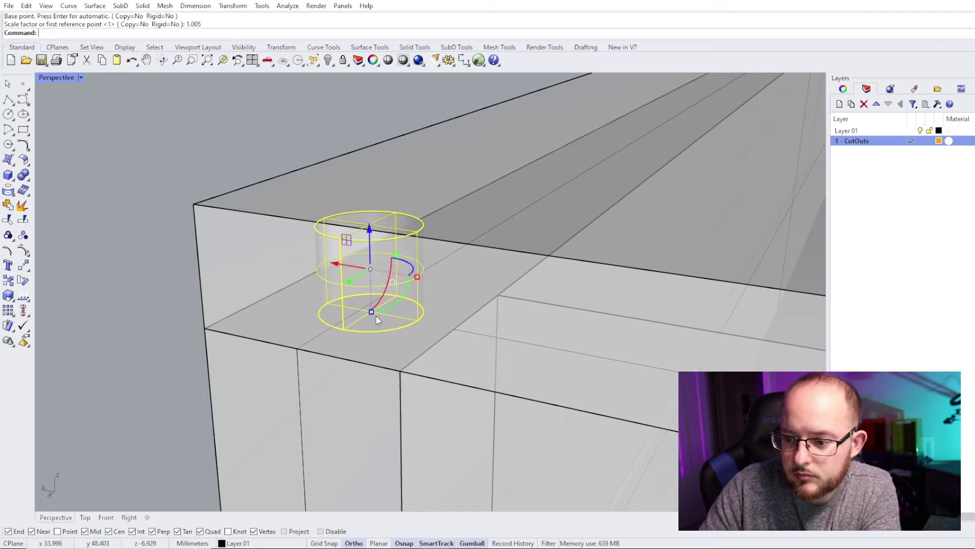
key(ctrl+z)
key(Return)
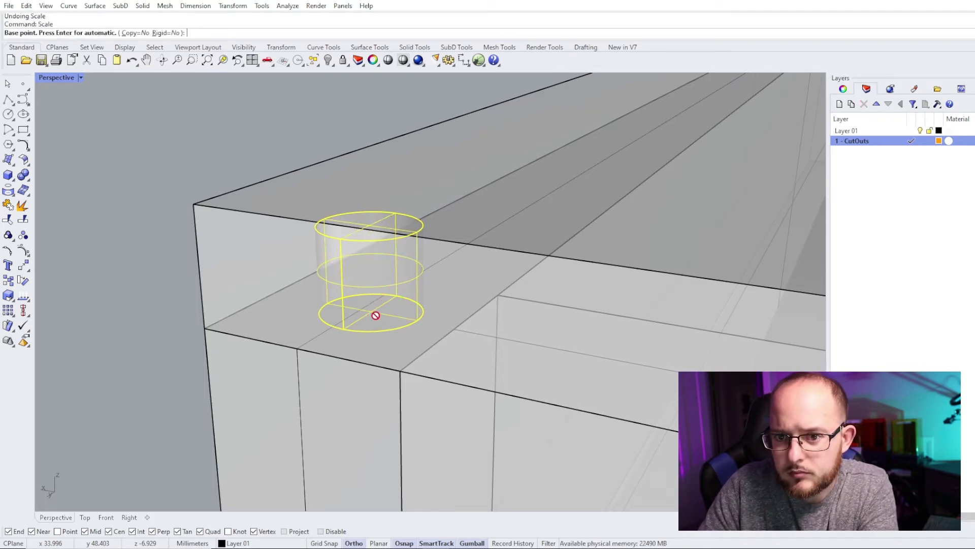
key(Escape)
scroll(341, 241, up, 3)
click(342, 243)
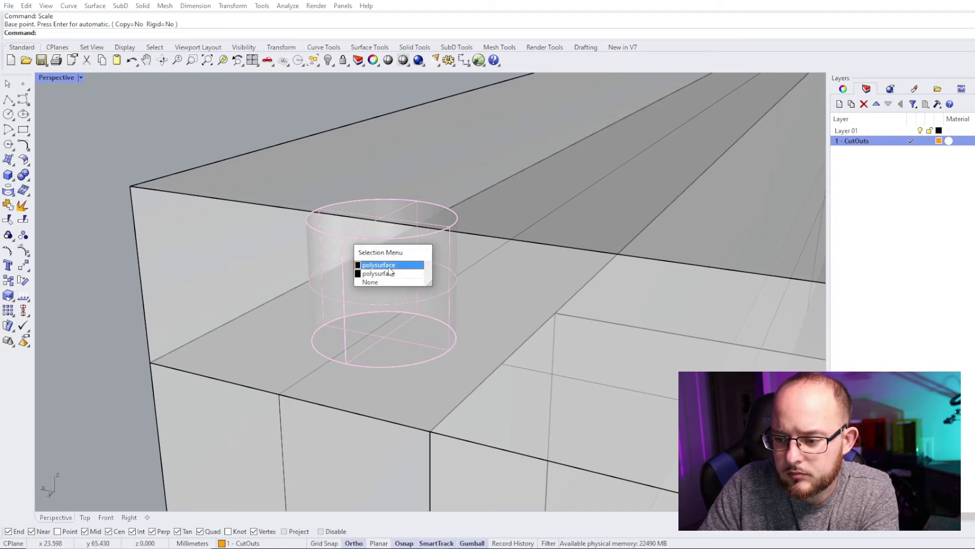
click(389, 267)
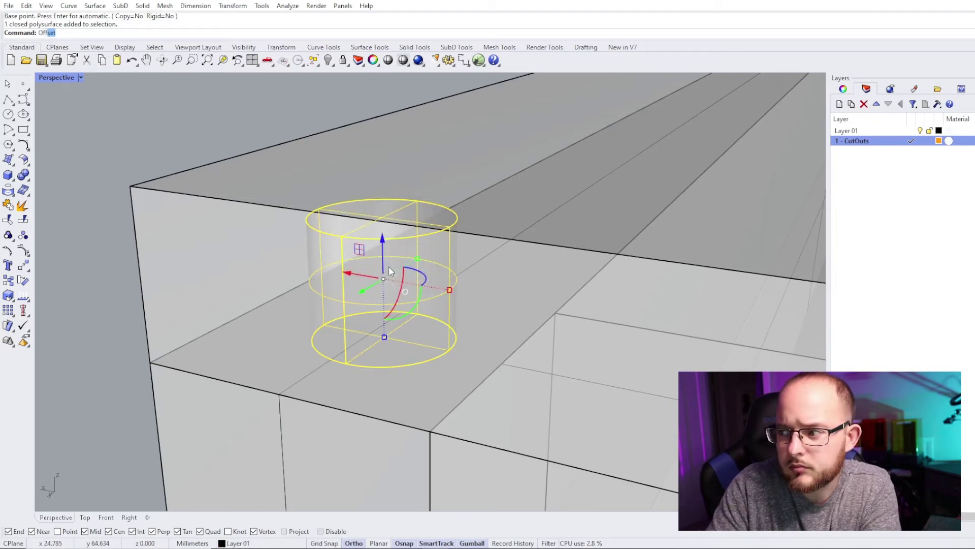
text(Off)
key(Return)
click(99, 32)
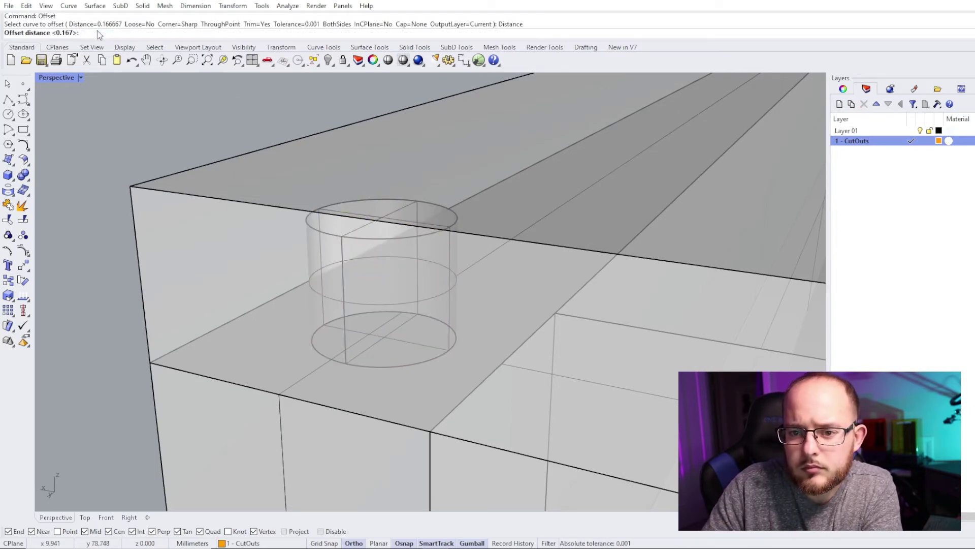
text(.005)
key(Return)
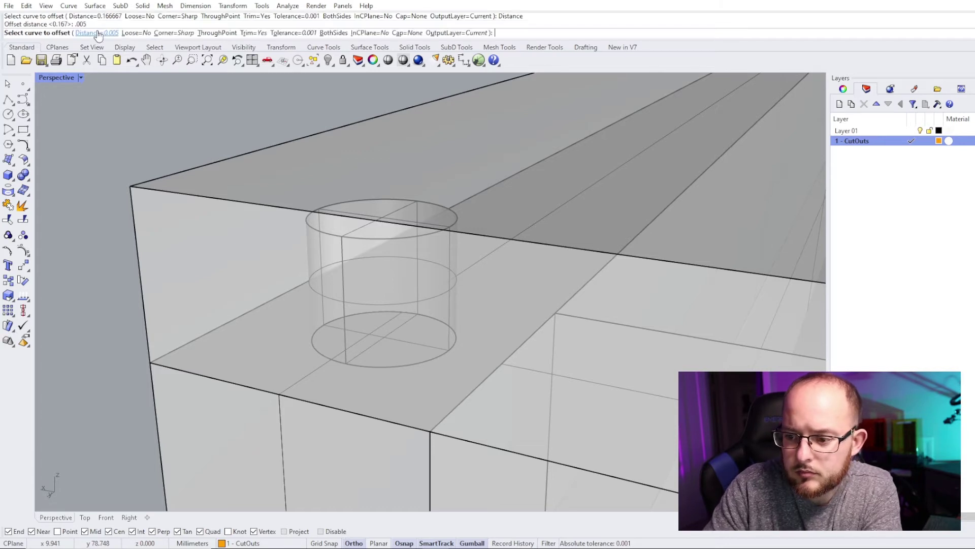
key(Escape)
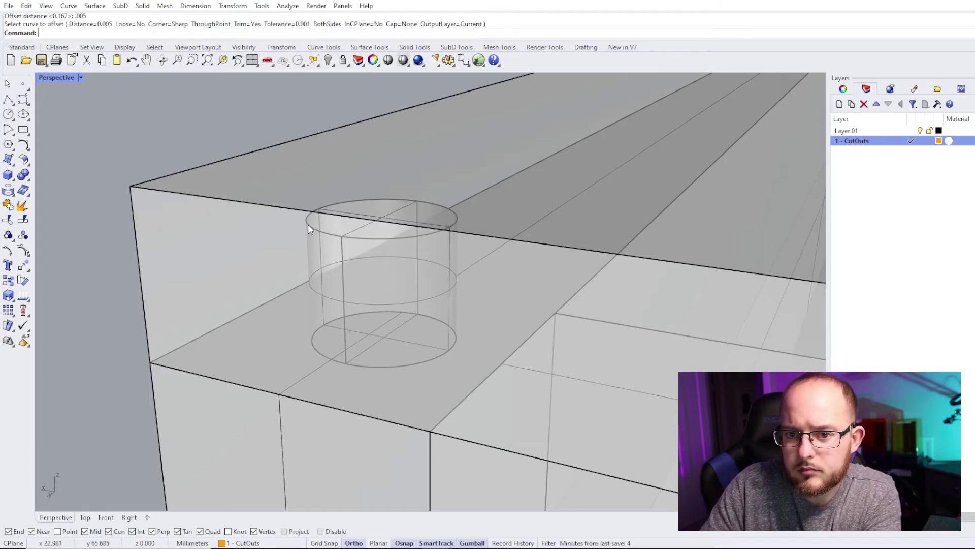
- Try a solid offset of one of the overlapping cylinders outward by 0.005 mm and undo it
click(145, 6)
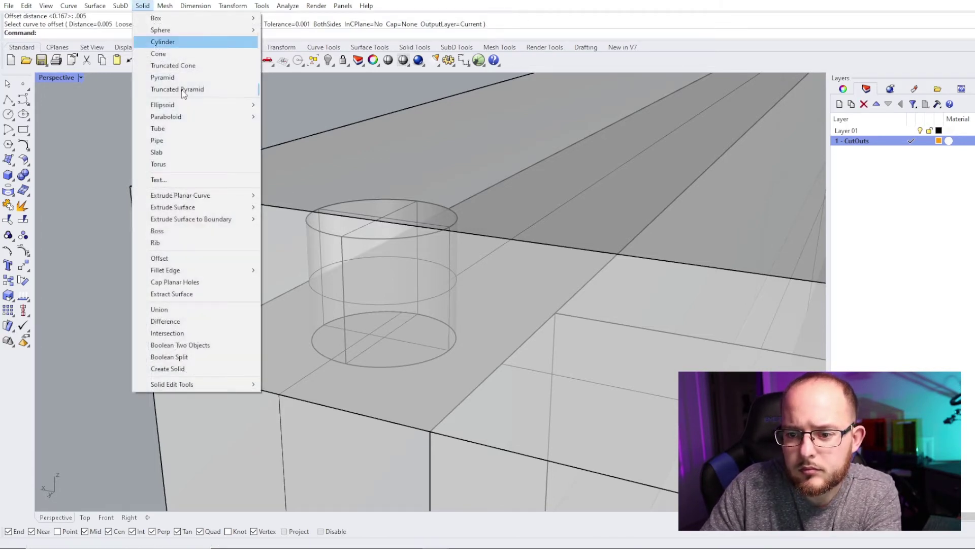
click(202, 261)
click(359, 247)
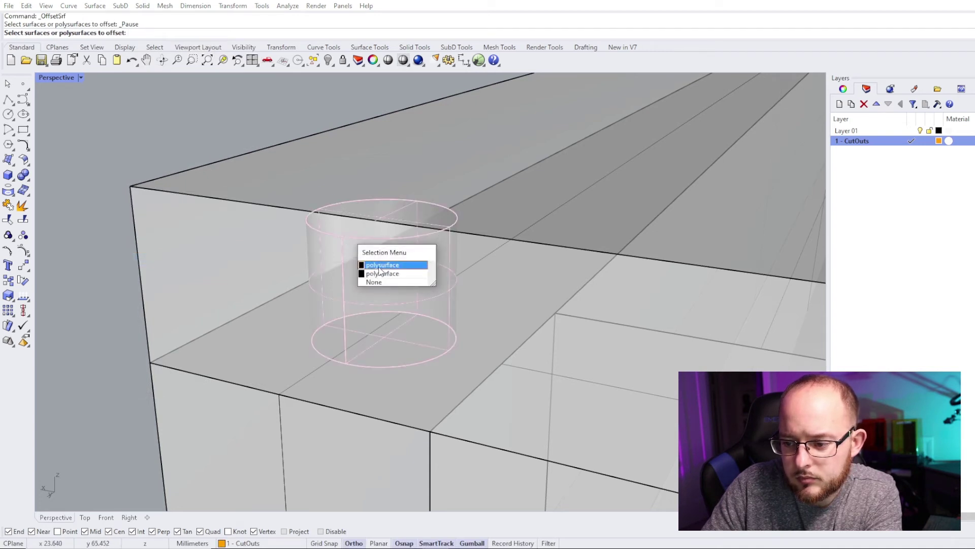
click(382, 264)
key(Return)
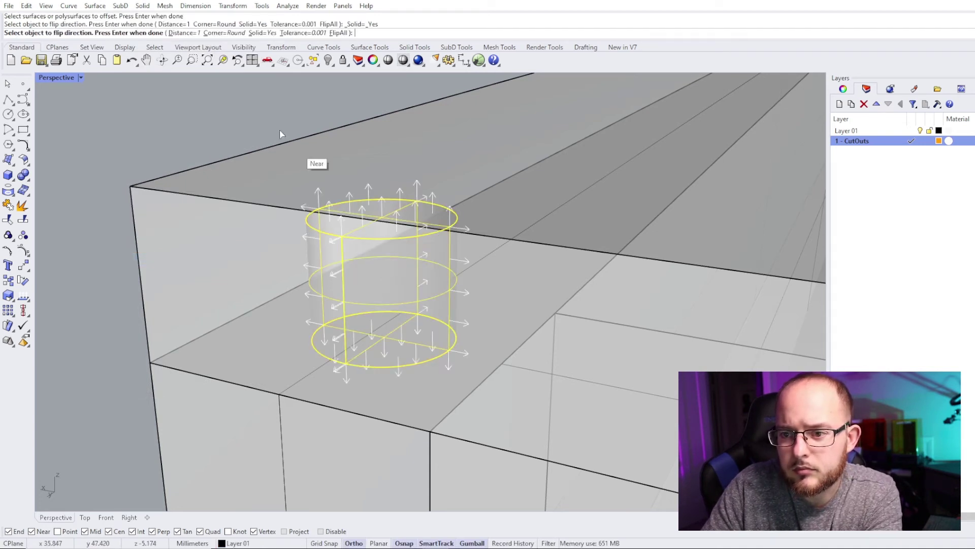
click(186, 33)
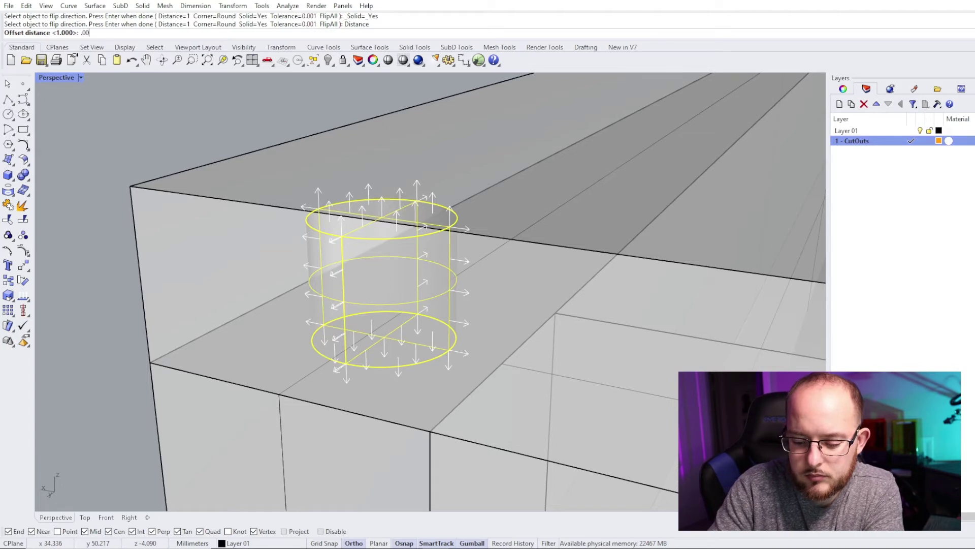
key(Return)
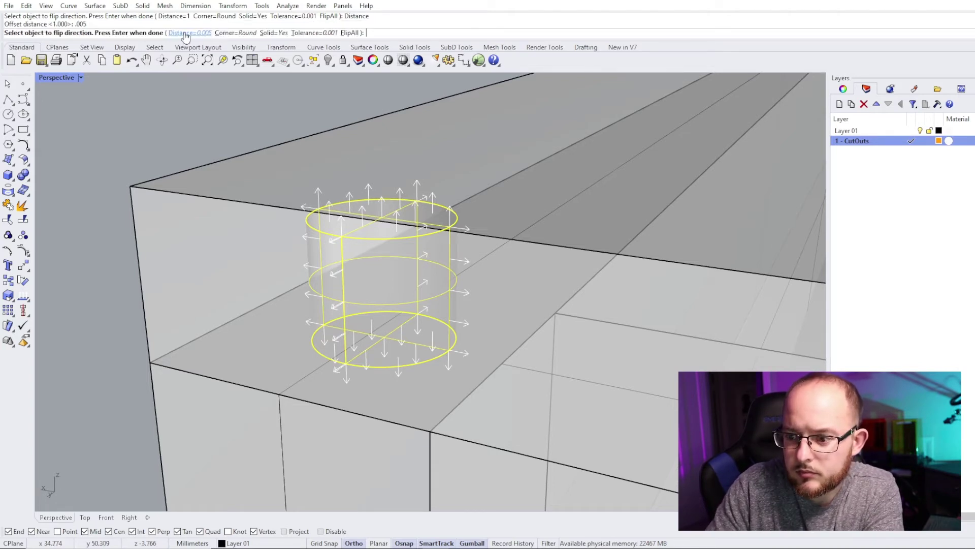
key(Return)
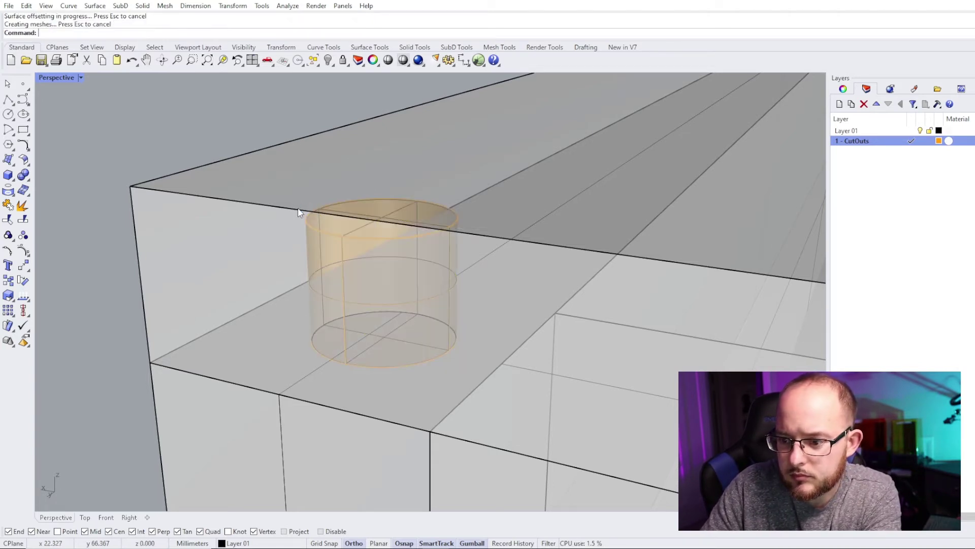
scroll(332, 231, up, 3)
key(ctrl+z)
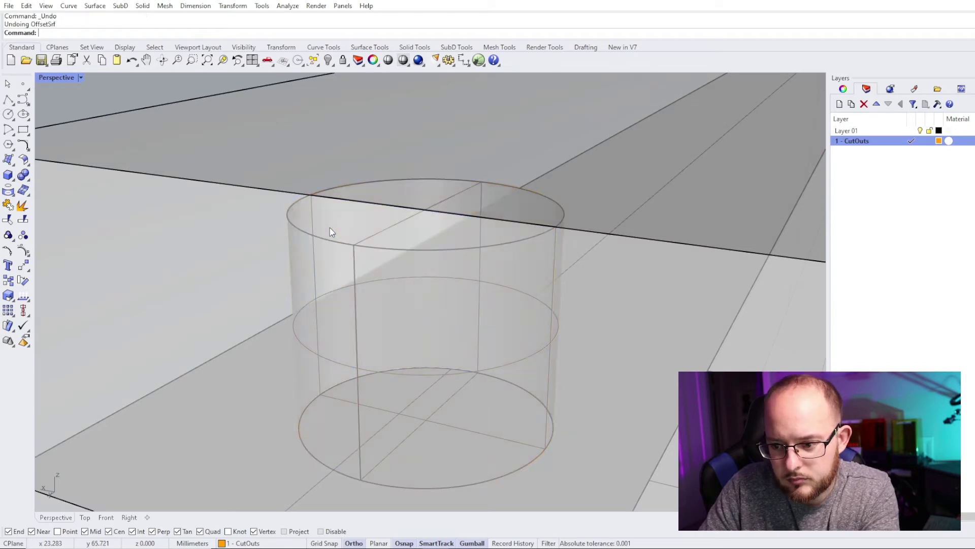
- Offset one of the overlapping corner cylinders outward by 0.05 mm as a solid with round corners
key(Return)
click(344, 252)
click(361, 266)
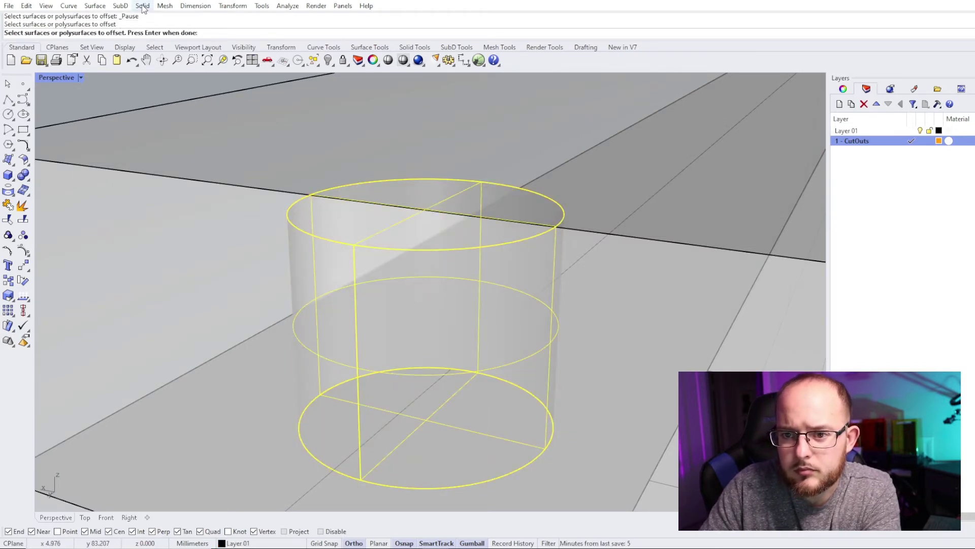
key(Return)
click(183, 33)
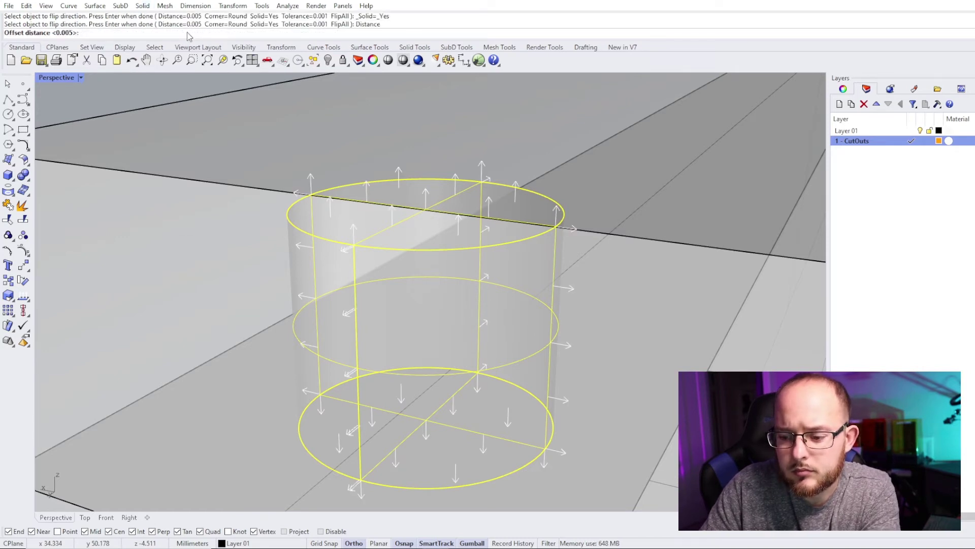
key(Return)
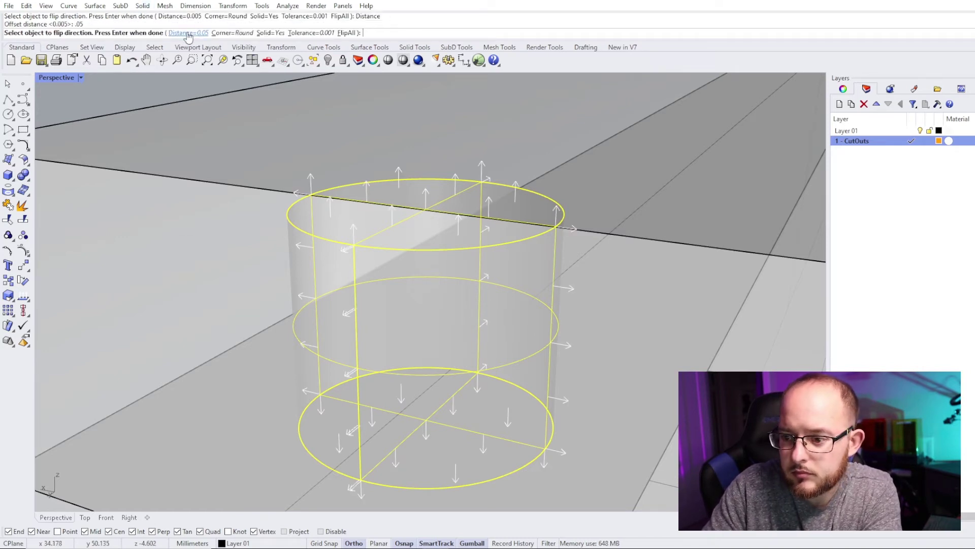
key(Return)
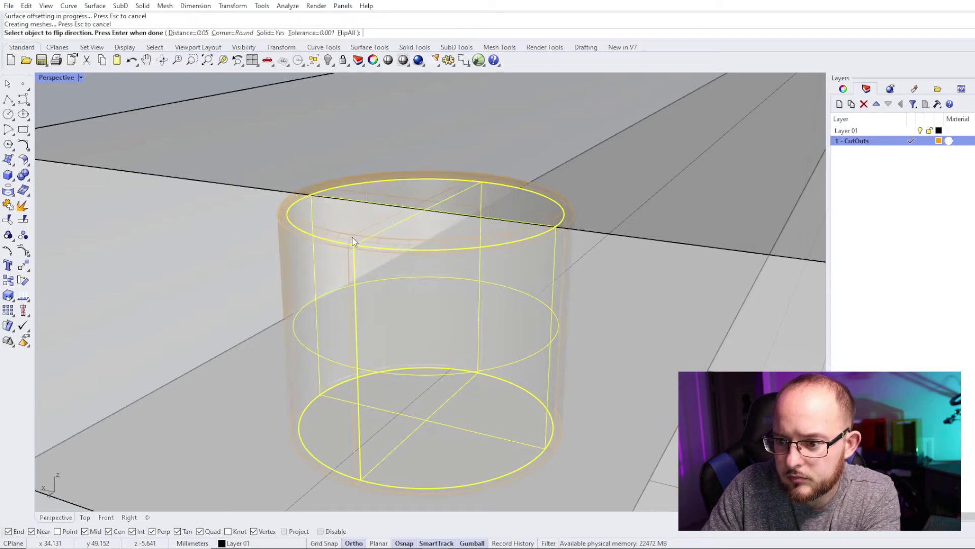
scroll(365, 246, down, 6)
right_drag(402, 253, 396, 258)
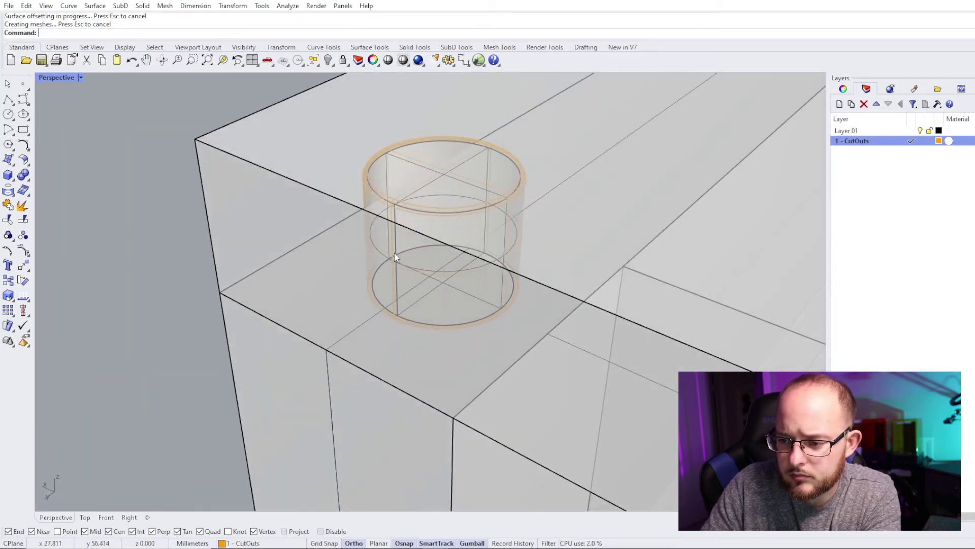
scroll(411, 203, up, 5)
click(402, 228)
key(Escape)
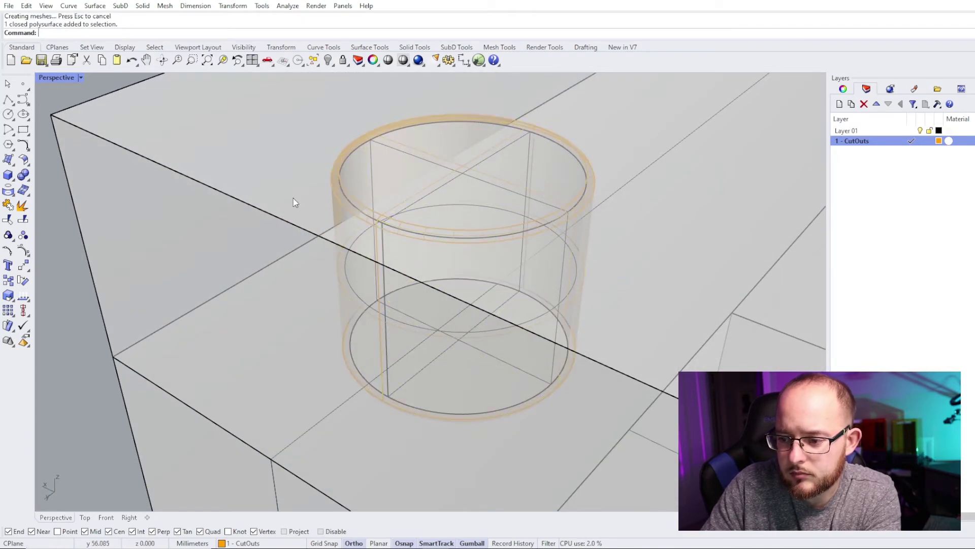
click(268, 195)
scroll(300, 207, down, 4)
key(Escape)
- Mirror the three overlapping corner cylinders to the other corner of the same side, using the midpoint of the frame's outer edge
right_drag(356, 233, 409, 200)
drag(154, 117, 432, 321)
scroll(362, 254, down, 3)
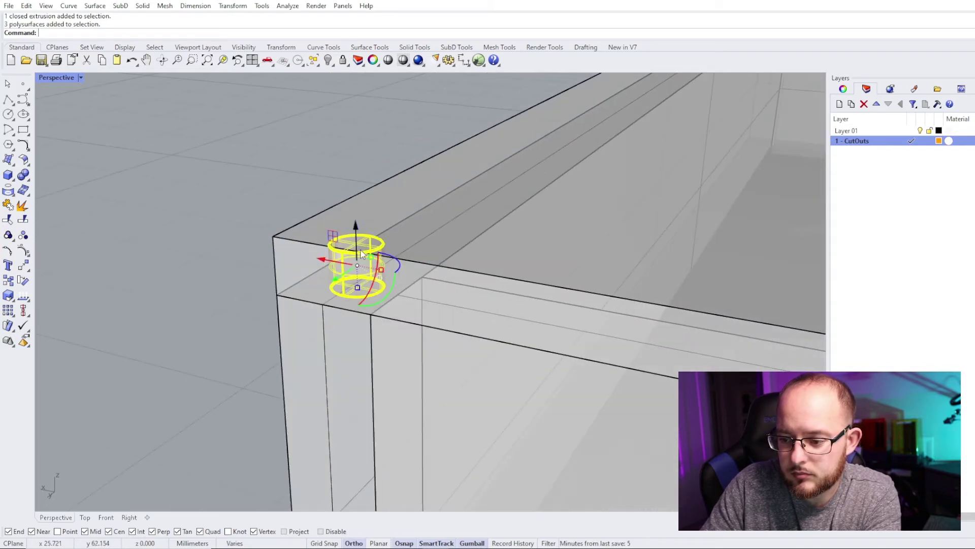
key(Return)
scroll(355, 270, down, 4)
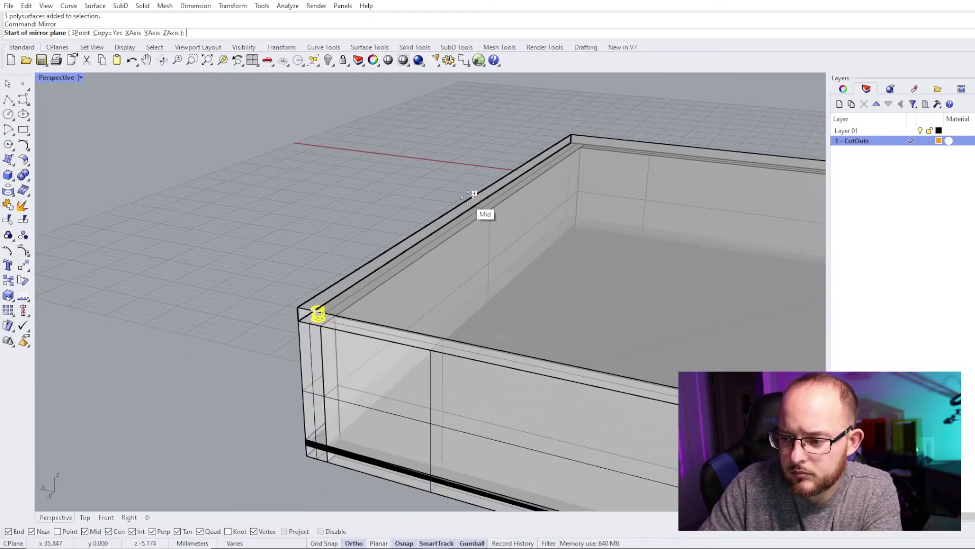
click(473, 192)
click(345, 149)
key(Escape)
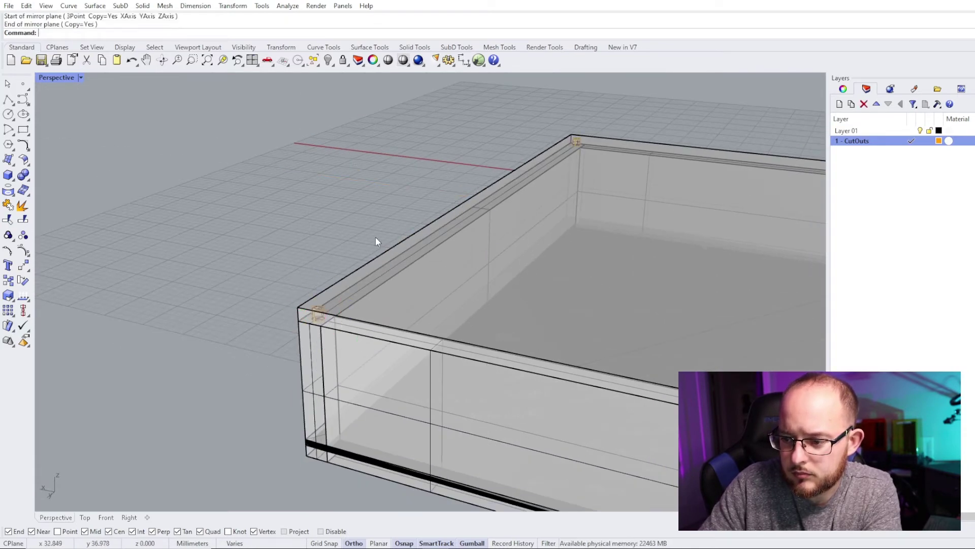
- Mirror the cylinder sets at both corners across the frame's centre line to the two corners on the opposite side
right_drag(377, 242, 342, 276)
scroll(351, 255, up, 5)
drag(329, 196, 414, 279)
scroll(345, 393, down, 10)
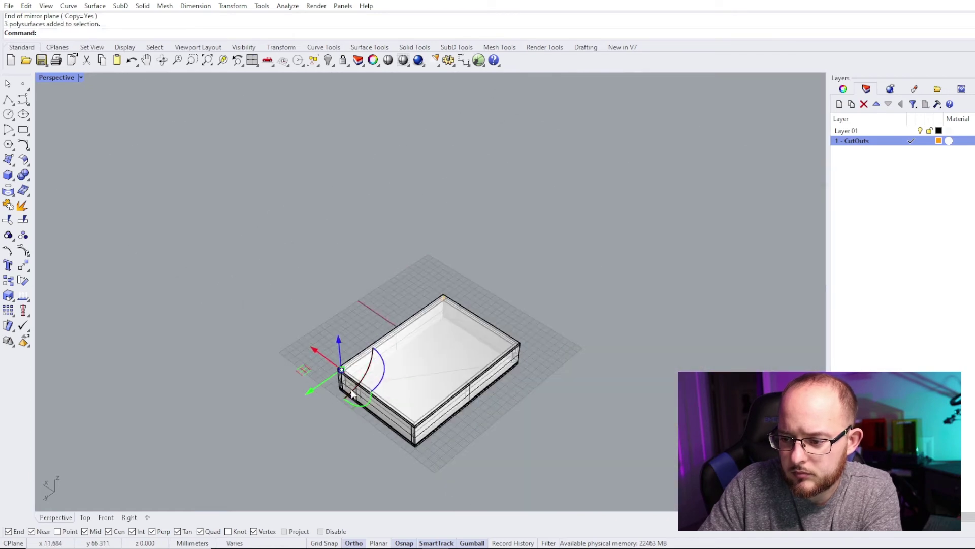
scroll(441, 292, up, 8)
scroll(444, 309, up, 3)
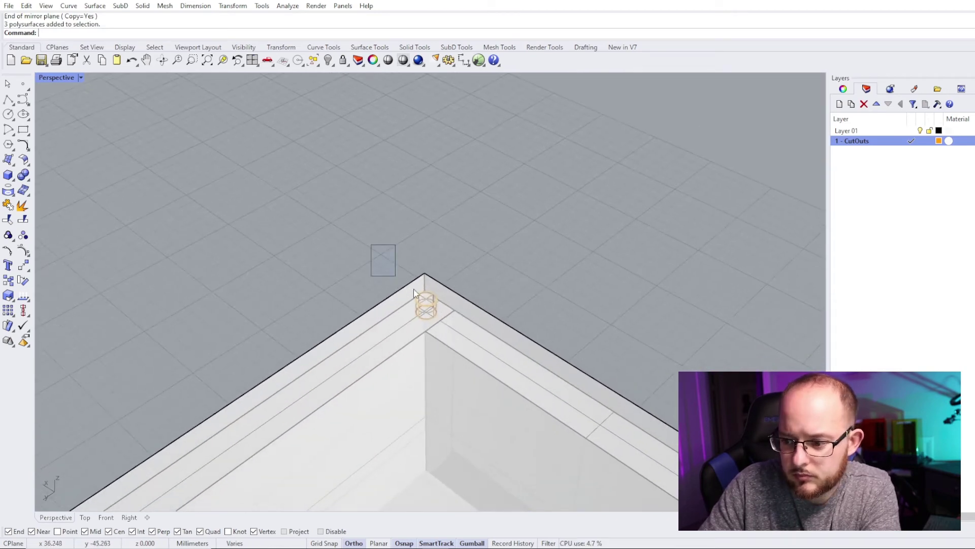
shift+drag(414, 289, 486, 354)
scroll(415, 226, down, 10)
right_drag(358, 370, 448, 338)
scroll(448, 337, up, 4)
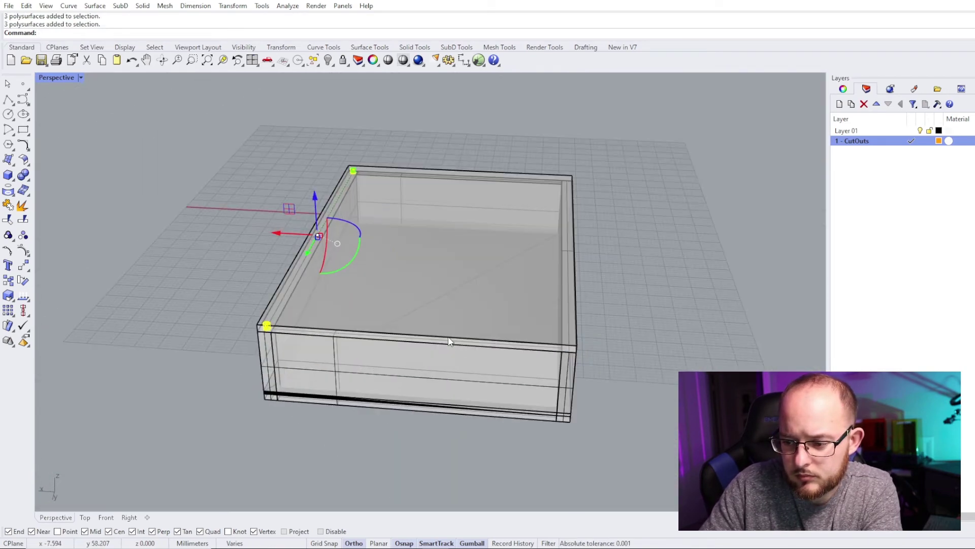
text(Mirror)
key(Return)
scroll(448, 336, up, 6)
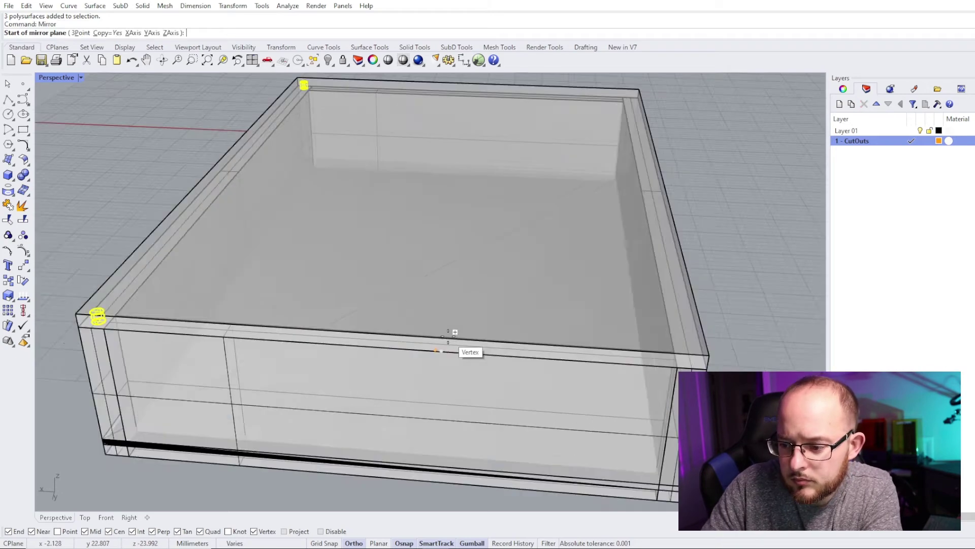
scroll(448, 336, up, 8)
scroll(548, 293, down, 8)
right_drag(529, 283, 531, 259)
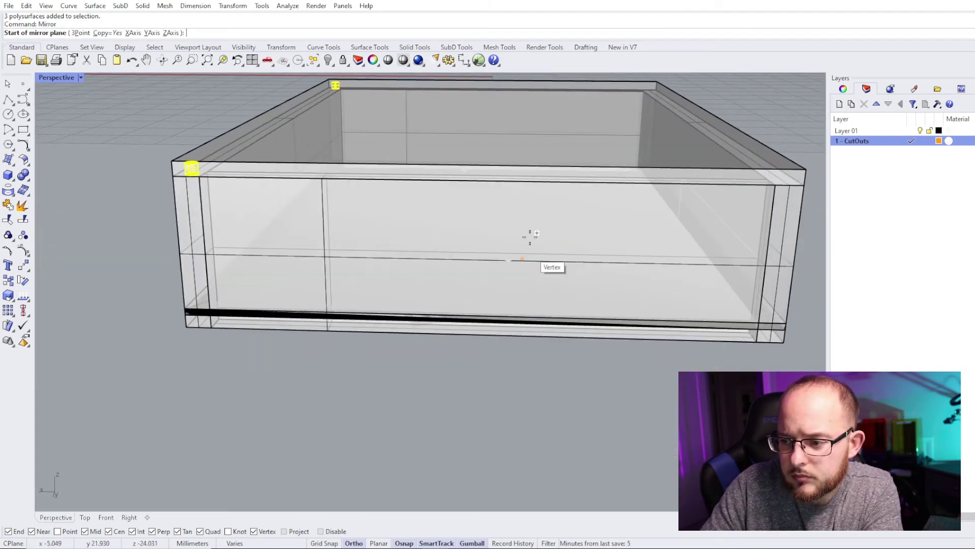
click(478, 161)
scroll(479, 159, down, 5)
right_drag(478, 159, 410, 304)
click(279, 395)
- Boolean Difference the enlarged cylinders at the four corners from the back plate, with DeleteInput set to No
scroll(452, 224, up, 5)
right_drag(416, 234, 453, 251)
scroll(518, 287, down, 7)
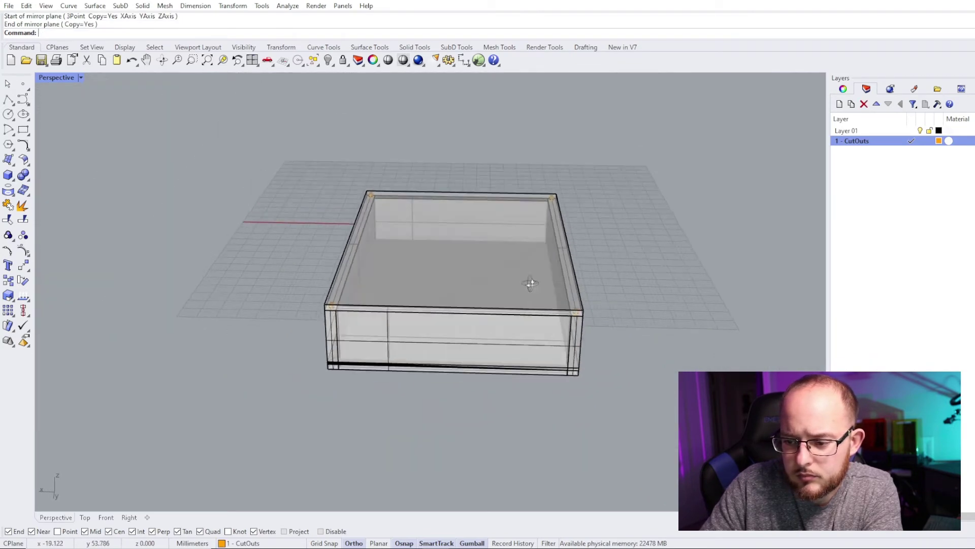
right_drag(531, 283, 531, 244)
scroll(368, 286, up, 8)
scroll(312, 339, up, 2)
click(300, 301)
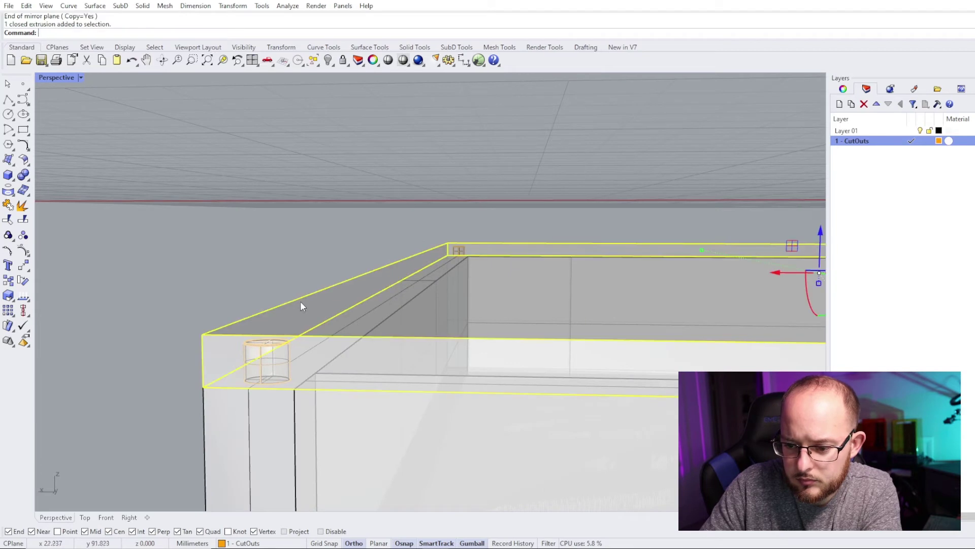
click(23, 175)
click(86, 188)
click(171, 33)
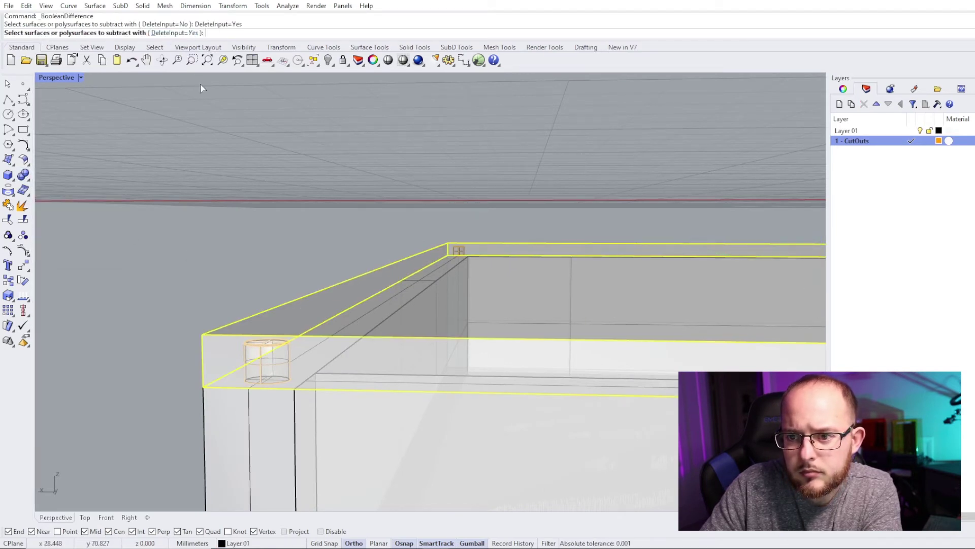
click(260, 382)
right_drag(260, 381, 412, 316)
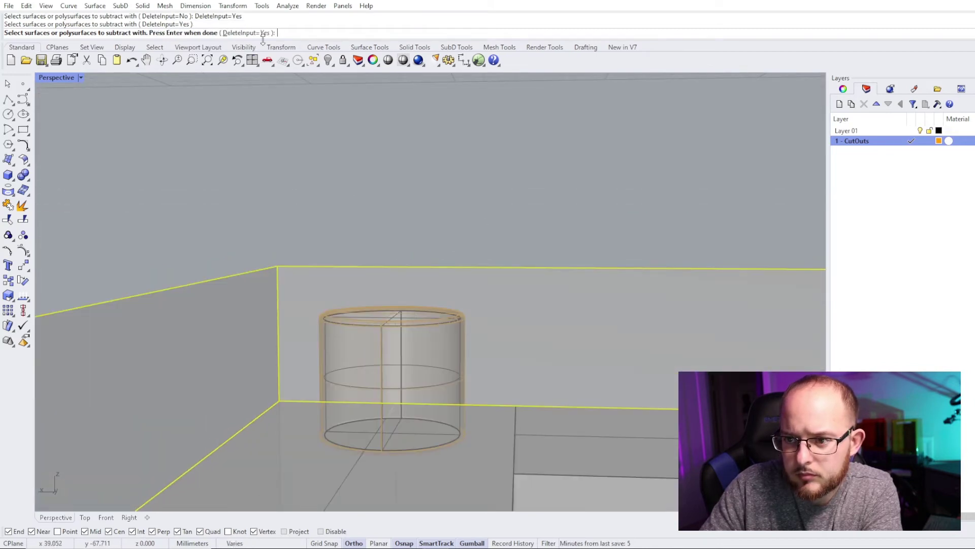
click(247, 34)
scroll(464, 349, up, 3)
click(465, 297)
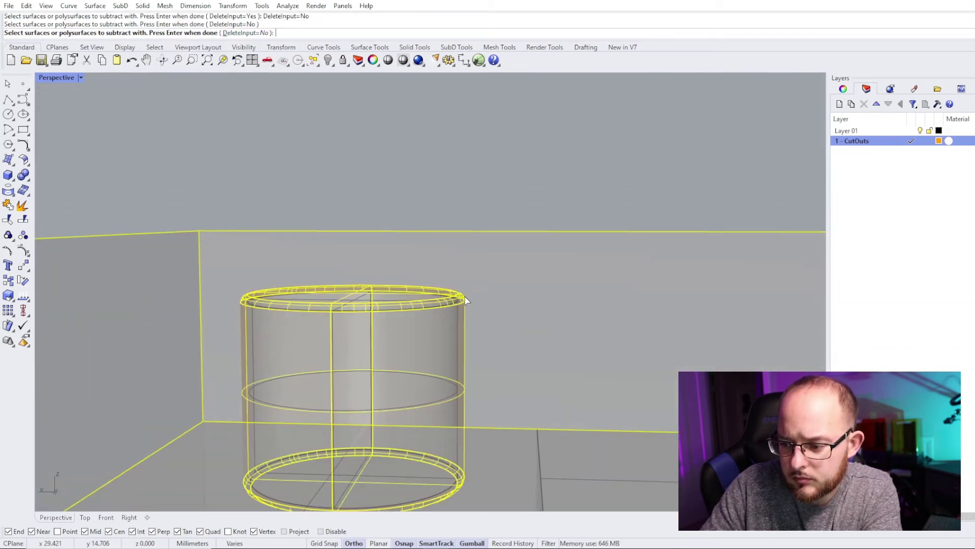
scroll(255, 276, down, 15)
scroll(429, 306, up, 2)
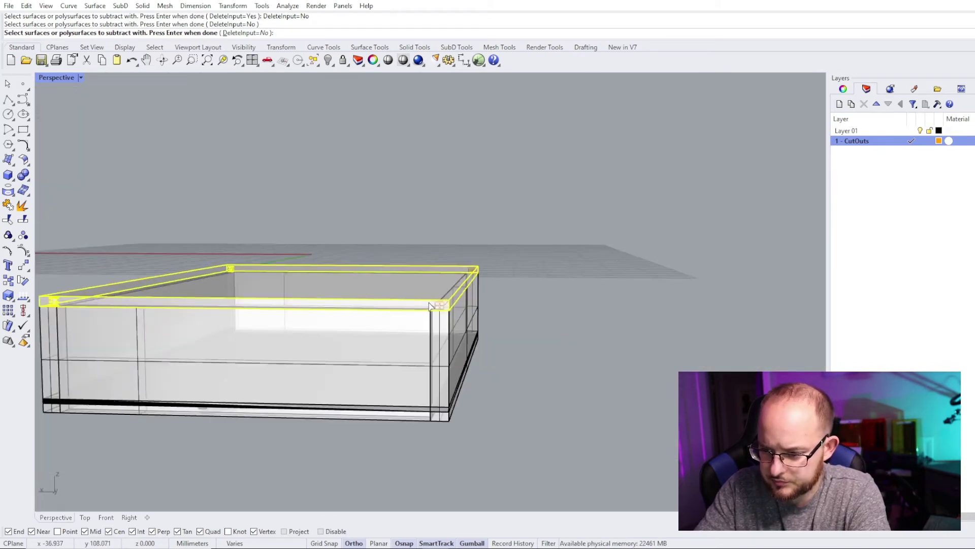
scroll(429, 305, up, 6)
click(530, 313)
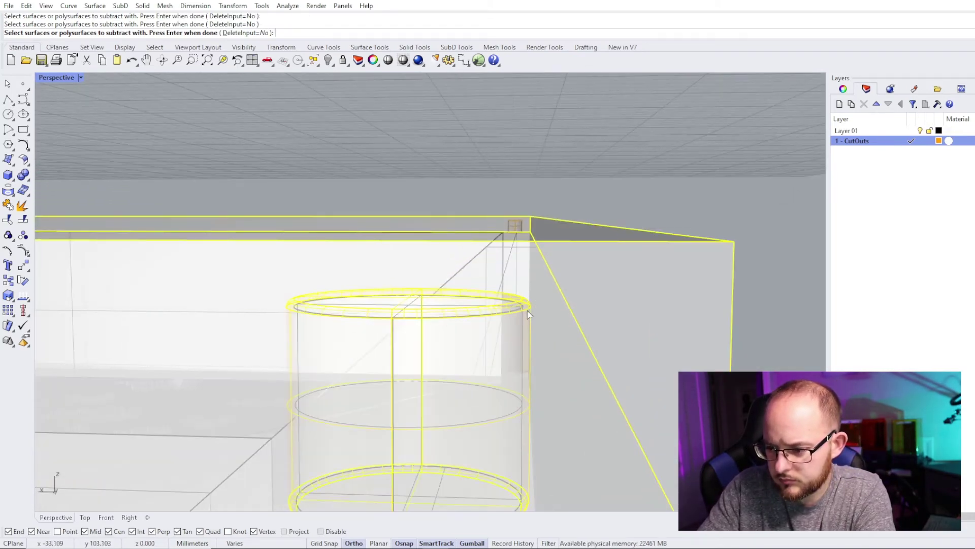
scroll(523, 266, down, 4)
scroll(523, 239, up, 8)
scroll(522, 230, up, 6)
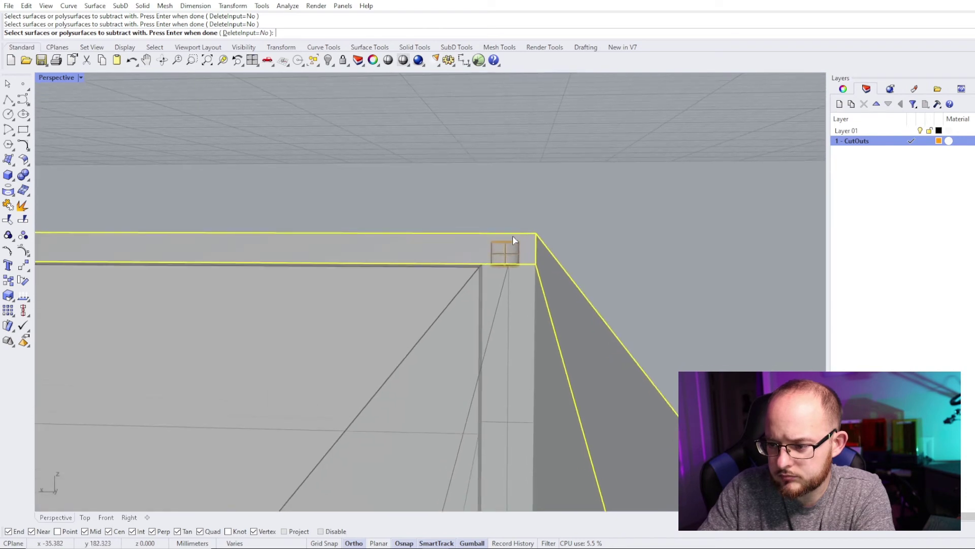
scroll(517, 248, up, 4)
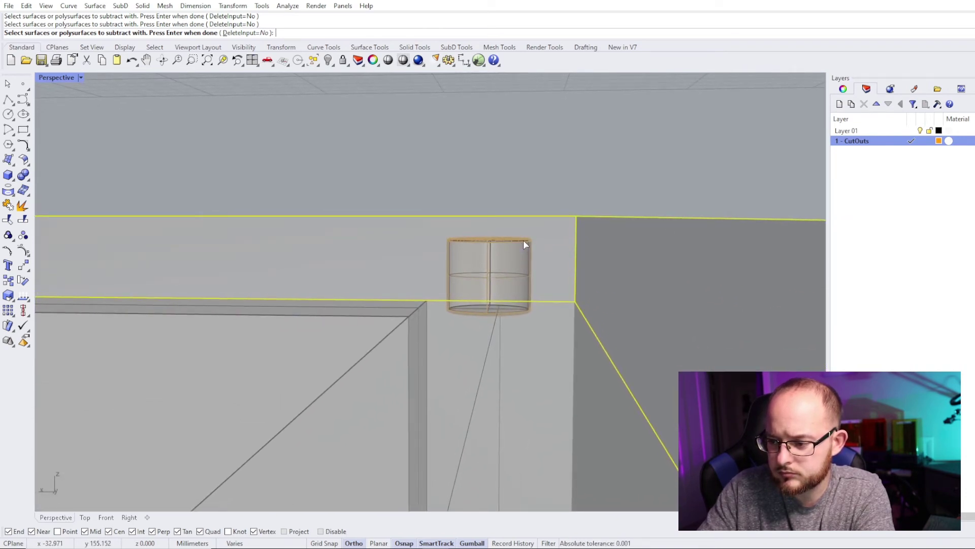
click(524, 244)
click(552, 288)
key(Return)
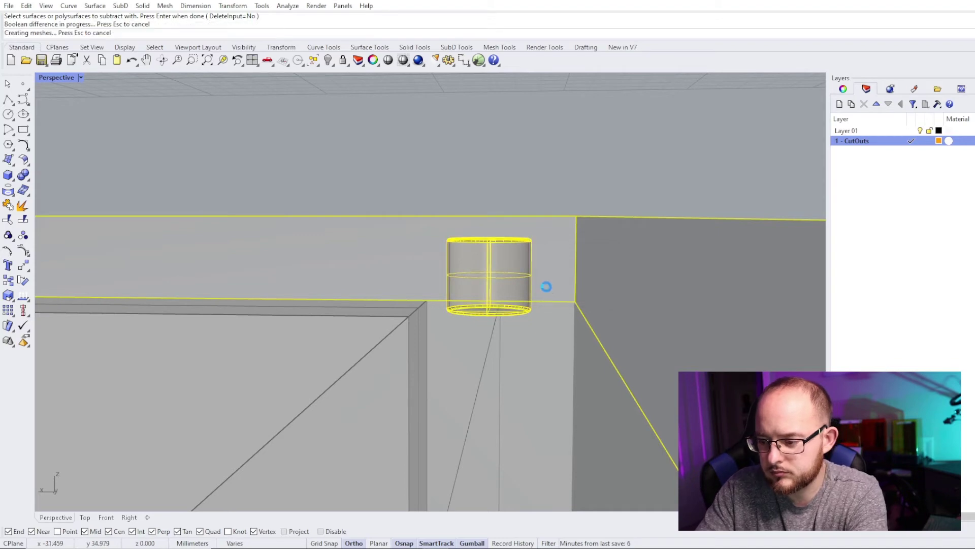
- Make Layer 01 the current layer and turn off the 1 - CutOuts layer
scroll(533, 264, down, 1)
scroll(541, 254, down, 8)
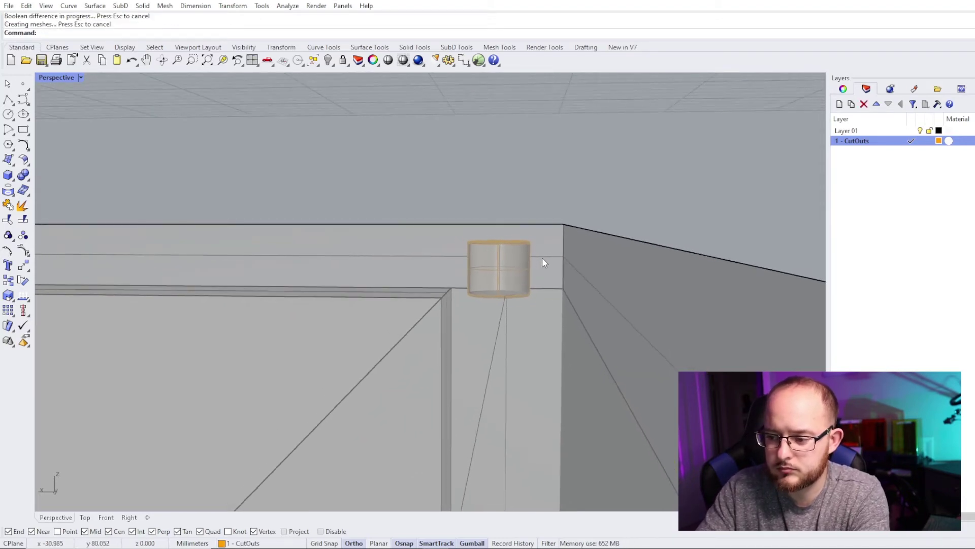
scroll(510, 292, down, 3)
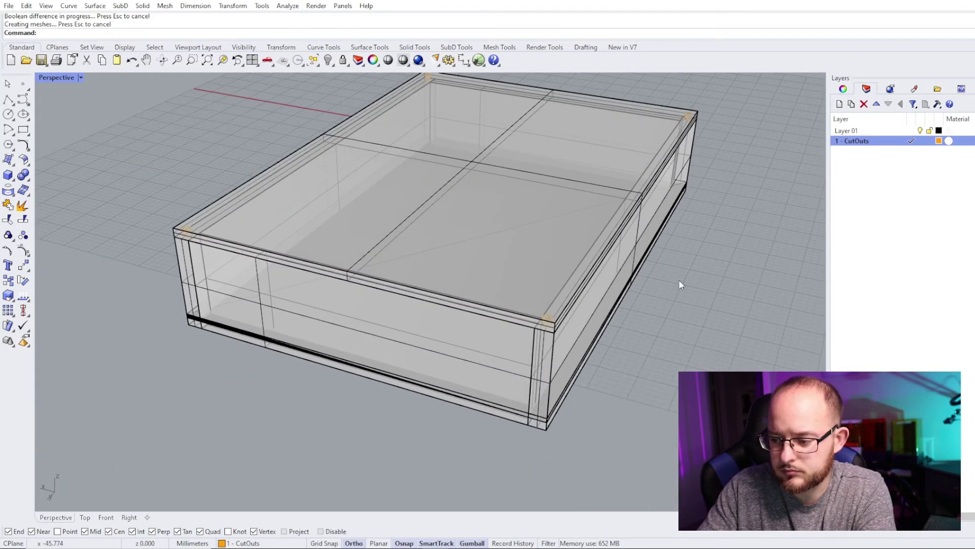
click(912, 166)
click(912, 134)
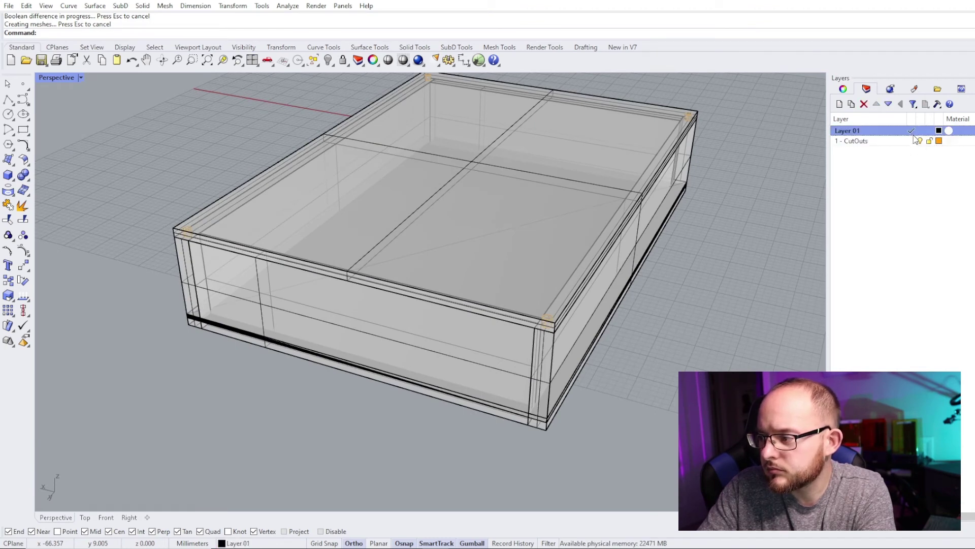
click(923, 142)
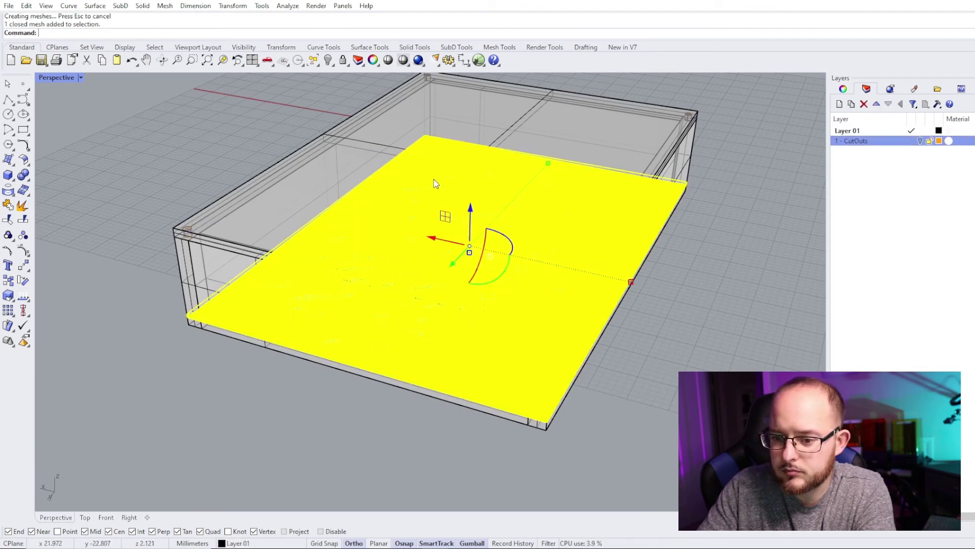
- Hide the back plate to expose the corner pegs on the frame
scroll(222, 191, up, 5)
shift+click(160, 216)
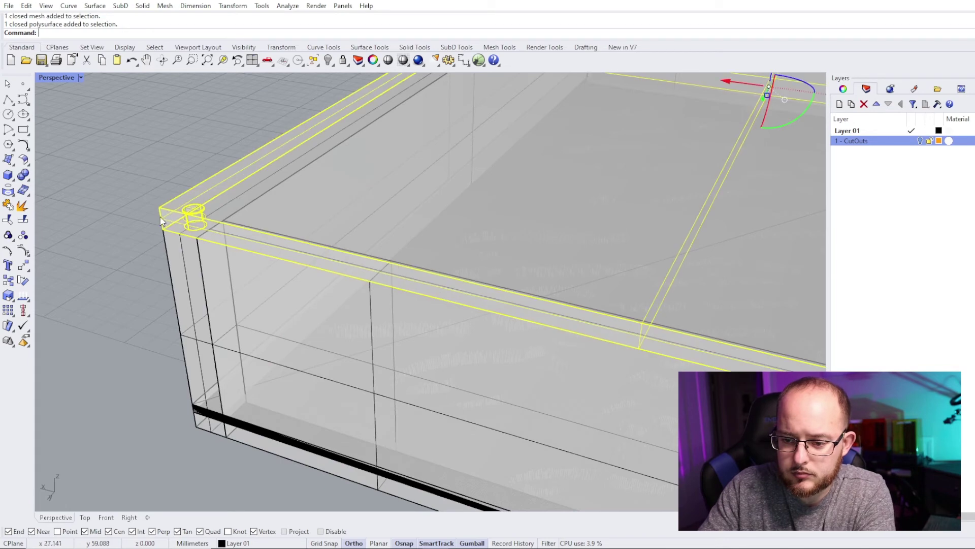
key(ctrl+h)
- Delete one of the overlapping duplicate peg cylinders at each of the two corners on the originally pegged side
scroll(168, 206, up, 5)
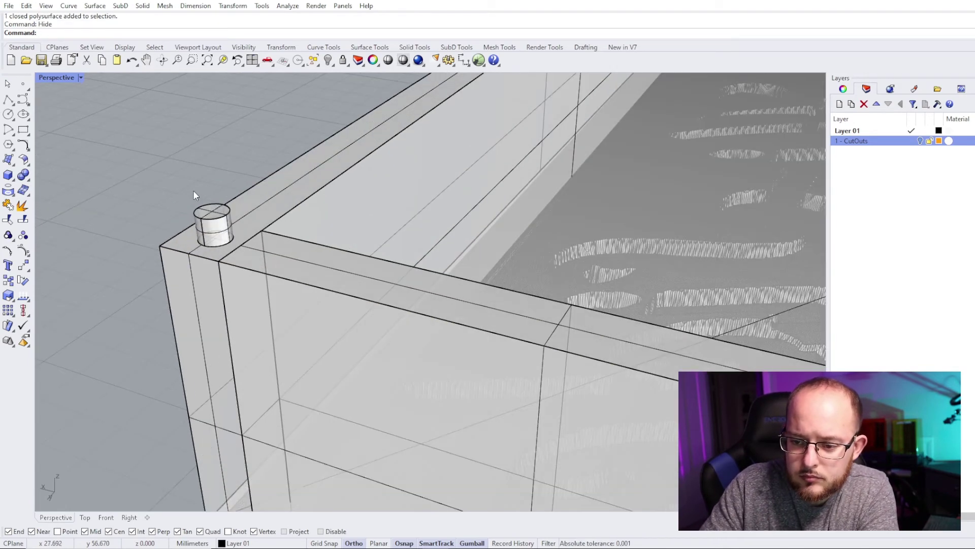
click(202, 206)
click(237, 236)
key(Delete)
scroll(256, 315, down, 5)
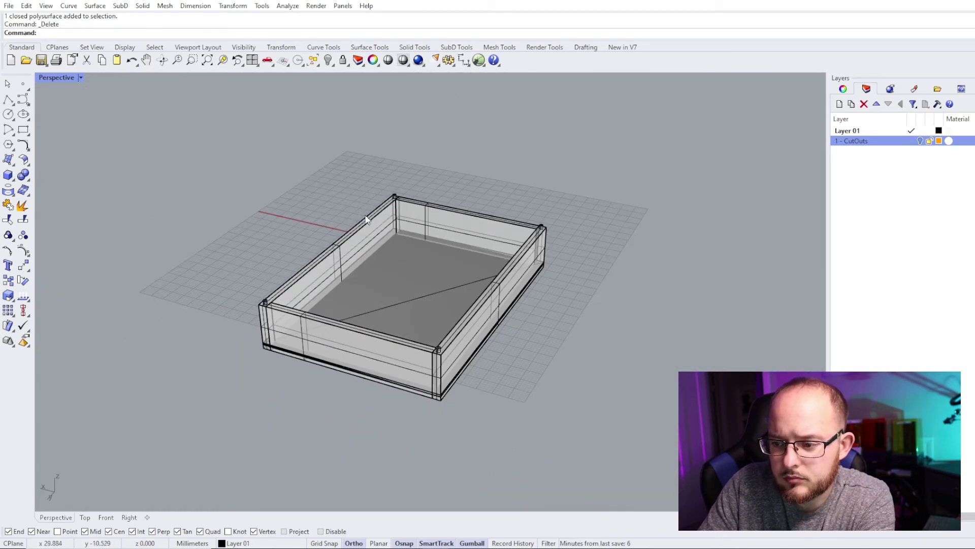
scroll(375, 220, up, 8)
click(356, 296)
click(396, 318)
key(Delete)
scroll(341, 290, down, 8)
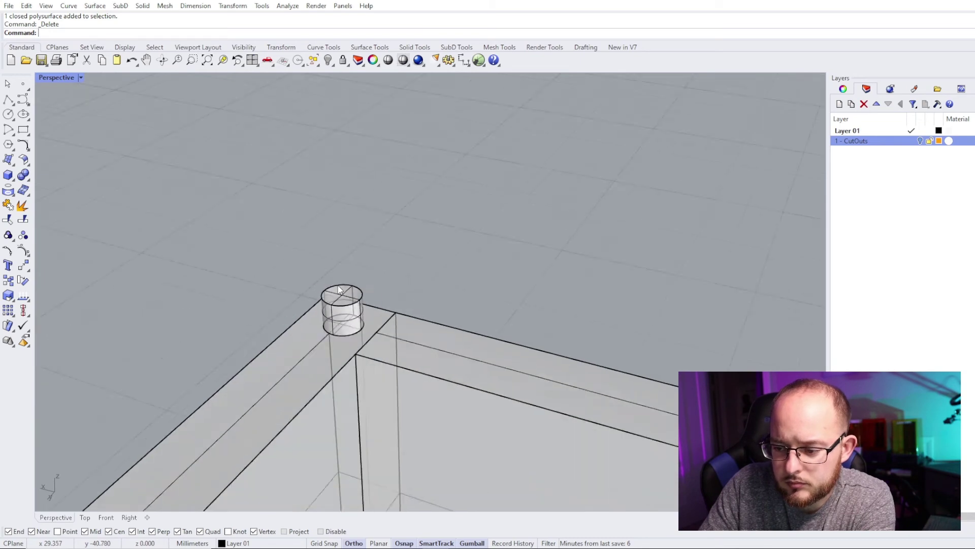
- Delete the duplicate overlapping peg cylinders at the two corners on the opposite side of the frame
scroll(549, 348, up, 8)
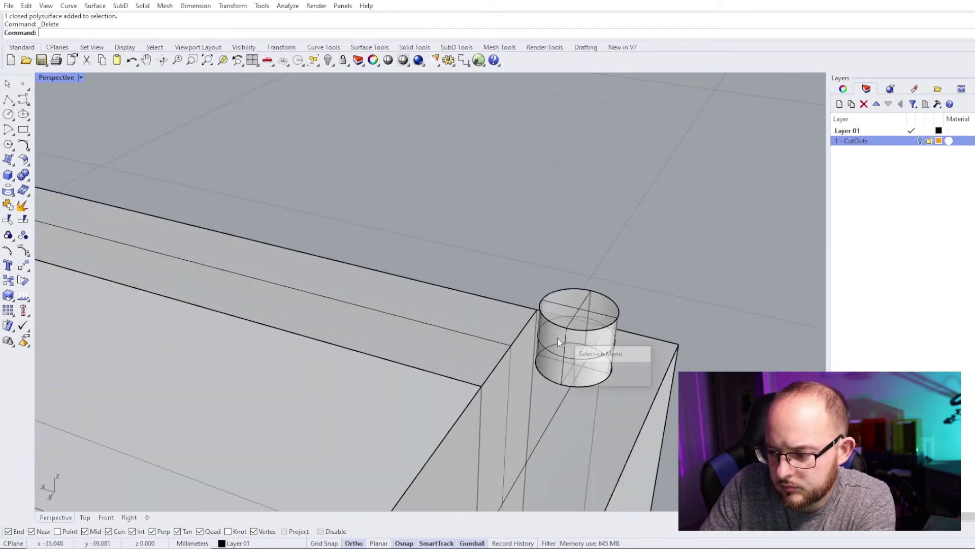
scroll(535, 303, down, 5)
scroll(422, 469, up, 5)
scroll(551, 288, down, 1)
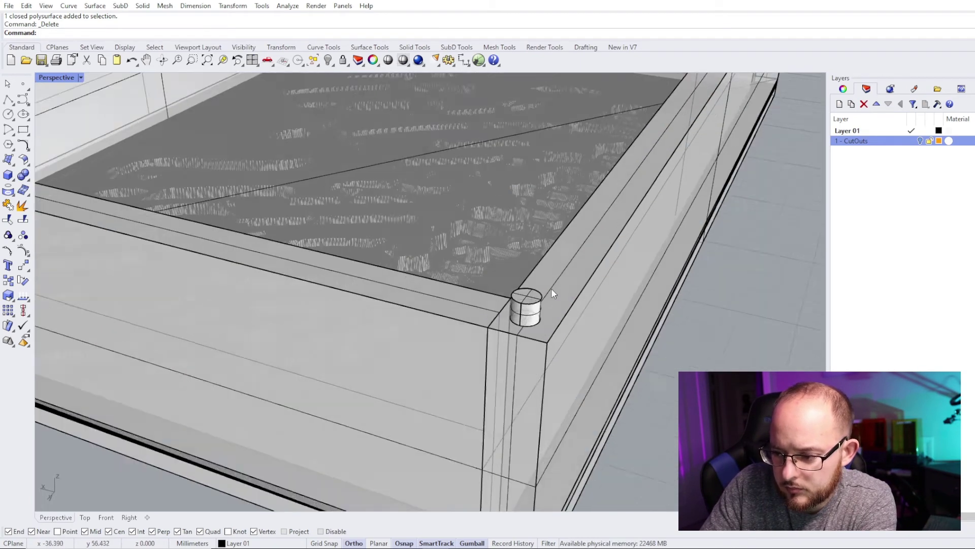
scroll(550, 288, up, 2)
click(529, 315)
key(Escape)
mouse_move(529, 315)
right_down()
mouse_move(640, 340)
mouse_move(622, 297)
mouse_move(522, 318)
right_up()
scroll(564, 269, up, 5)
click(510, 258)
click(551, 288)
- Show the hidden back plate again and inspect it seated over the corner pegs from several angles
scroll(552, 295, down, 5)
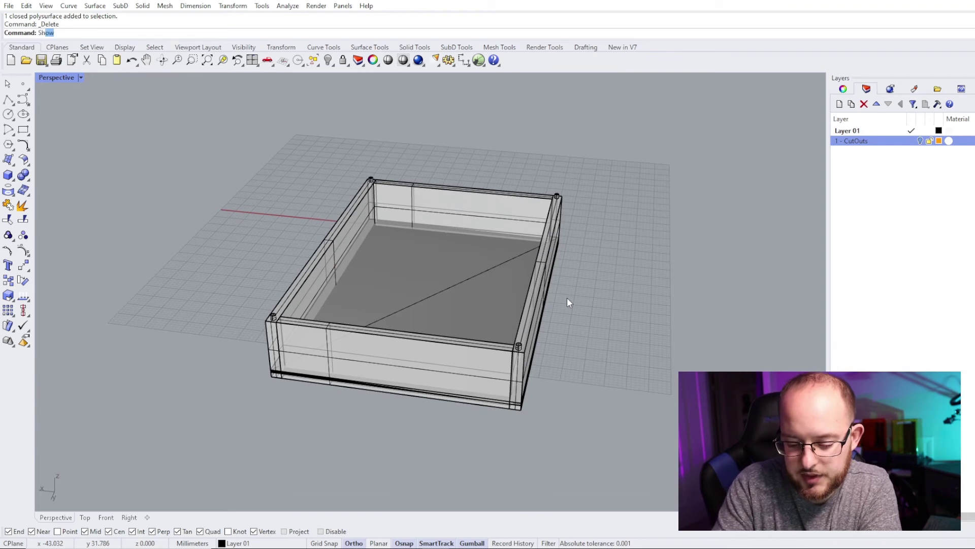
key(Return)
right_drag(524, 194, 532, 221)
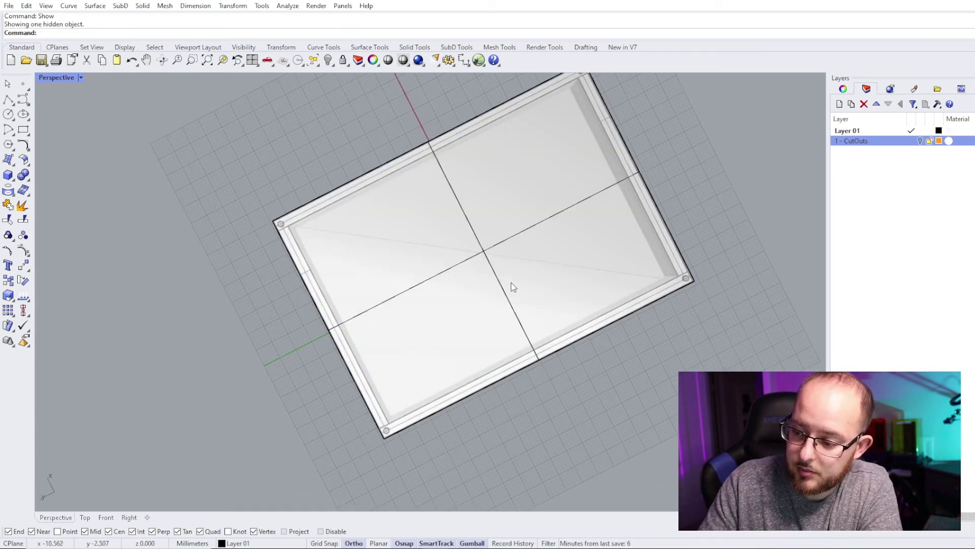
right_drag(510, 283, 466, 196)
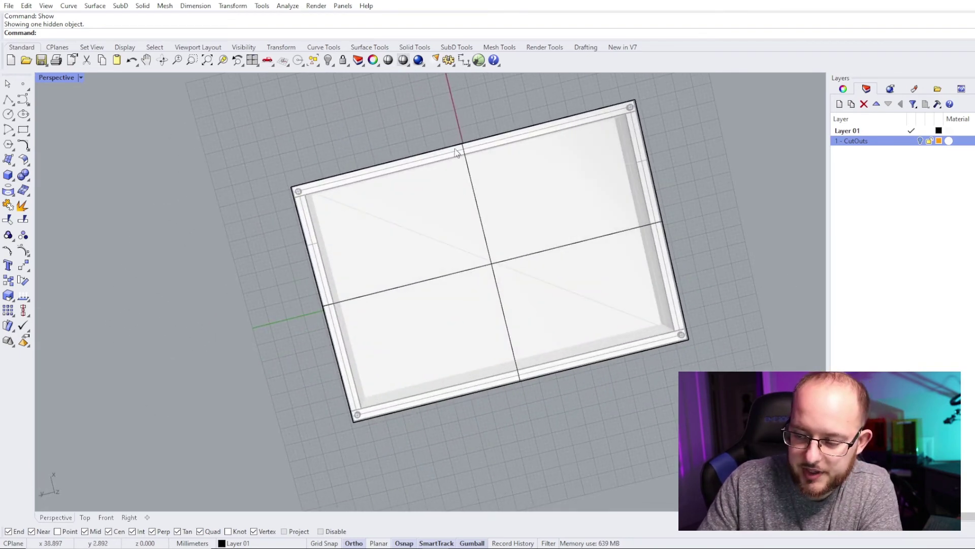
right_drag(455, 150, 692, 135)
scroll(490, 169, up, 6)
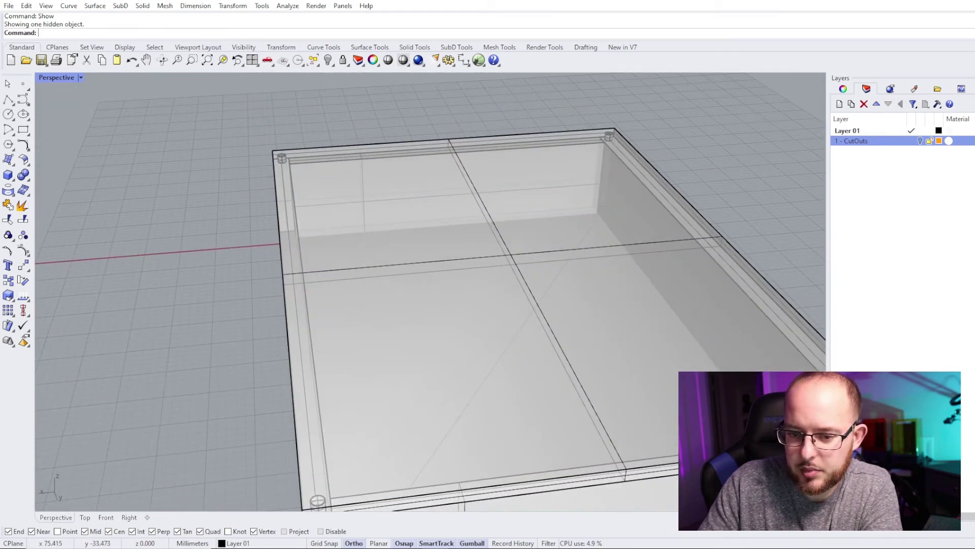
- Draw a vertical cylinder centred on the midpoint of the back plate's long edge, extending down to the frame's opposite face
click(16, 183)
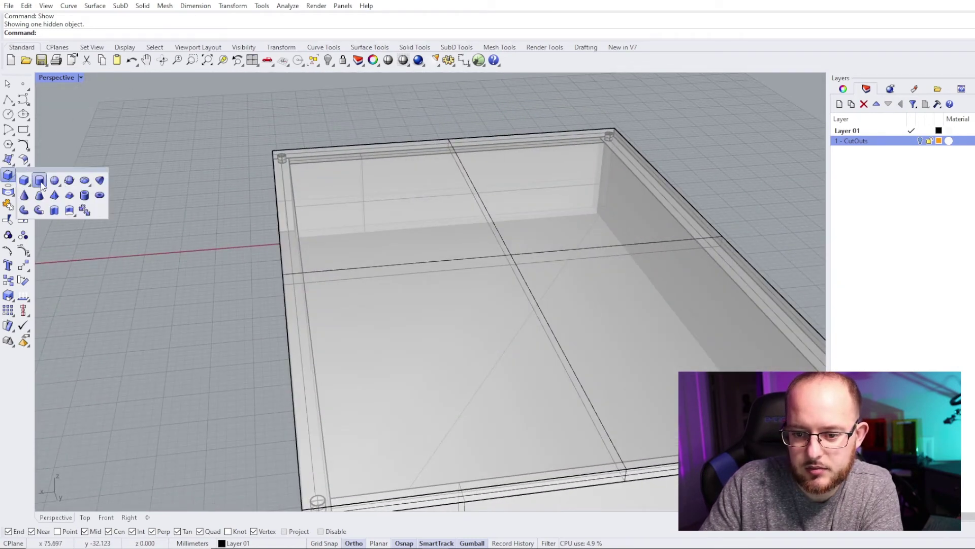
click(40, 181)
scroll(390, 246, down, 4)
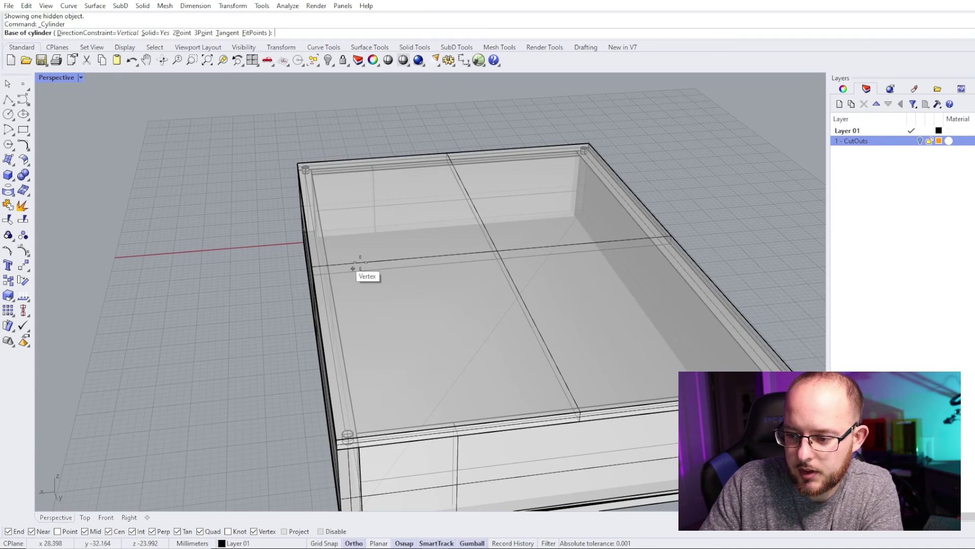
scroll(503, 279, down, 3)
scroll(381, 377, up, 10)
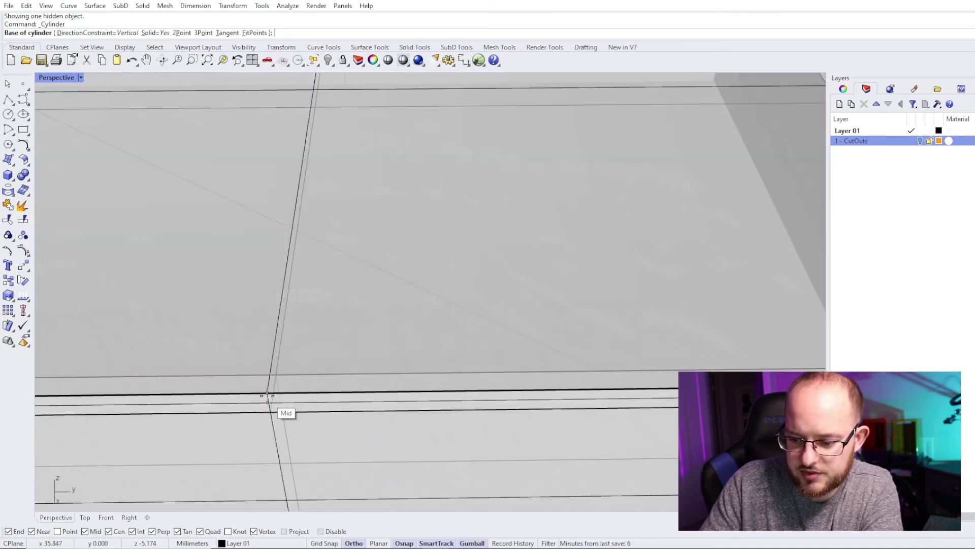
click(268, 396)
scroll(279, 366, down, 5)
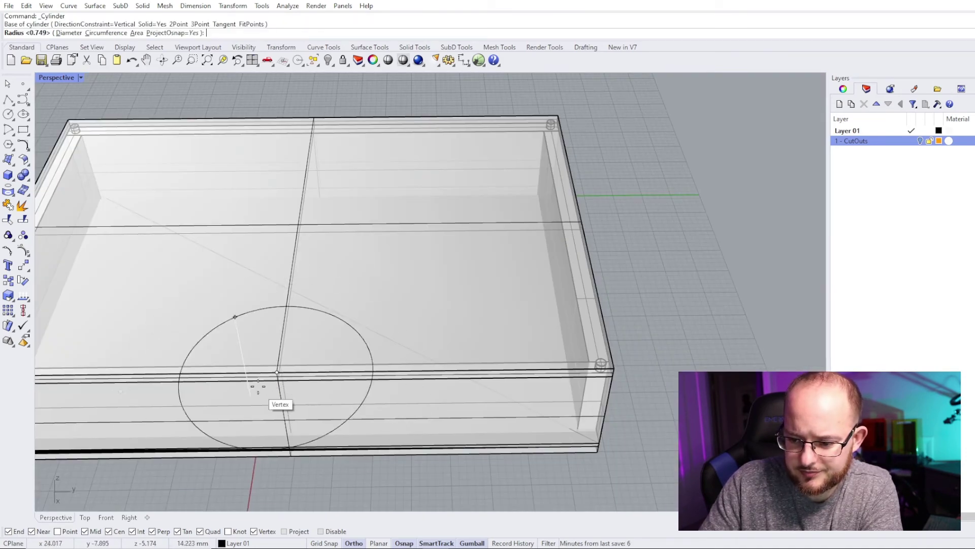
click(283, 362)
right_drag(283, 362, 255, 305)
click(258, 428)
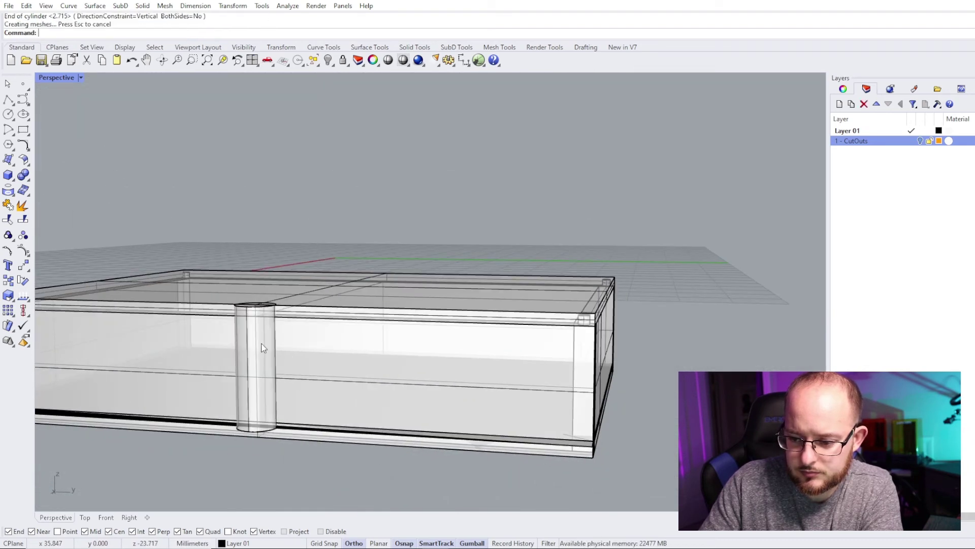
- Select the new cylinder and move it inward from the long edge along the back plate's centre line
right_drag(263, 349, 250, 401)
click(269, 300)
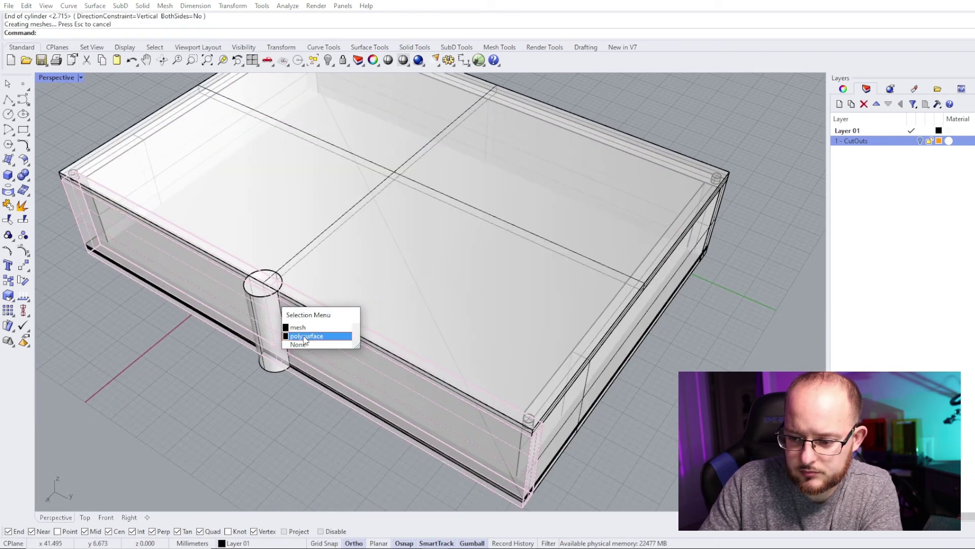
click(300, 344)
click(259, 313)
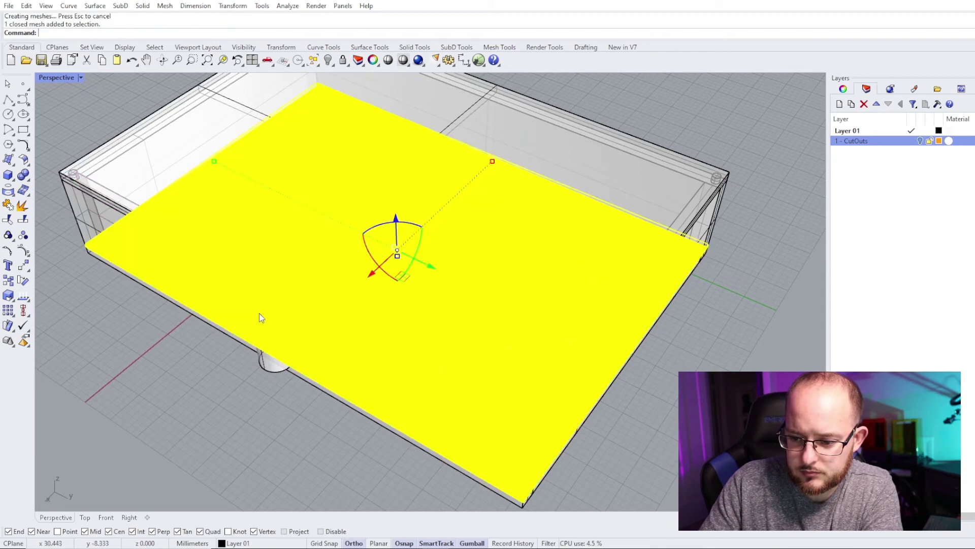
click(270, 369)
right_drag(346, 321, 294, 359)
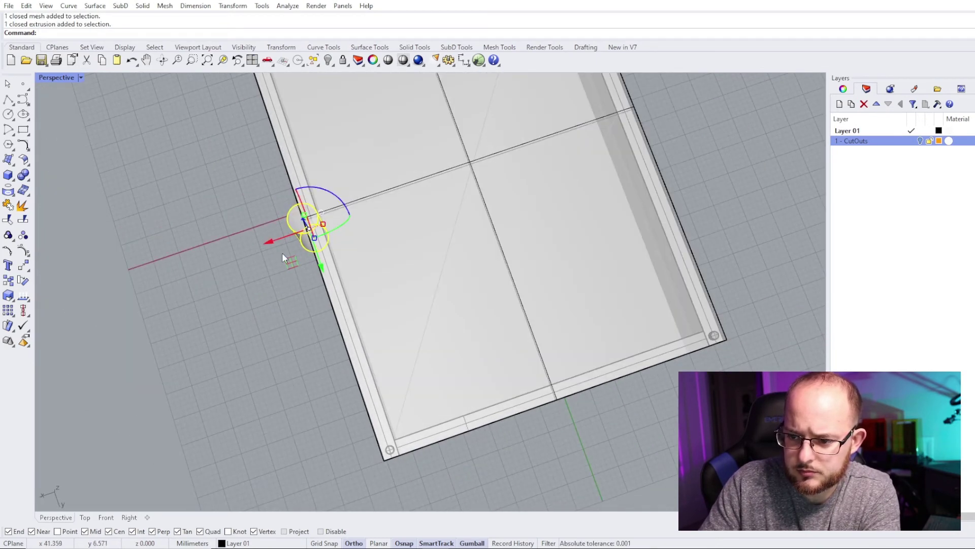
drag(276, 241, 335, 222)
right_drag(368, 257, 477, 204)
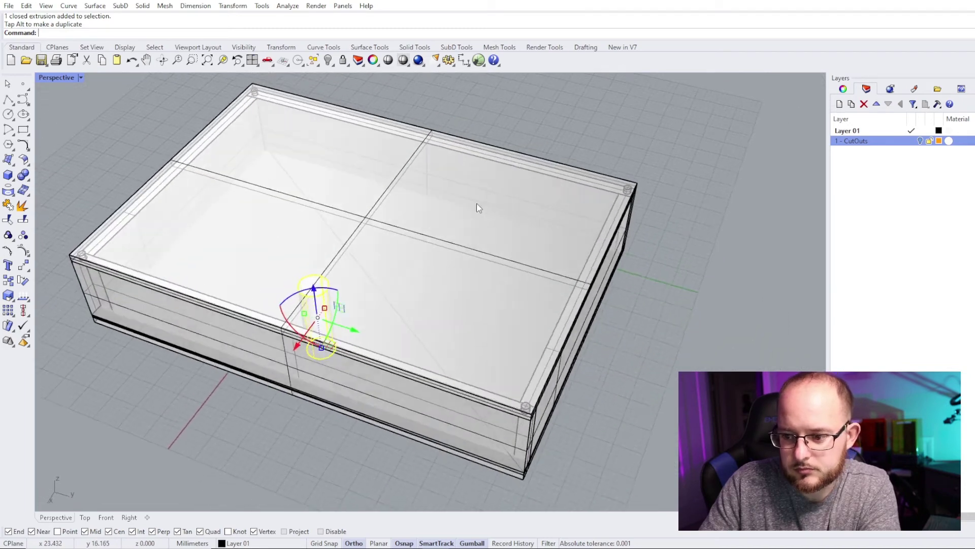
- Enlarge the cylinder with Scale by a factor of about 2.65, based on the plate's centre line at its rim
text(scale)
key(Return)
scroll(356, 269, up, 3)
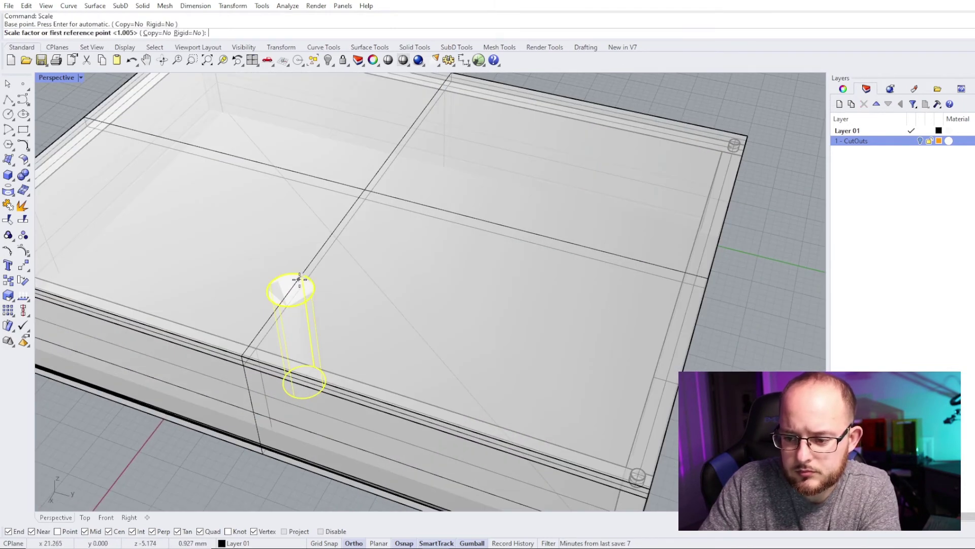
click(348, 272)
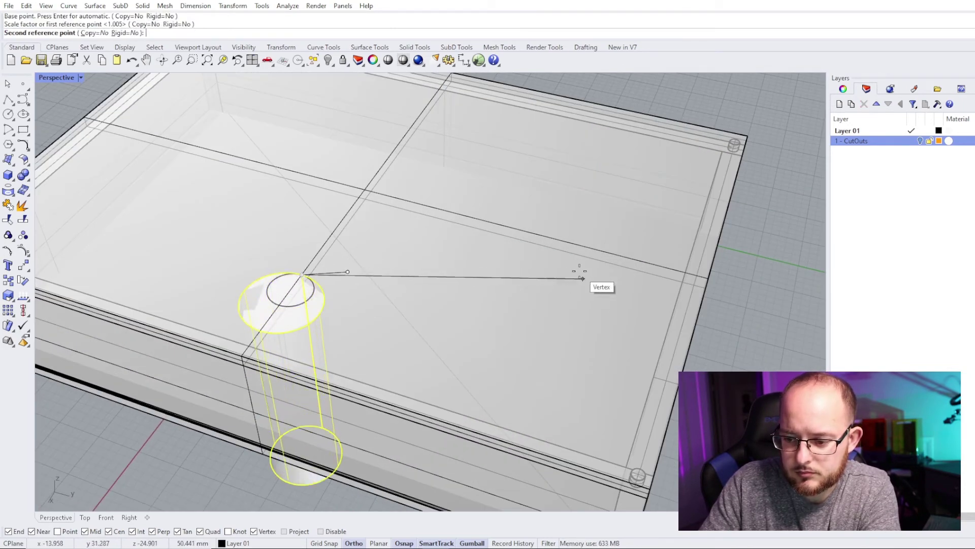
click(724, 251)
scroll(545, 260, down, 6)
right_drag(545, 261, 435, 304)
scroll(436, 304, up, 5)
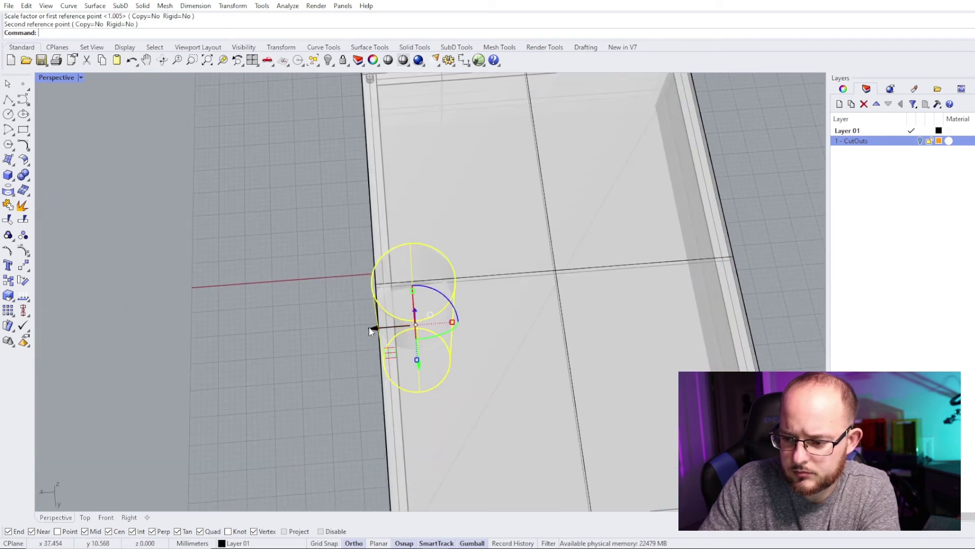
- Move the enlarged cylinder farther inward from the long edge, undoing an extra freehand shift of its position
drag(370, 328, 411, 325)
right_drag(534, 343, 565, 270)
scroll(495, 287, up, 4)
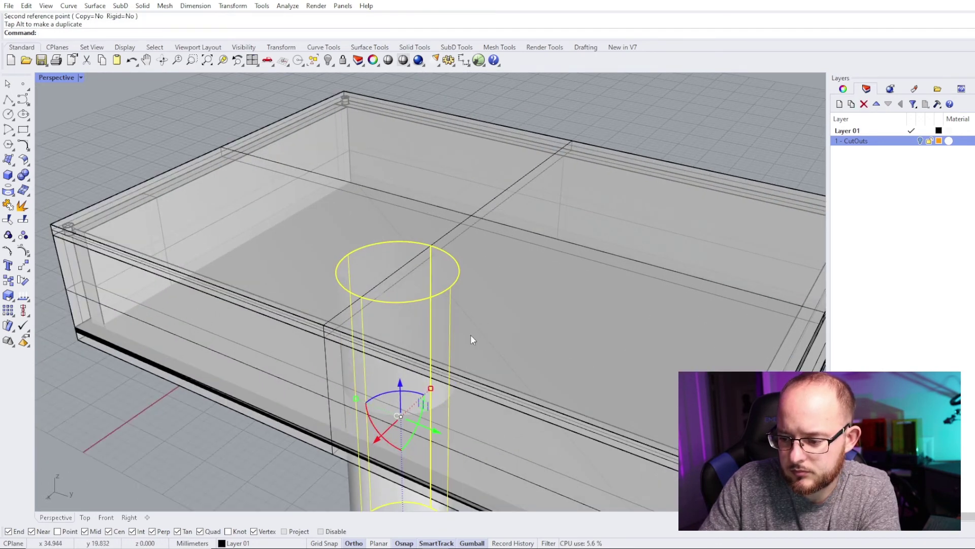
scroll(390, 324, down, 7)
scroll(402, 395, up, 4)
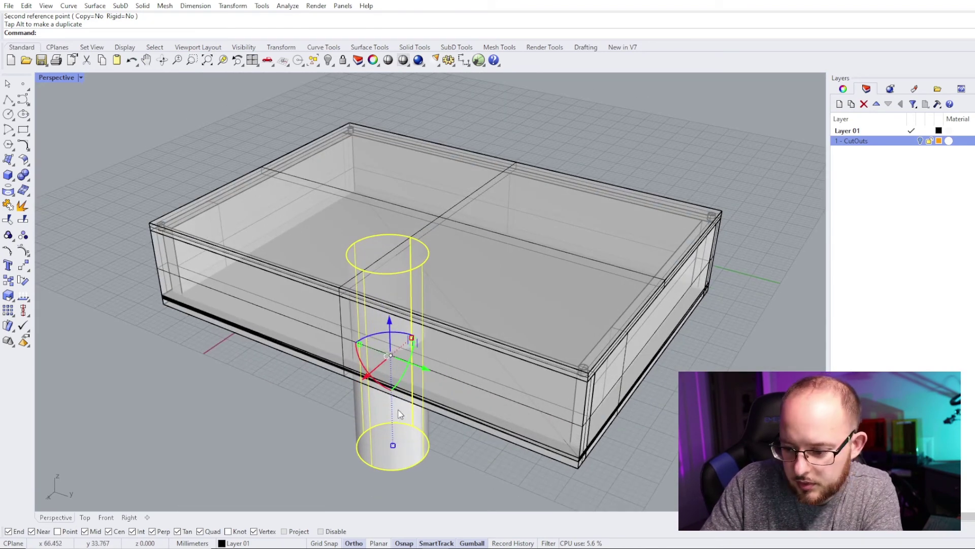
drag(387, 356, 389, 347)
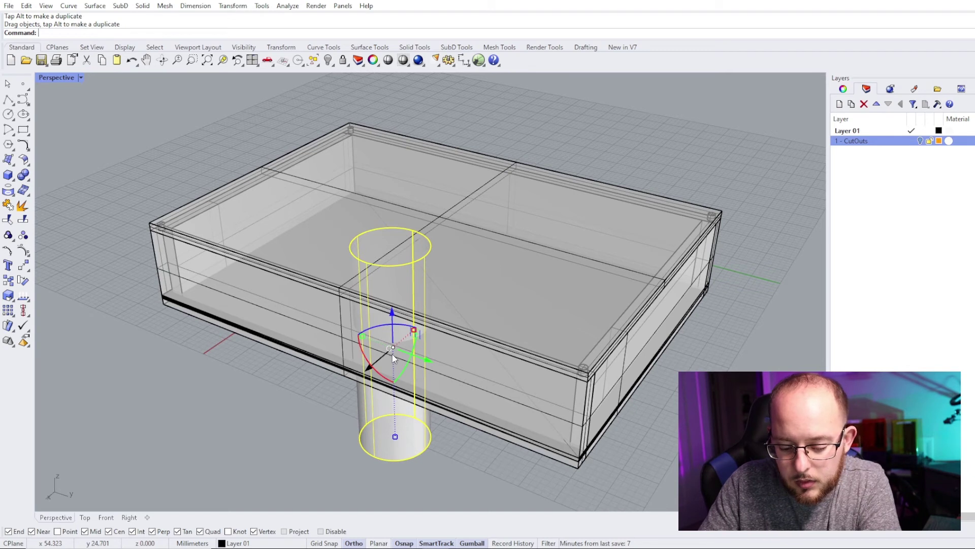
key(ctrl+z)
- Scale the cylinder down by a factor of about 0.75 from the midpoint of the opposite long edge
text(Scale)
key(Return)
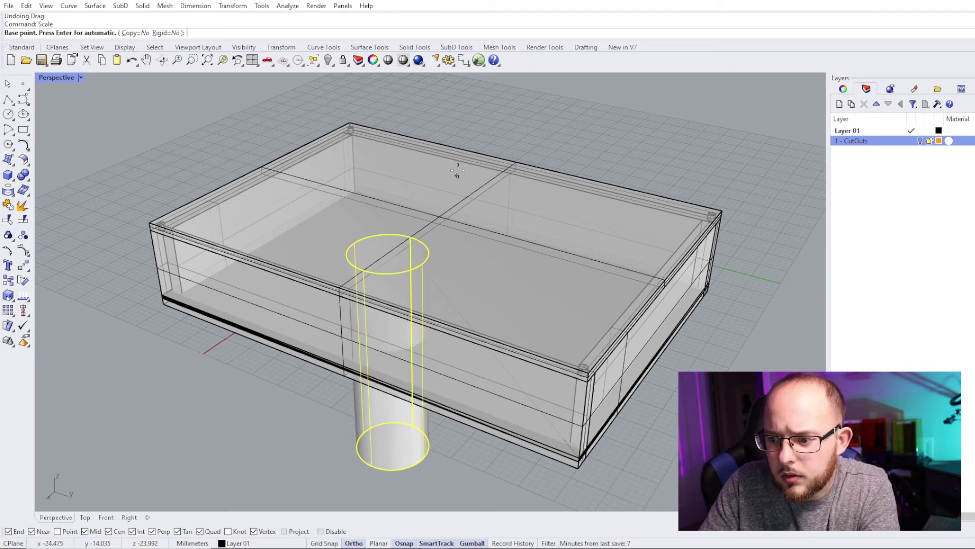
click(515, 164)
click(778, 342)
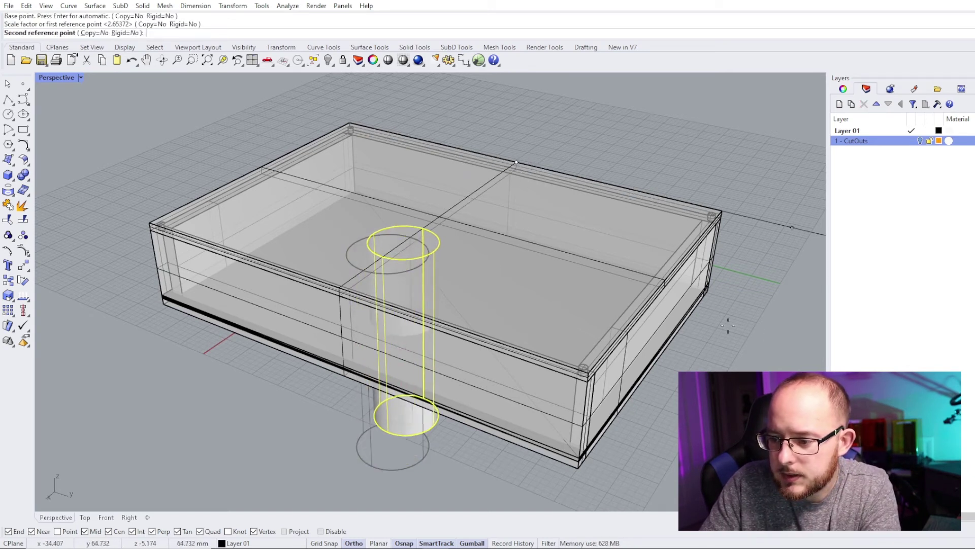
click(676, 312)
- Move the reduced cylinder back along the centre line toward the nearer long edge and clear the selection
right_drag(608, 248, 500, 315)
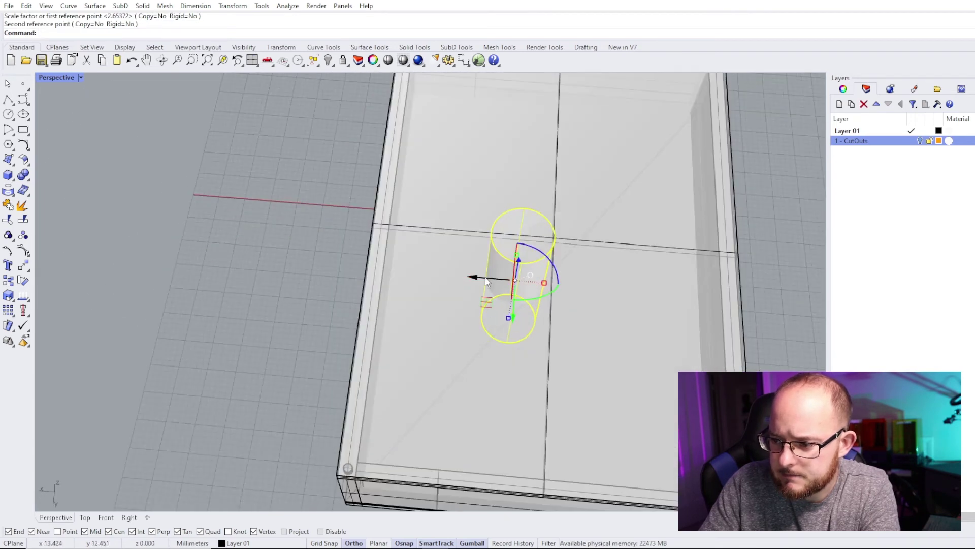
drag(486, 281, 426, 280)
right_drag(426, 280, 410, 259)
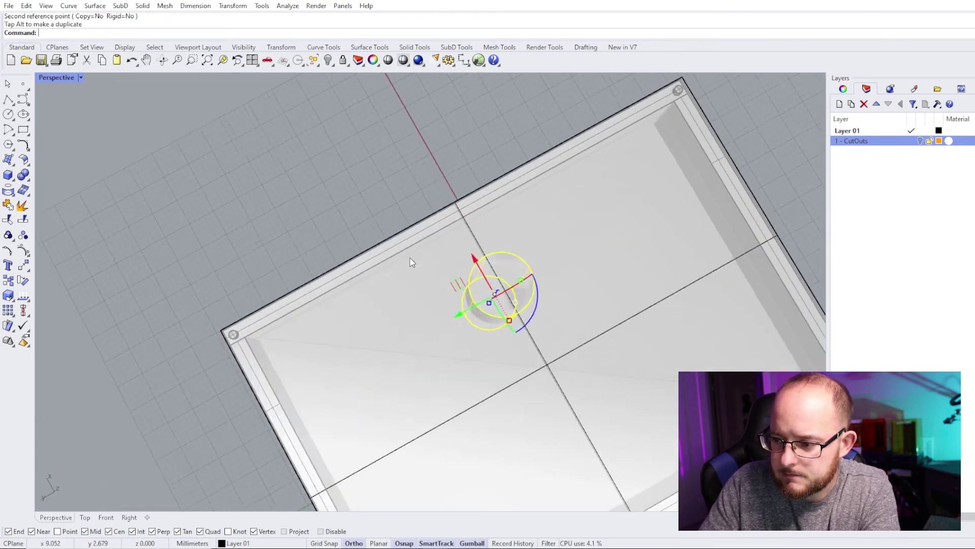
scroll(411, 262, down, 8)
right_drag(467, 325, 453, 184)
click(450, 185)
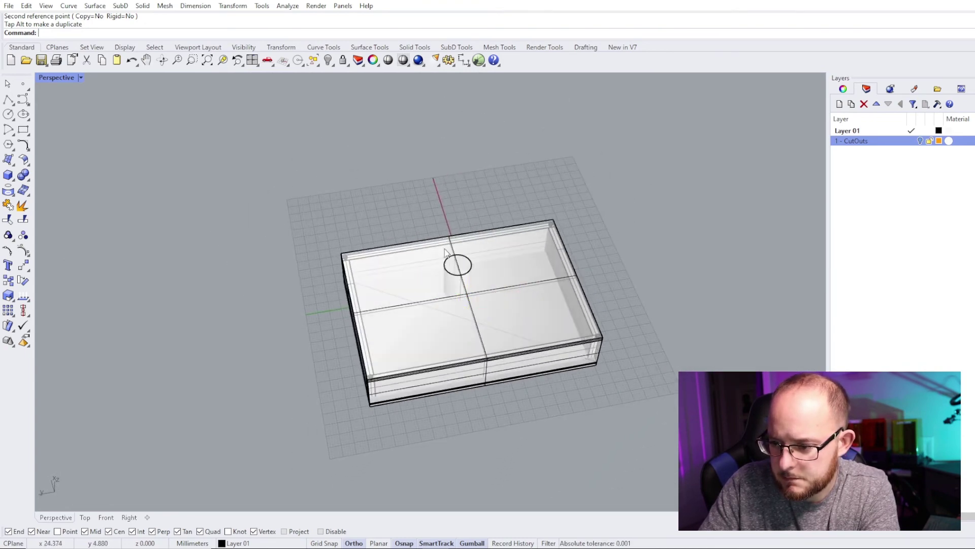
scroll(445, 249, up, 8)
click(450, 292)
key(Escape)
- Scale the cylinder down again, using the midpoint of the nearer long edge as the base point
scroll(462, 288, down, 8)
right_drag(462, 287, 460, 254)
scroll(416, 274, up, 5)
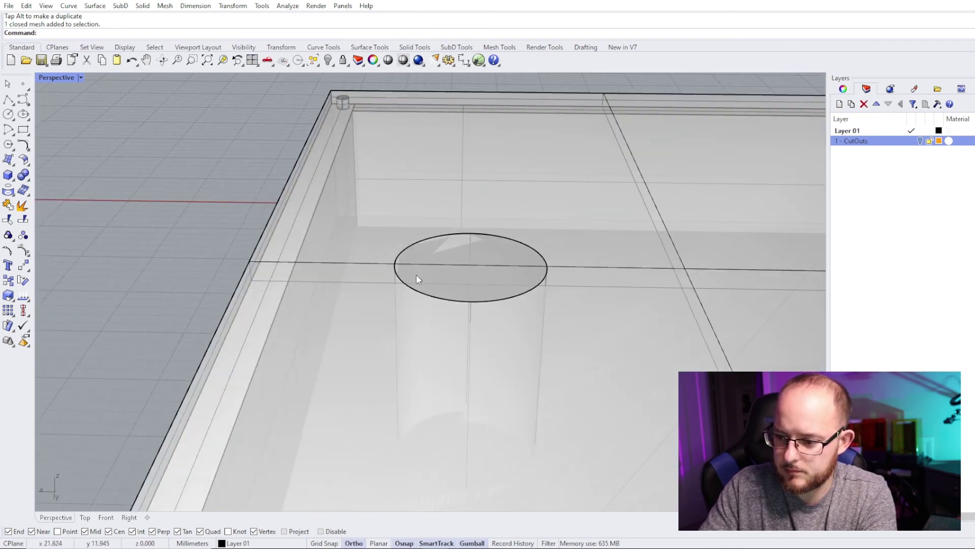
click(405, 287)
click(429, 320)
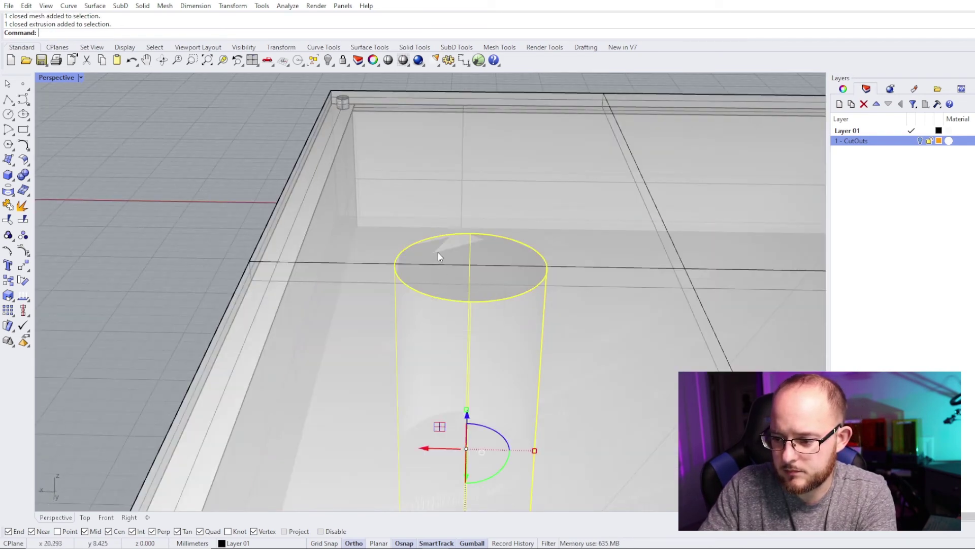
scroll(440, 256, down, 2)
text(Scale)
key(Return)
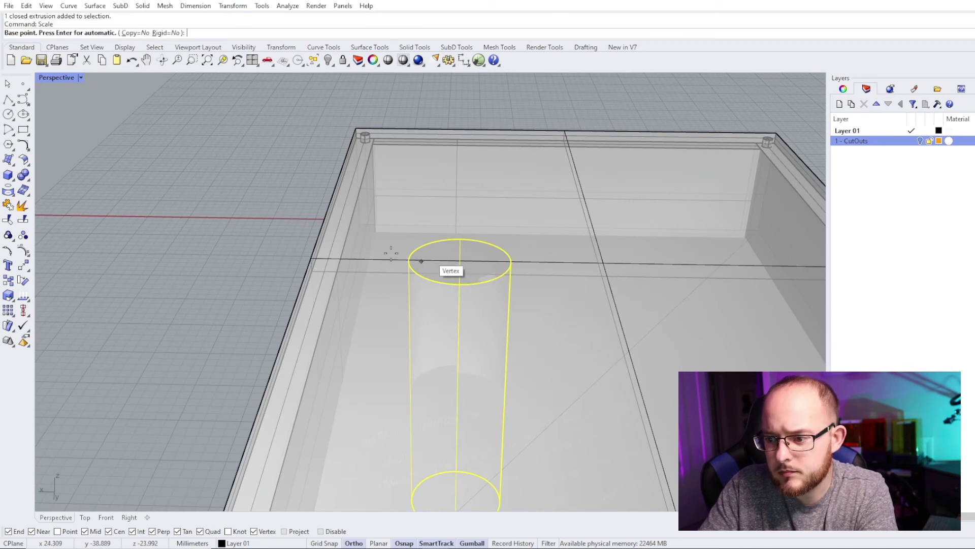
click(310, 256)
click(143, 235)
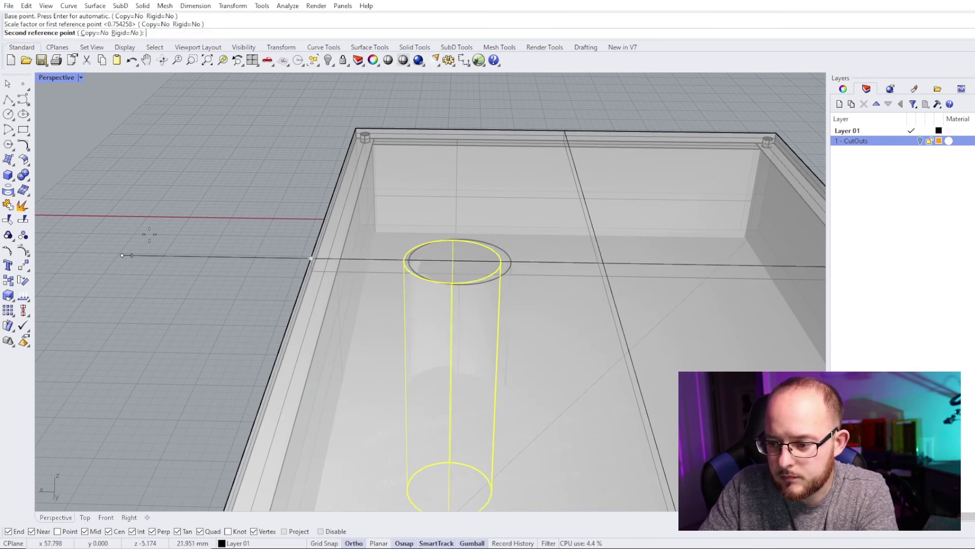
key(Escape)
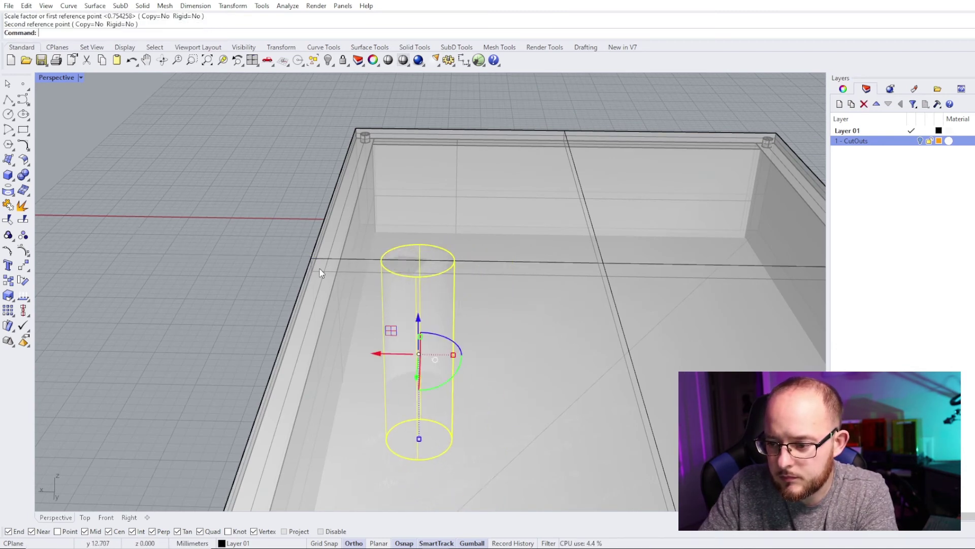
- Raise the cylinder so that it passes completely through the back plate
drag(419, 321, 439, 201)
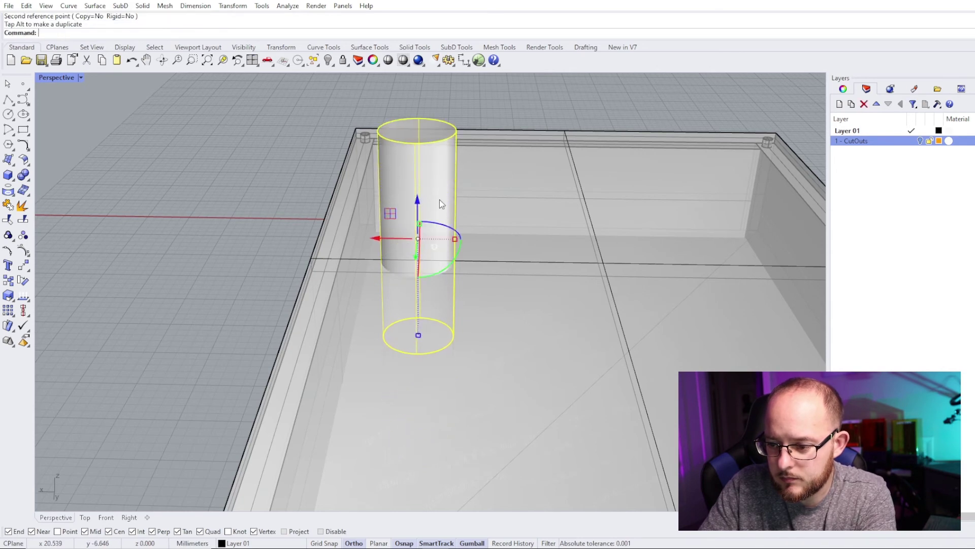
key(Escape)
scroll(452, 278, down, 4)
right_drag(484, 300, 501, 286)
- Subtract the cylinder from the back plate with Boolean Difference, deleting the input, to cut a round hole
click(501, 286)
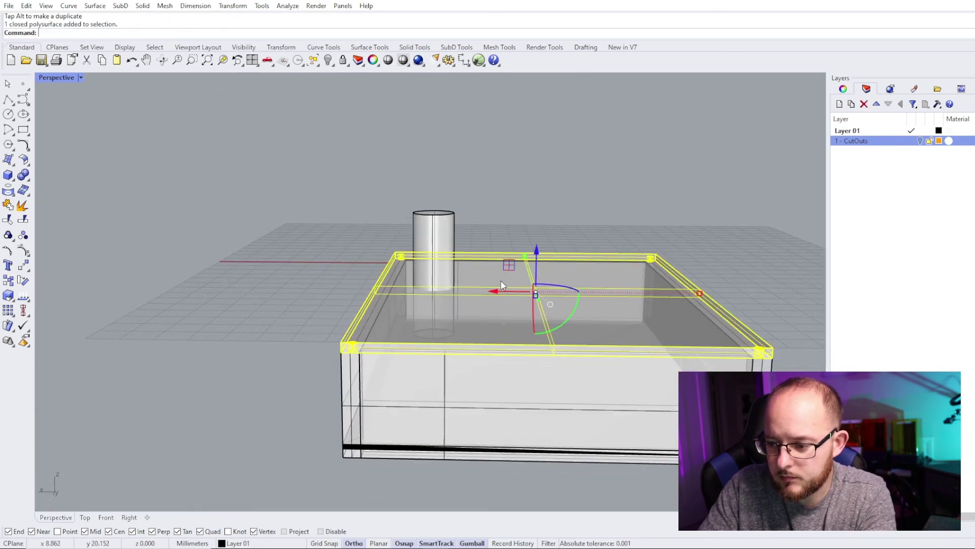
click(29, 181)
click(47, 175)
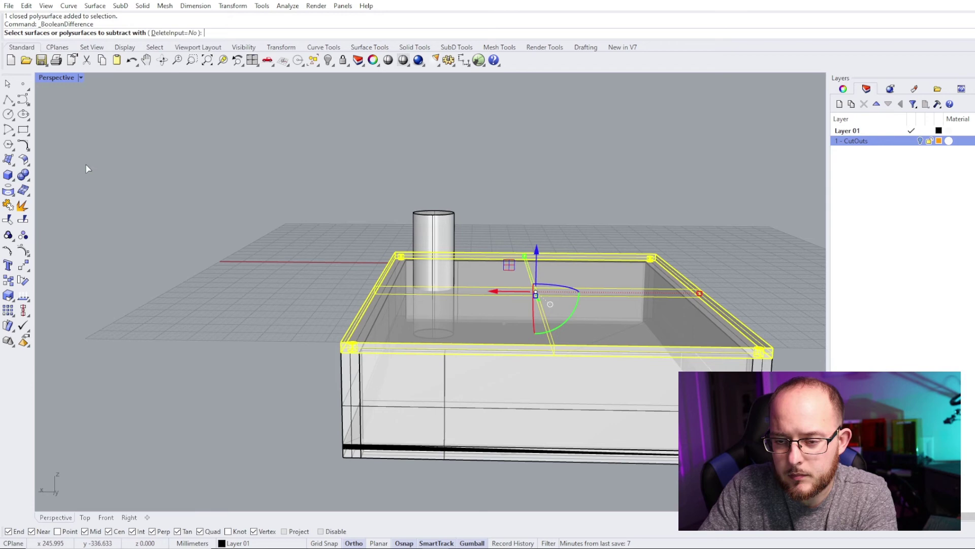
click(183, 33)
click(437, 234)
key(Return)
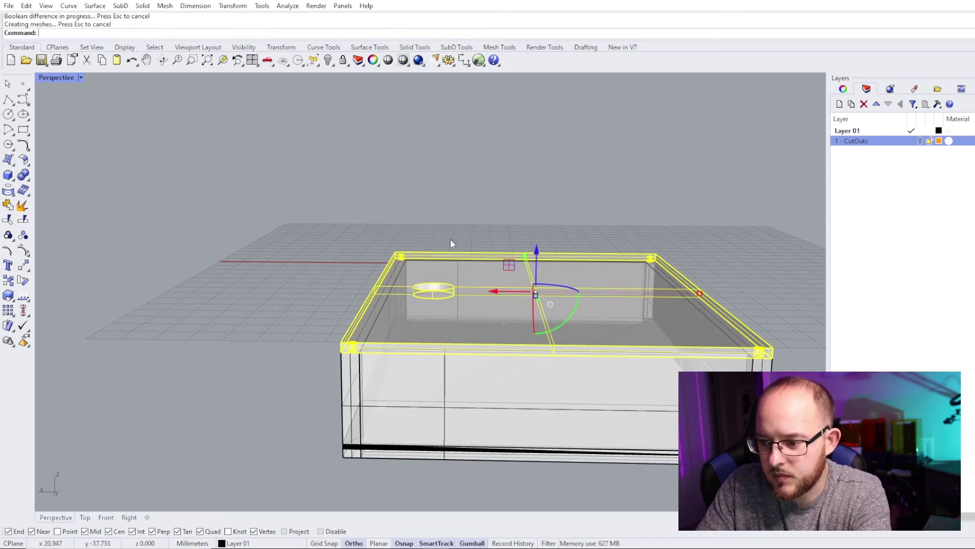
right_drag(469, 231, 547, 242)
scroll(555, 337, down, 3)
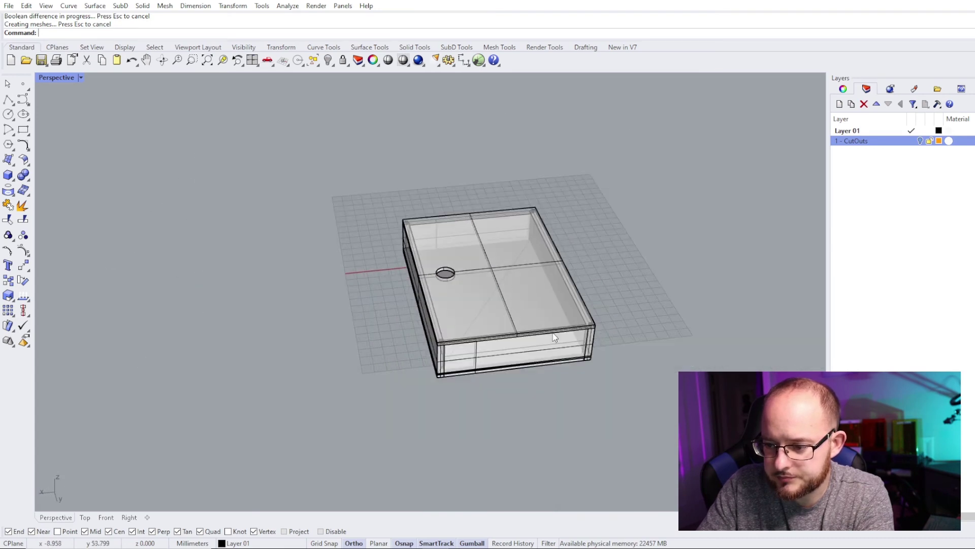
drag(516, 324, 346, 154)
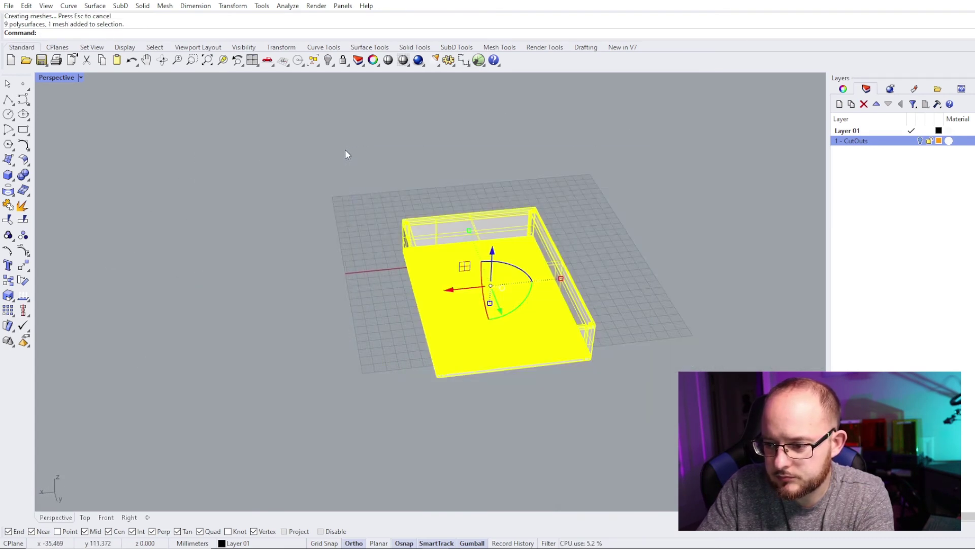
click(407, 65)
click(563, 236)
scroll(563, 236, up, 4)
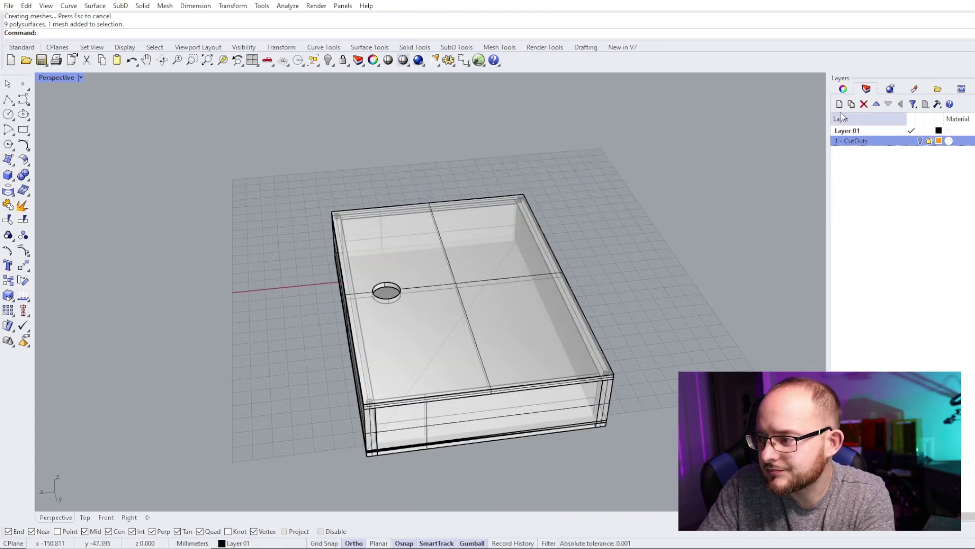
- Create a layer named "1 - Backboard" and set its colour to red
click(839, 104)
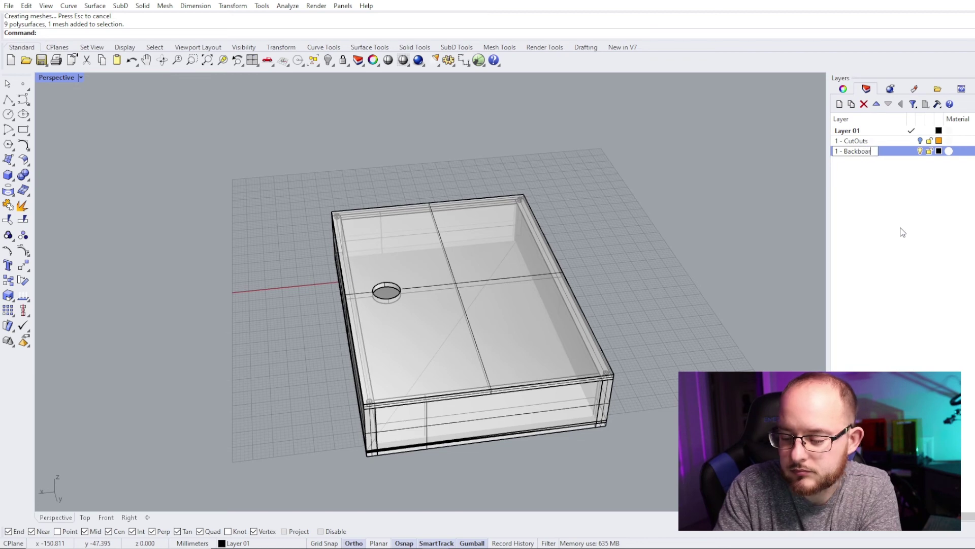
click(939, 151)
click(233, 242)
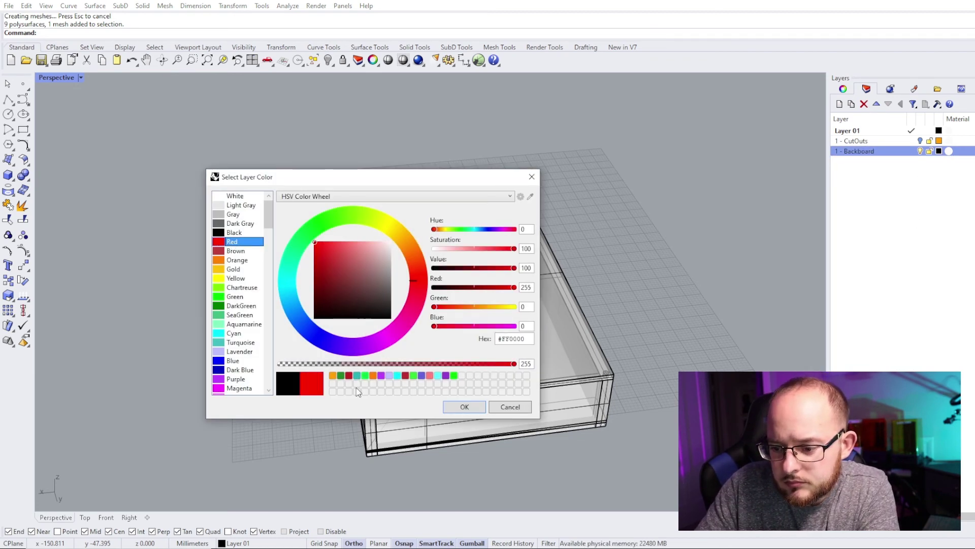
click(479, 409)
key(Escape)
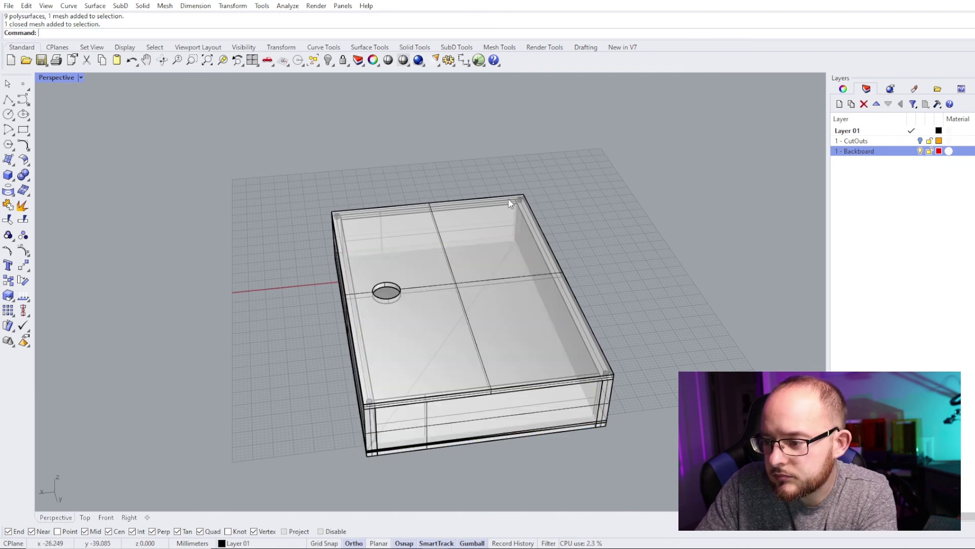
- Assign the back plate with the round hole to the "1 - Backboard" layer
click(502, 198)
click(843, 89)
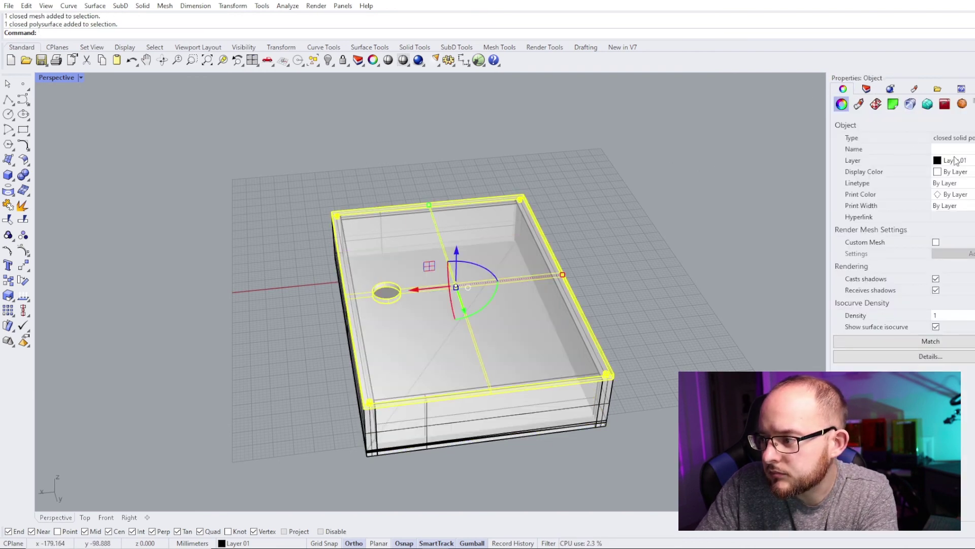
click(959, 192)
key(Escape)
- Turn on the visibility of the "1 - CutOuts" layer
right_drag(480, 285, 462, 260)
drag(686, 502, 148, 199)
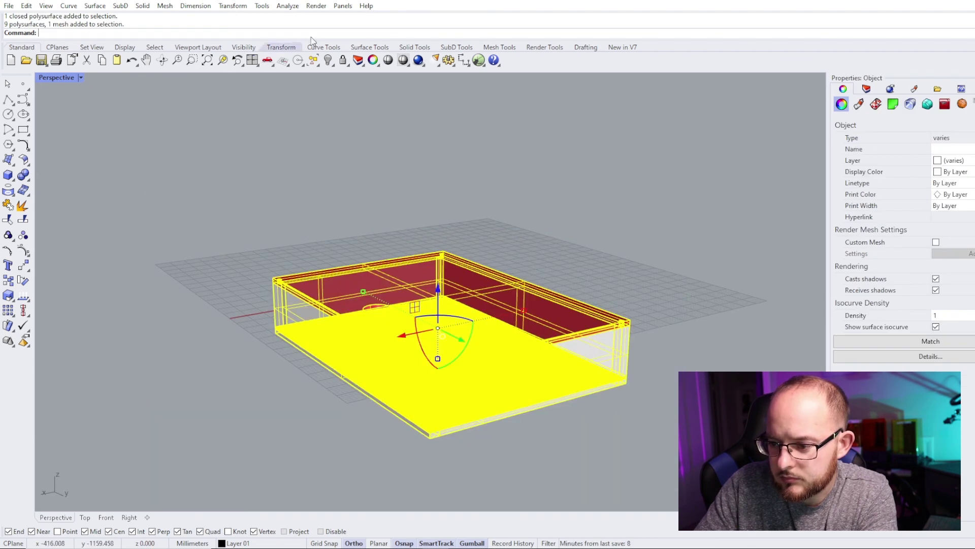
key(Escape)
click(868, 90)
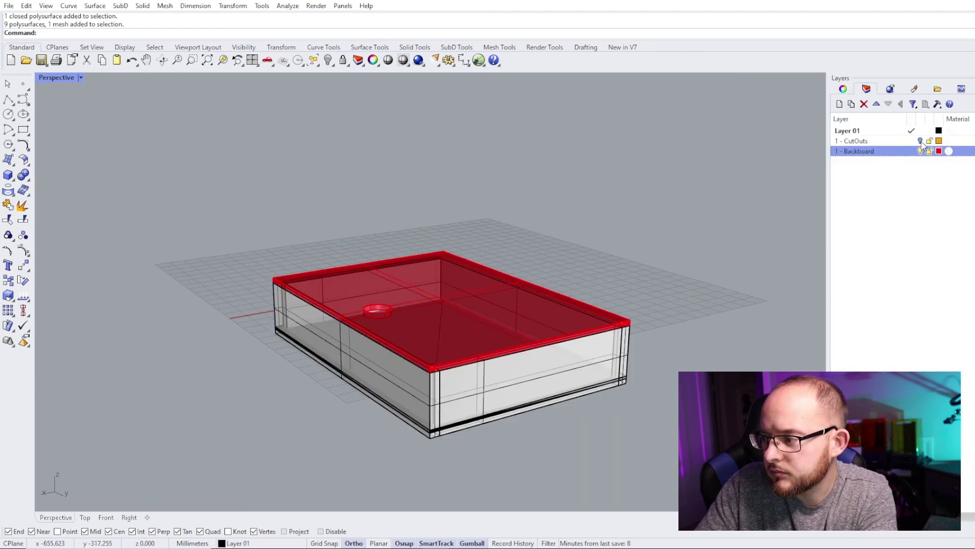
click(919, 141)
- Rotate all parts of the model together so the framed logo sign stands upright on its long edge
drag(642, 446, 135, 165)
right_drag(503, 351, 425, 338)
drag(480, 352, 367, 336)
click(328, 264)
right_drag(329, 261, 413, 36)
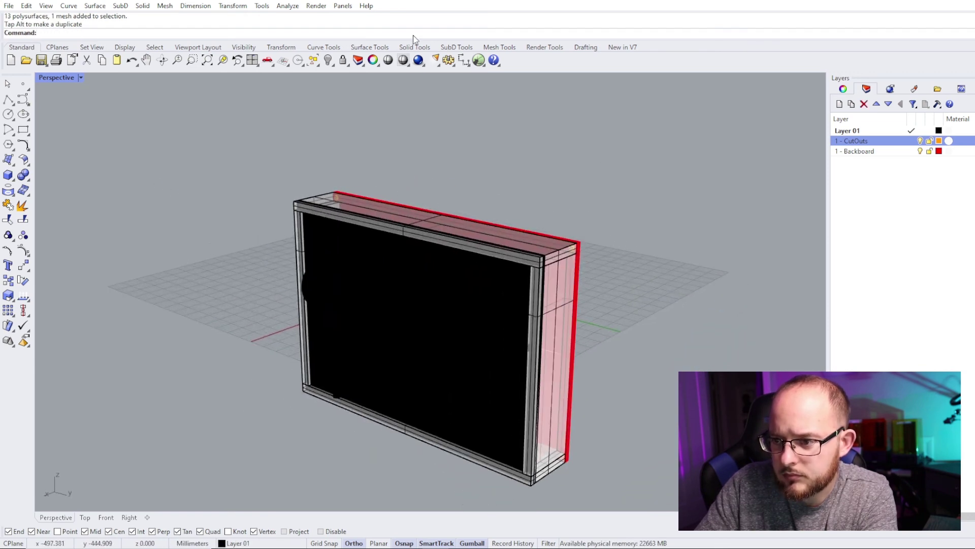
- Switch the Perspective viewport to Rendered display and view the upright sign from behind
click(410, 65)
click(449, 80)
right_drag(409, 292, 472, 300)
scroll(463, 278, down, 5)
scroll(447, 276, up, 4)
- Pull the back plate straight out, away from the rear of the frame, to open the box
click(429, 279)
scroll(413, 299, down, 7)
scroll(413, 263, up, 3)
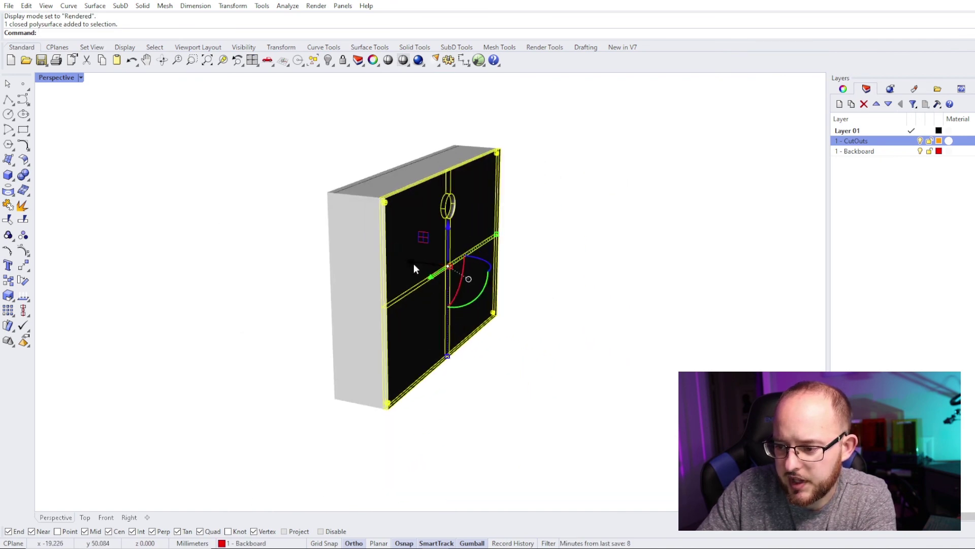
drag(414, 263, 487, 305)
right_drag(486, 305, 599, 289)
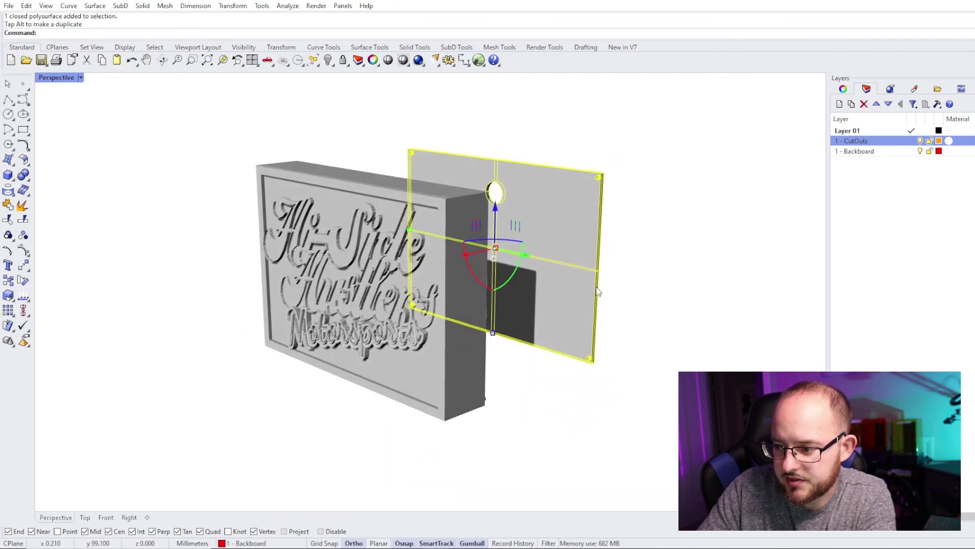
- Examine the plate's round hole, the frame's hollow interior and the corner pegs with the plate pulled away
scroll(499, 176, up, 3)
scroll(682, 184, up, 5)
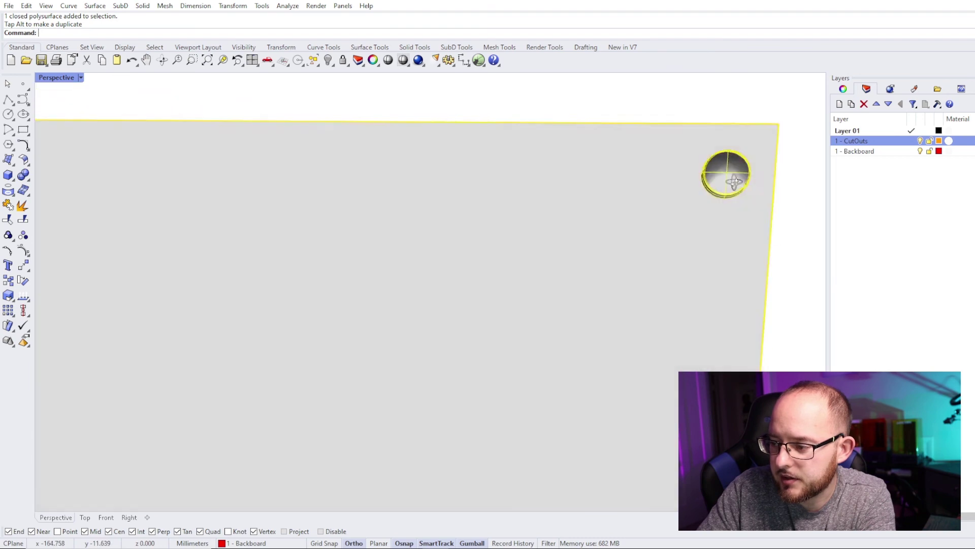
scroll(694, 213, down, 5)
right_drag(694, 198, 542, 221)
scroll(544, 222, down, 9)
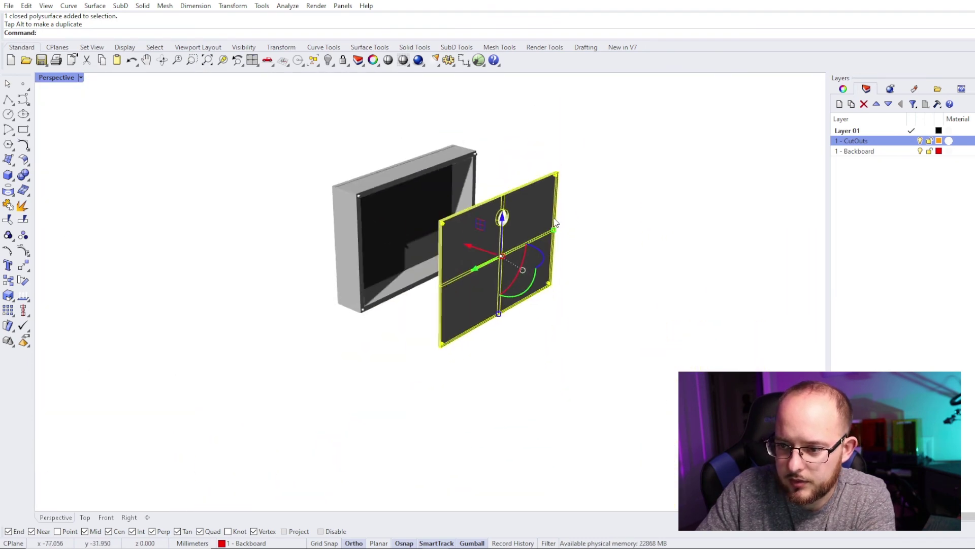
scroll(388, 207, up, 7)
right_drag(388, 207, 528, 218)
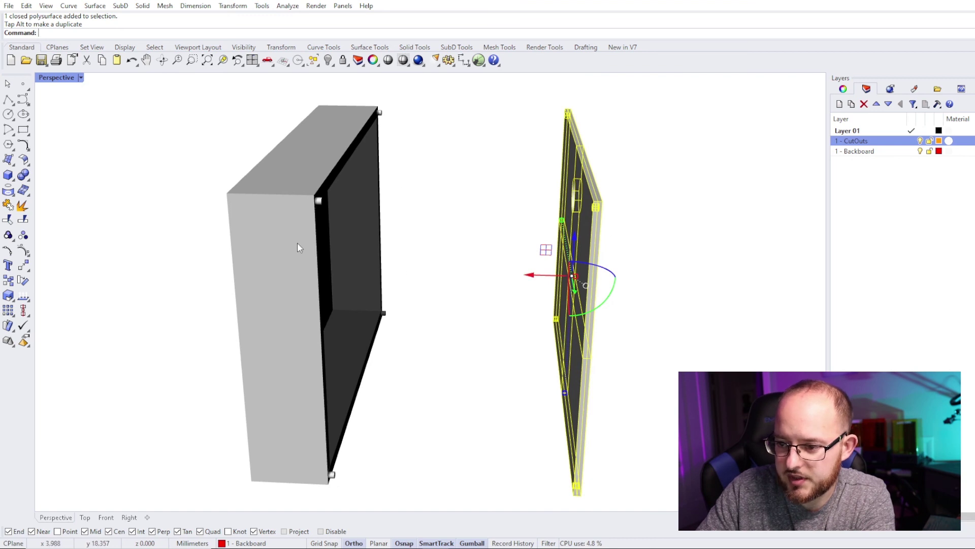
right_drag(498, 300, 585, 317)
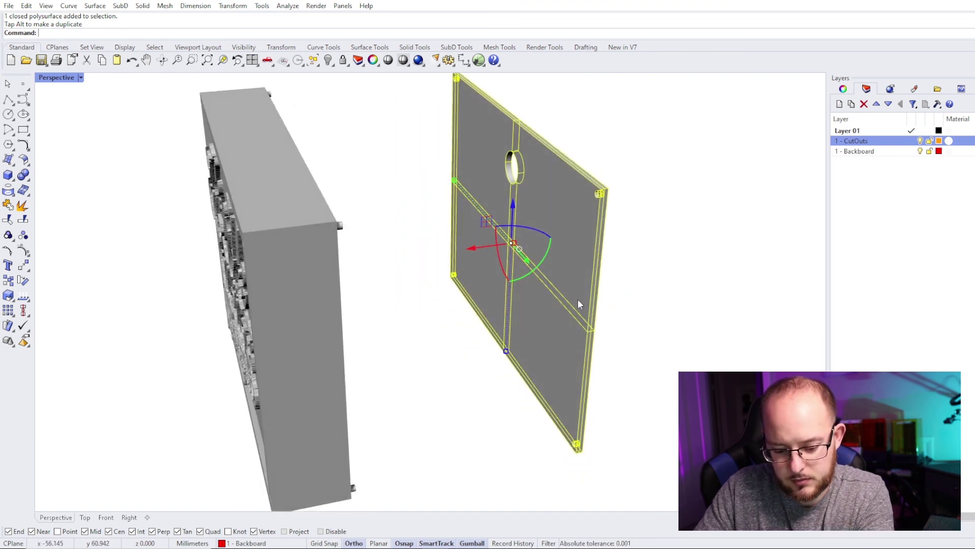
- Undo the back plate's move away from the frame and clear the selection
key(ctrl+z)
click(519, 285)
right_drag(519, 285, 410, 233)
- Show the closed sign in Rendered display and examine the hole in its back and the raised logo lettering on its front
key(ctrl+alt+r)
mouse_move(451, 260)
right_down()
mouse_move(400, 266)
mouse_move(518, 276)
mouse_move(440, 243)
right_up()
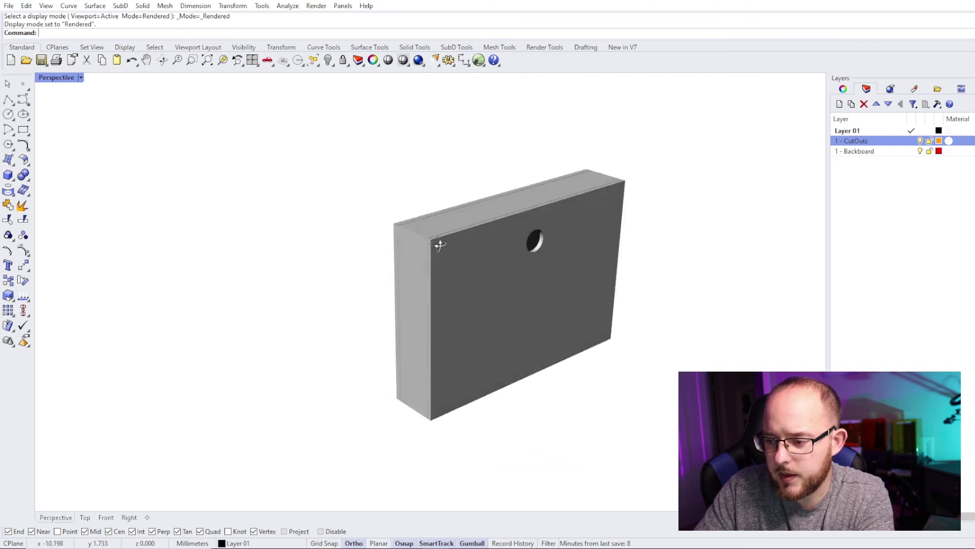
scroll(538, 256, up, 3)
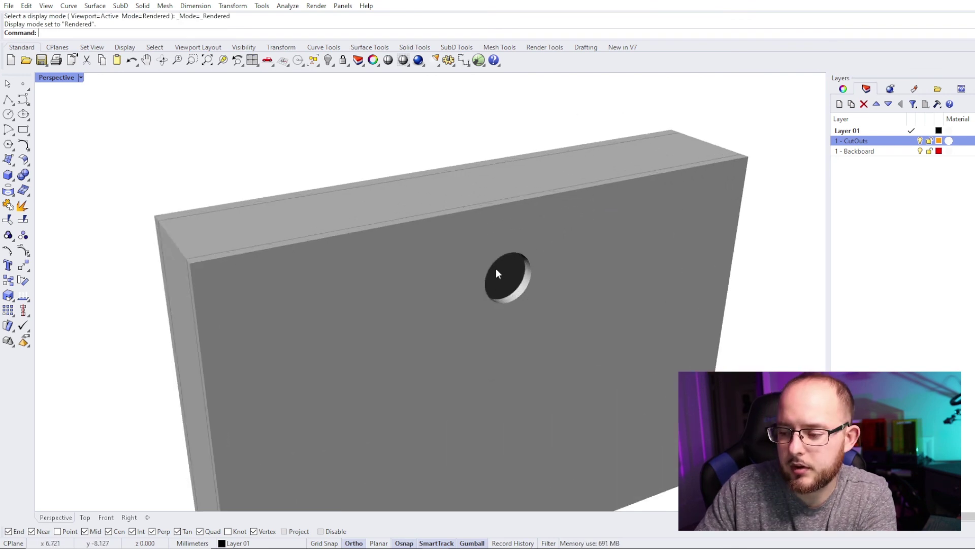
scroll(507, 272, down, 4)
right_drag(516, 269, 530, 348)
scroll(529, 349, up, 5)
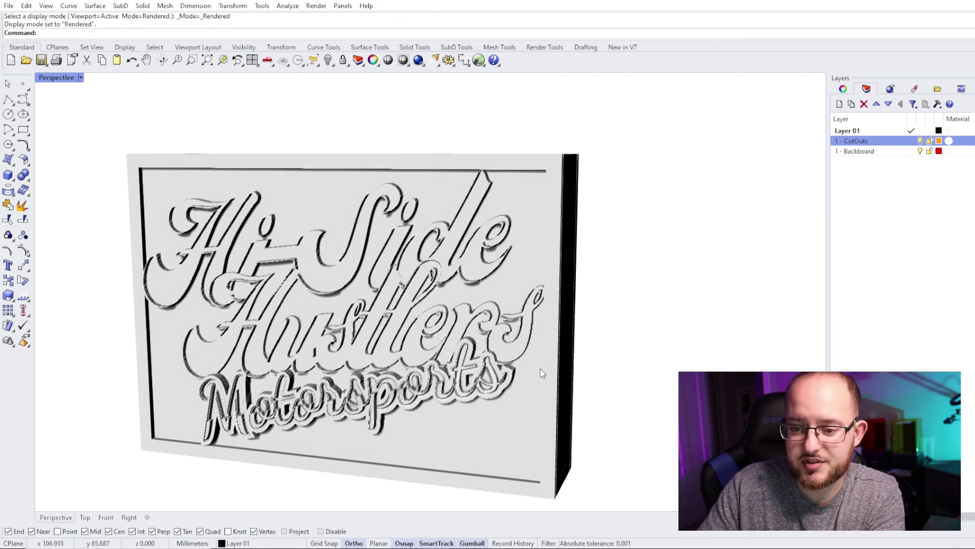